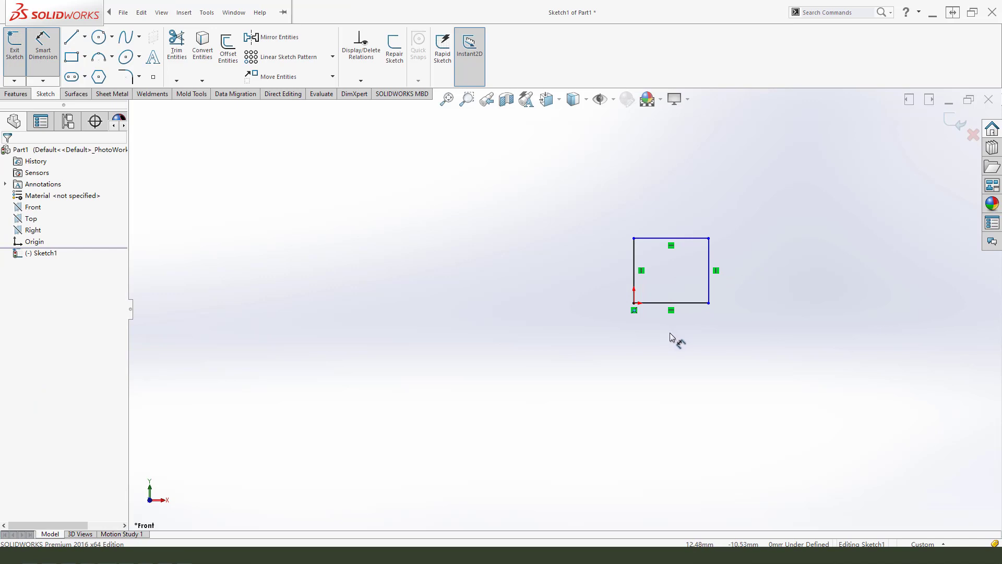
Dimension the rectangle 28 mm wide along its lower edge and 24 mm high along its right edge
left_click(672, 305)
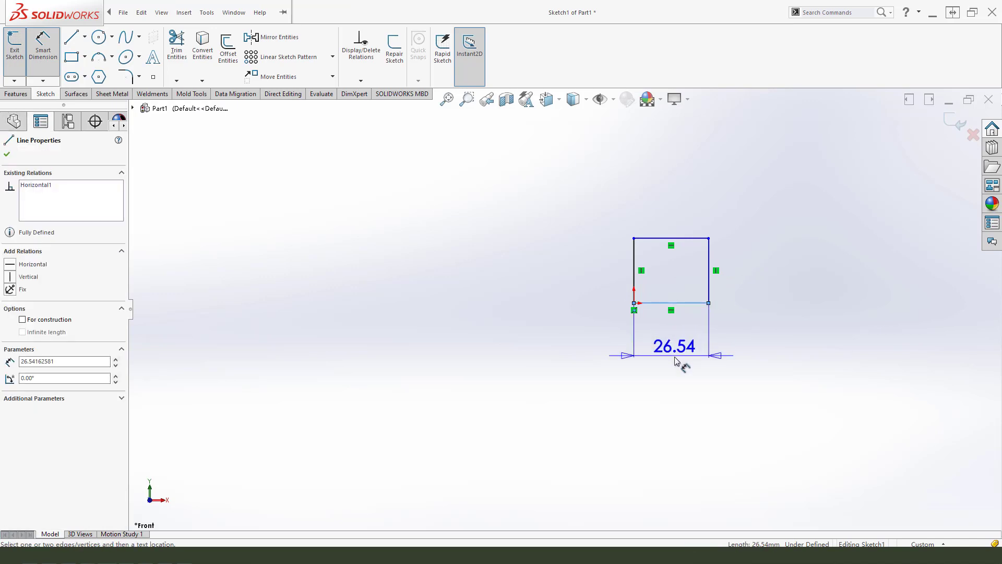
left_click(681, 359)
type("28")
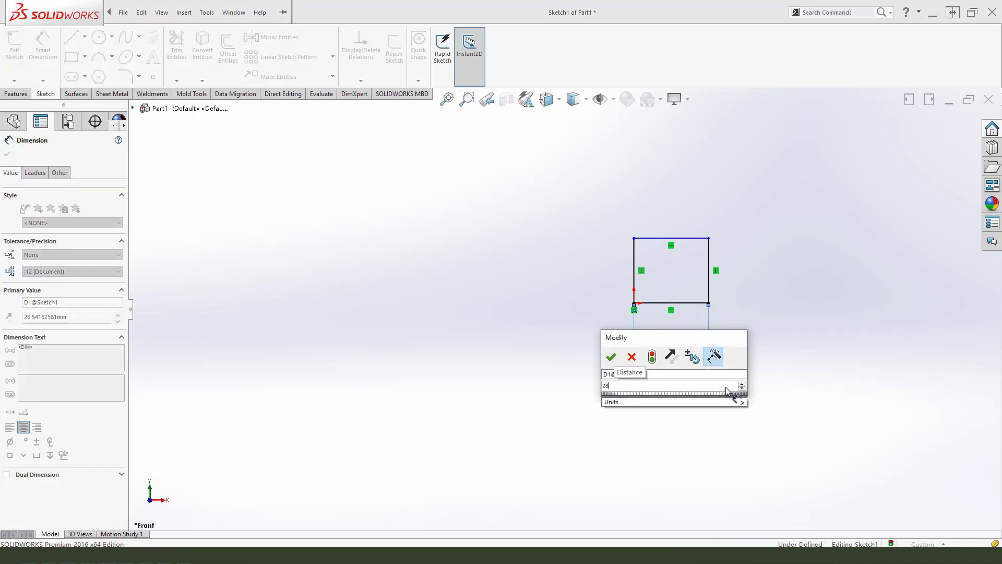
key("Return")
scroll(681, 276, "up", 1)
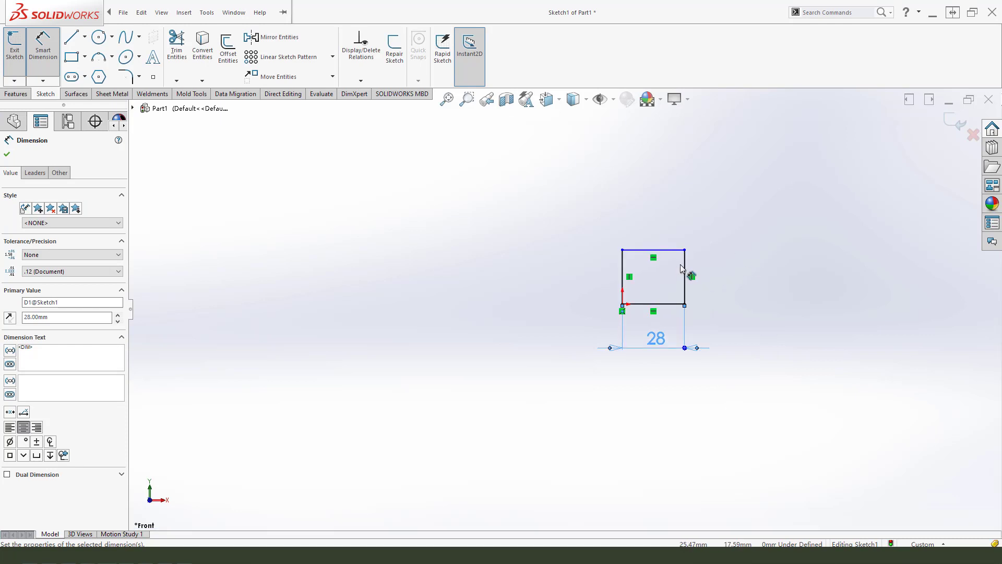
left_click(685, 274)
left_click(787, 295)
type("2")
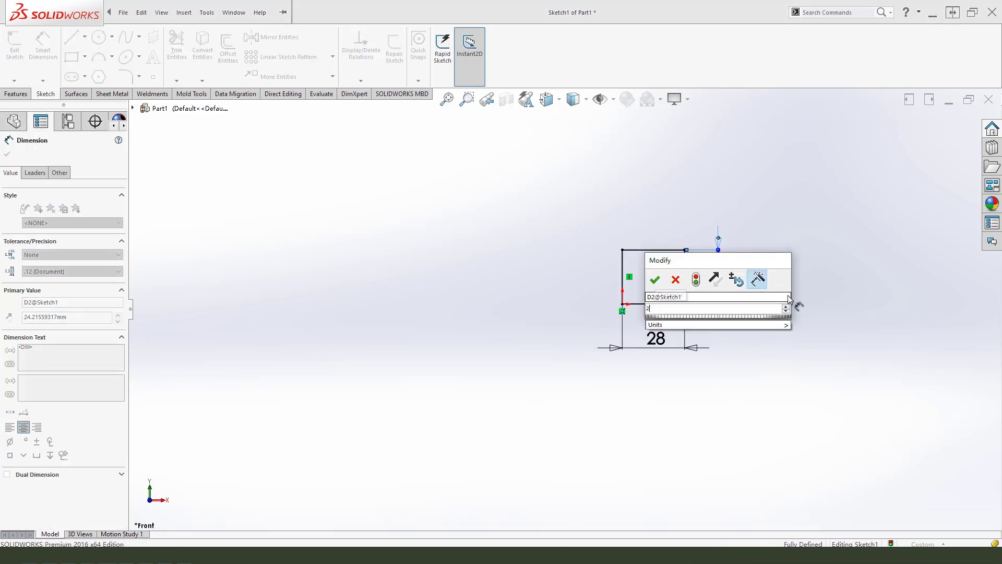
type("4")
key("Return")
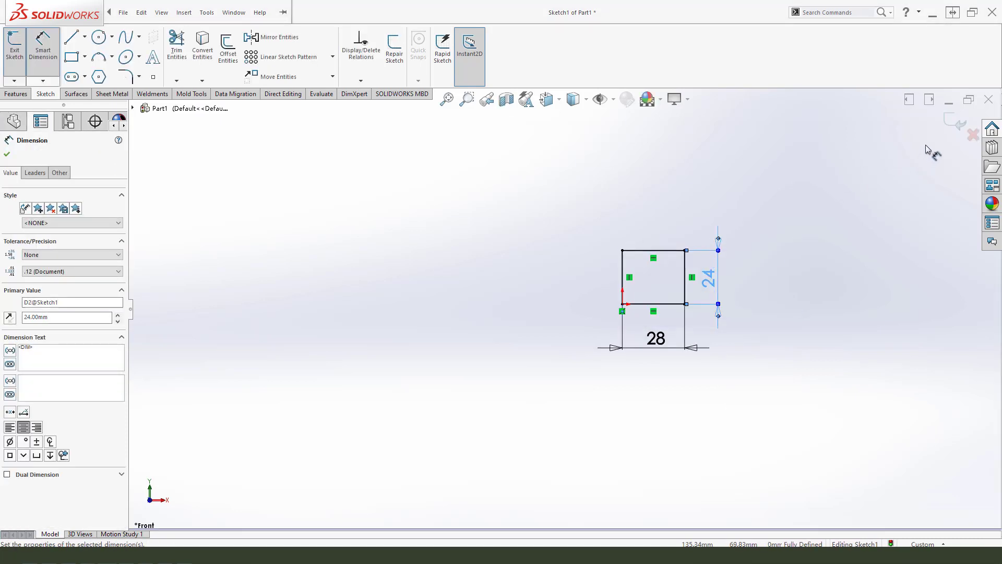
Extrude the rectangle as a boss with a Mid Plane end condition and a depth of 24 mm
left_click(17, 95)
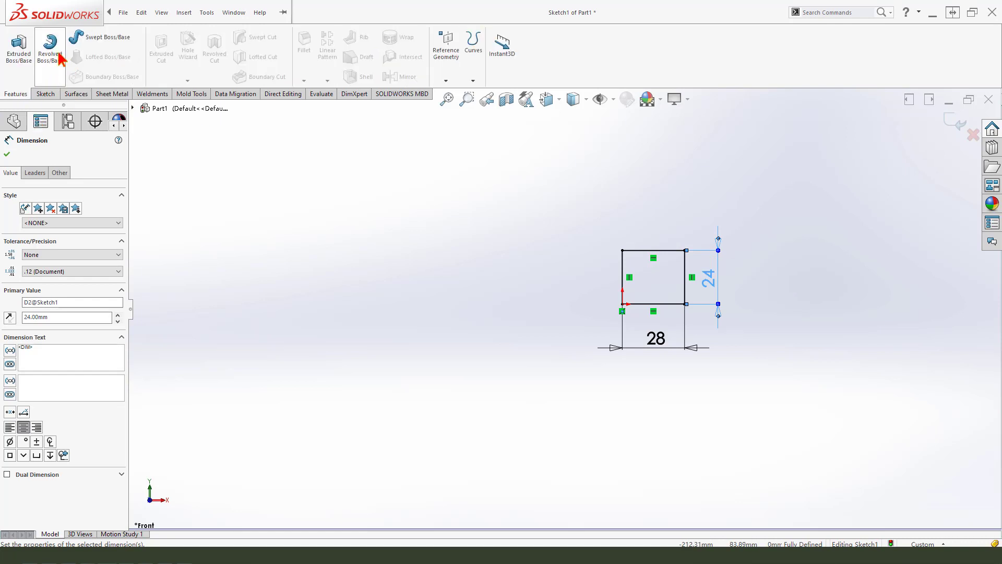
left_click(20, 52)
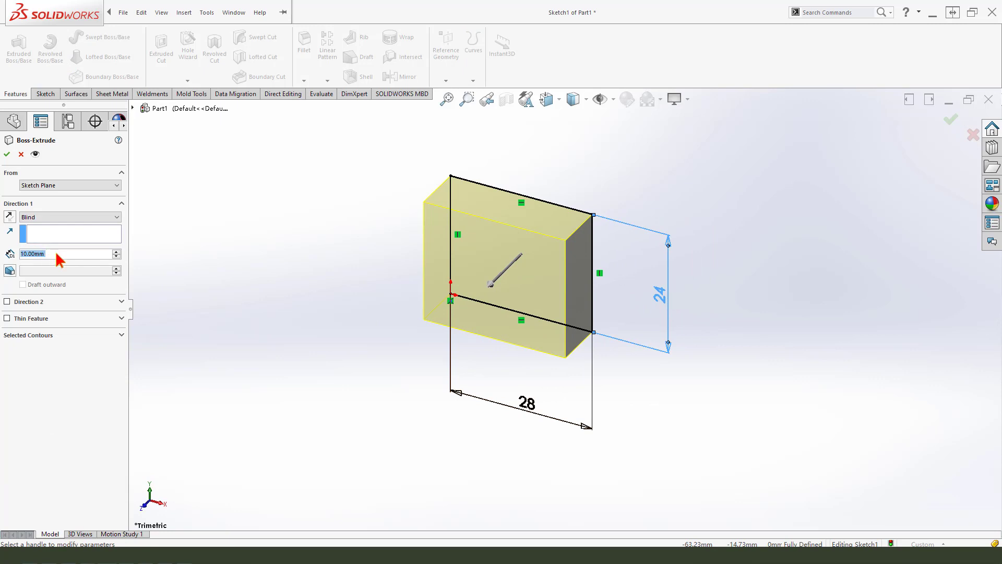
left_click(54, 253)
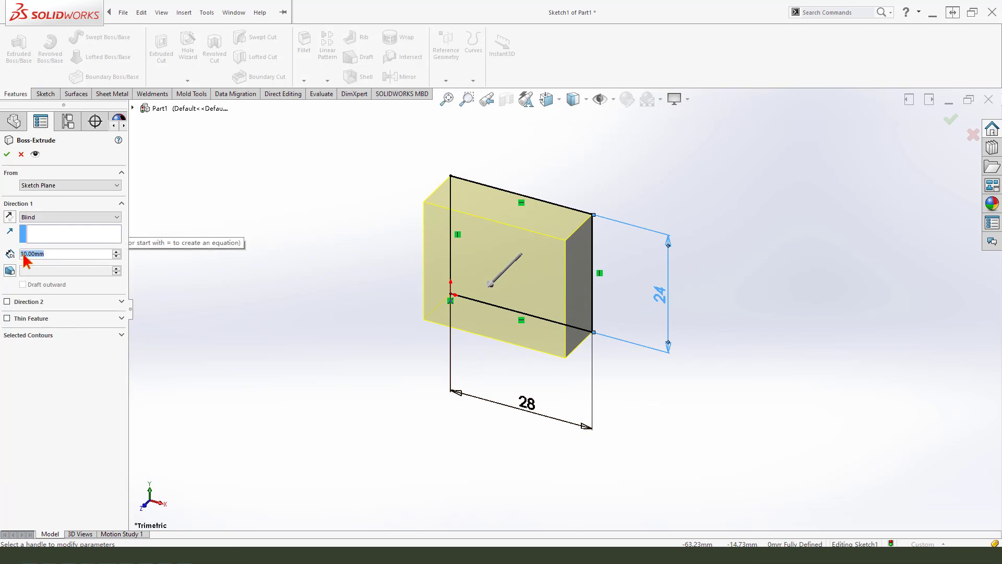
type("24")
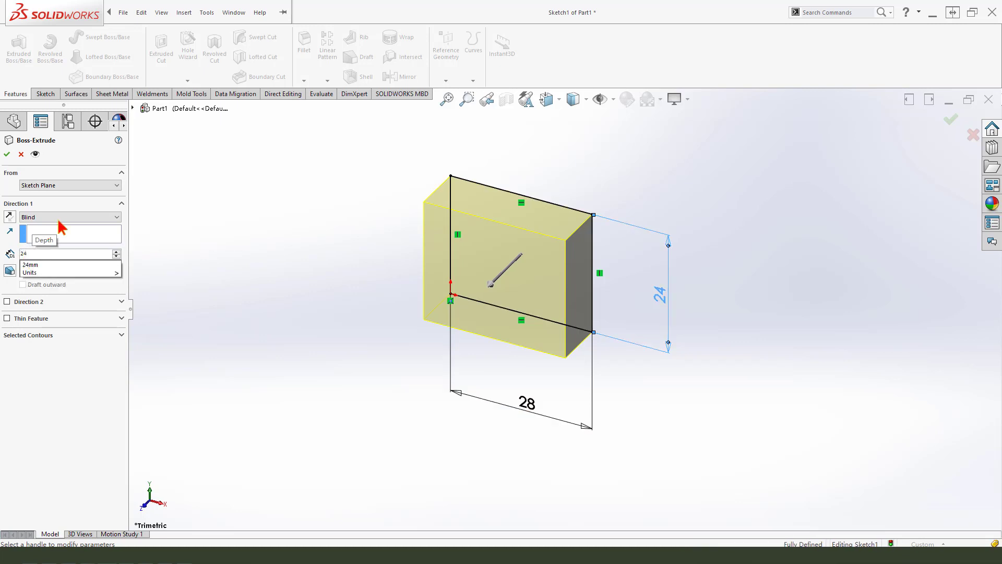
left_click(59, 218)
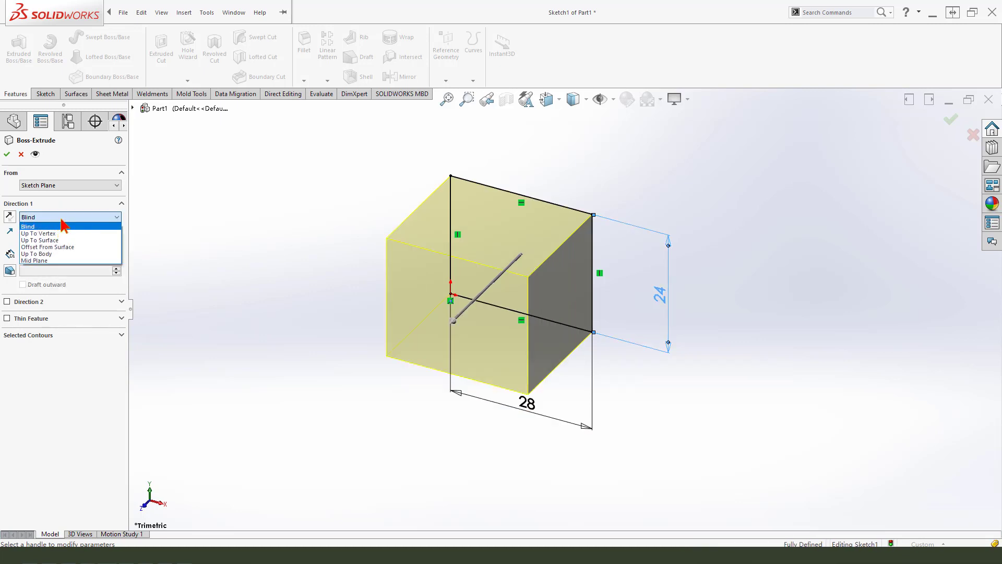
left_click(44, 260)
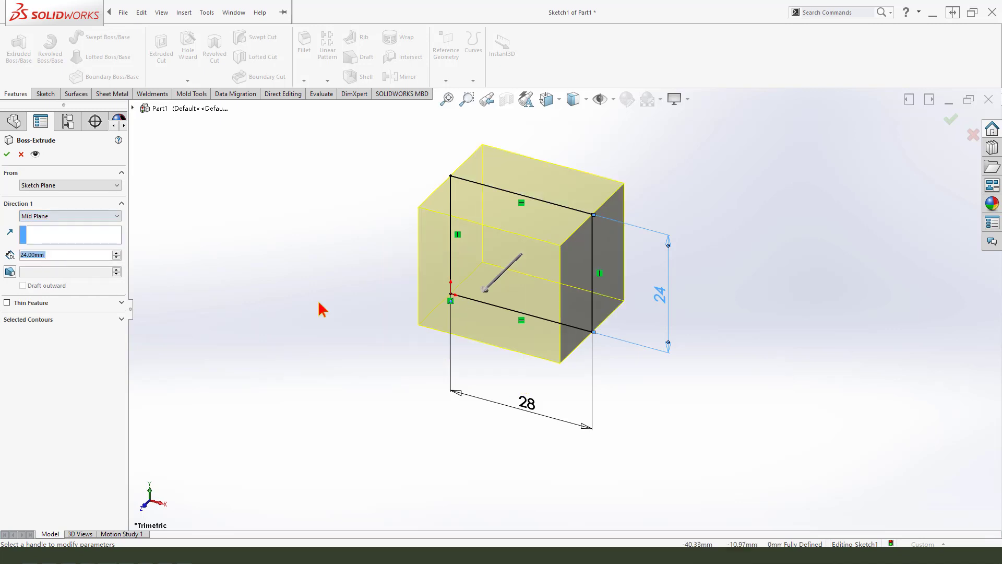
left_click(7, 155)
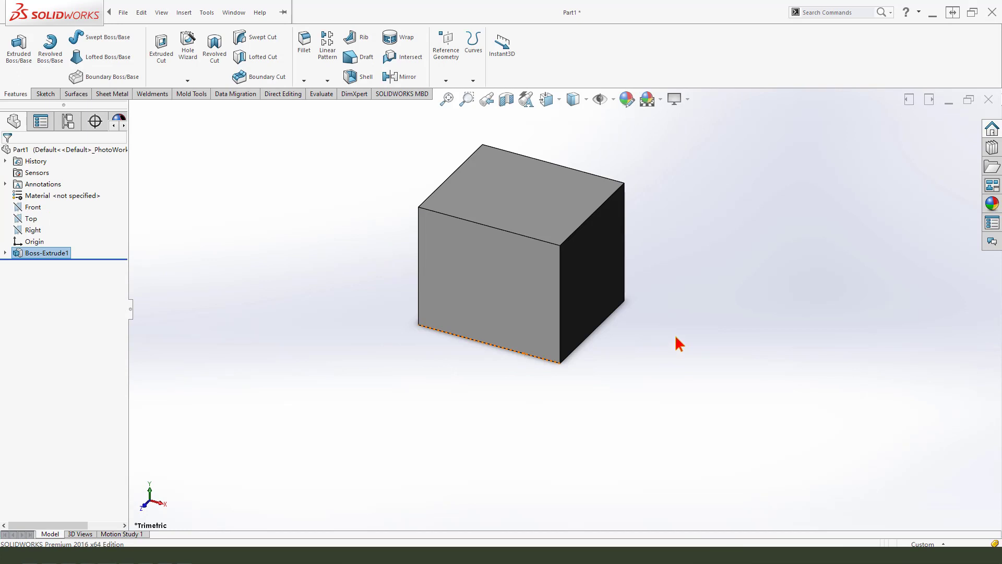
Start a new sketch on the Right plane and orient the view normal to it
middle_click_drag(677, 336, 619, 328, "shift")
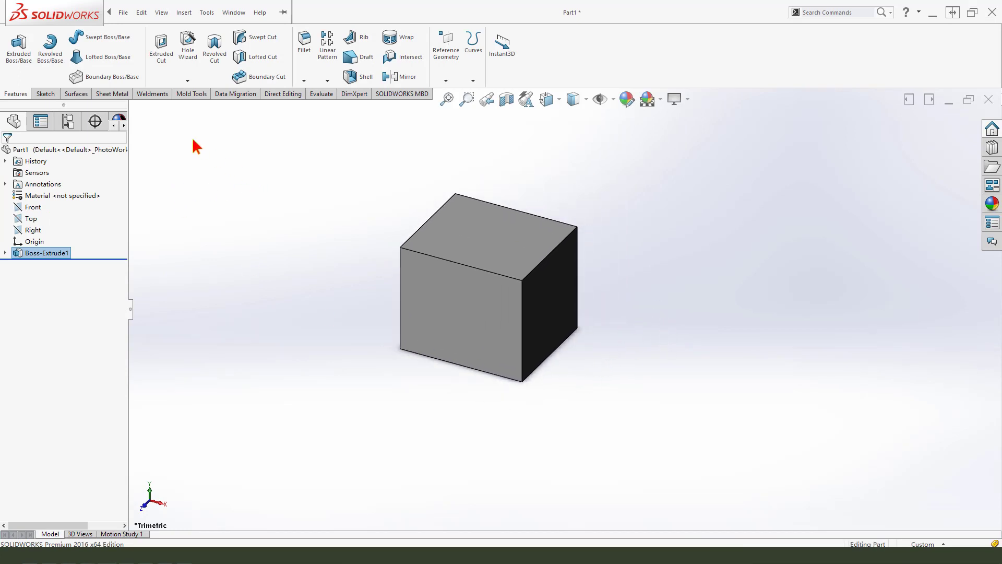
left_click(50, 94)
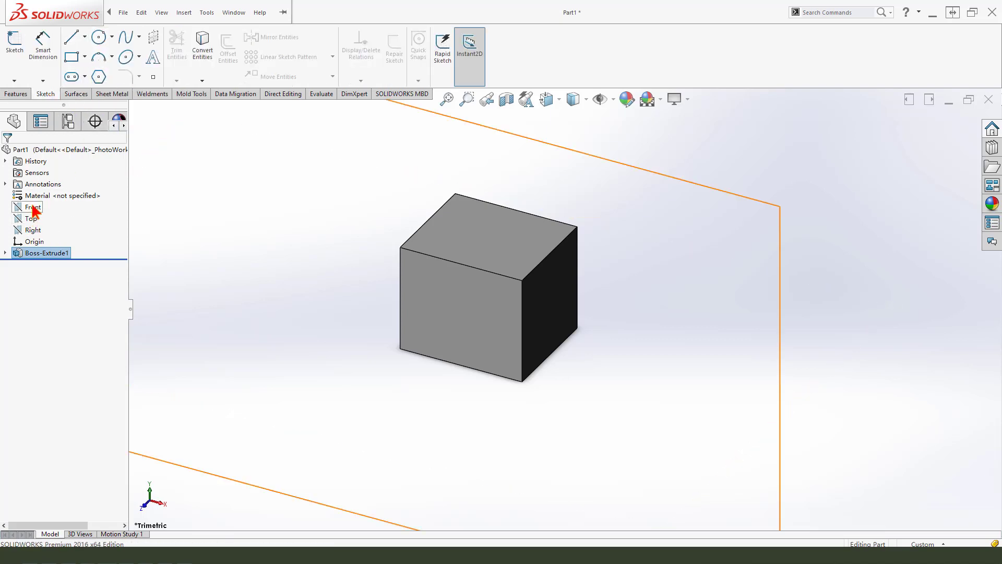
right_click(34, 233)
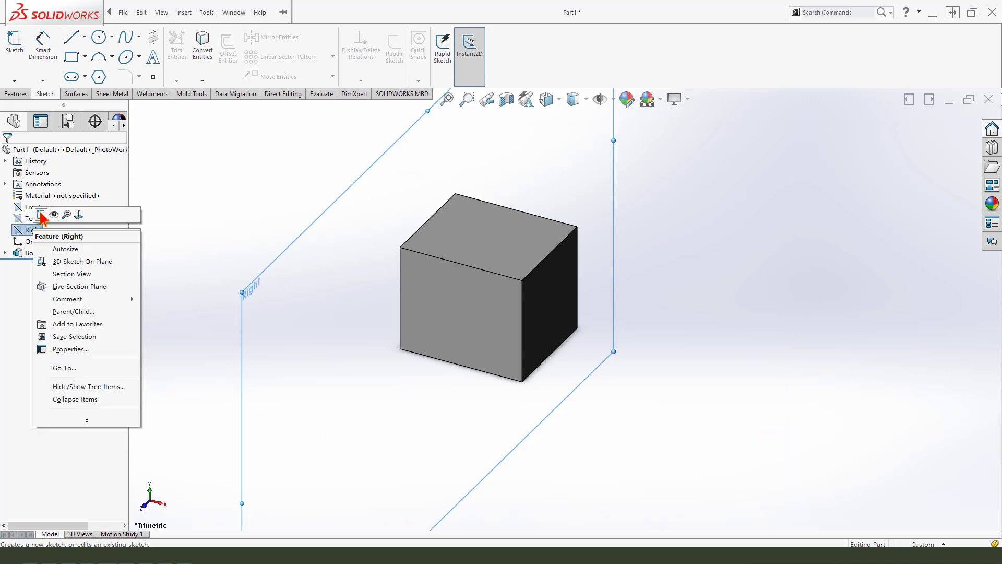
left_click(41, 215)
right_click(32, 234)
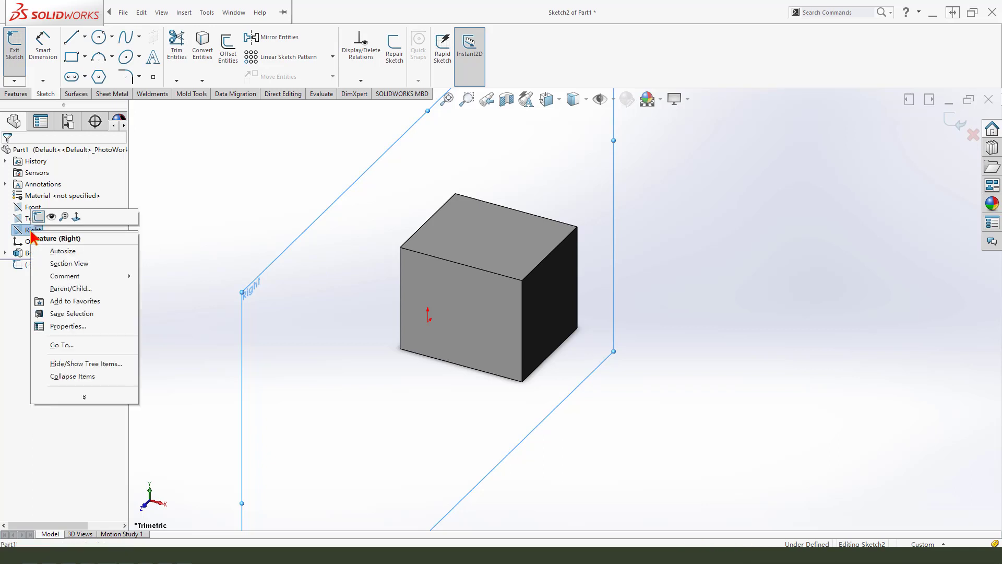
left_click(77, 217)
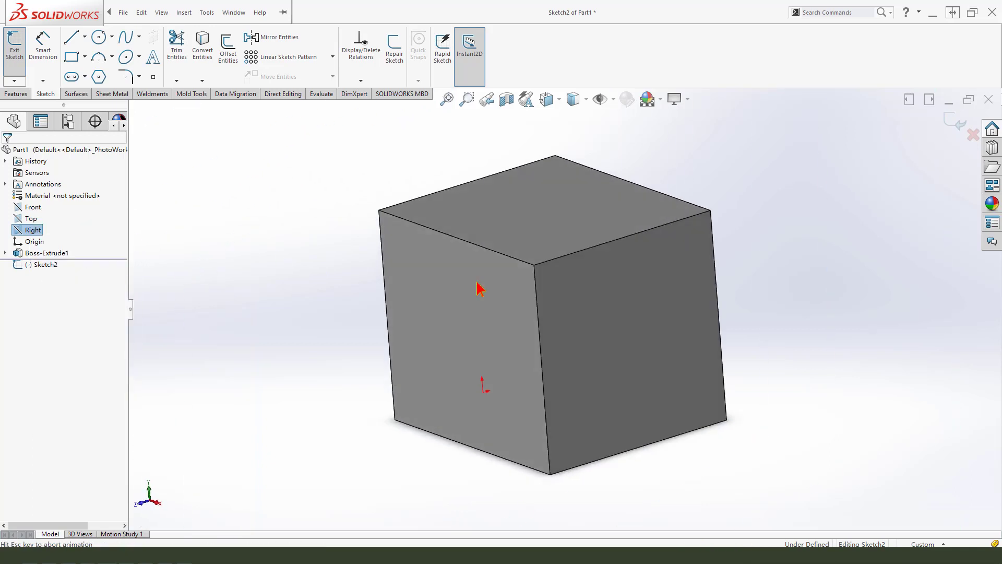
Sketch a circle of 12 mm radius centred on the midpoint of the block's upper edge, reaching out to its corner
scroll(409, 359, "up", 1)
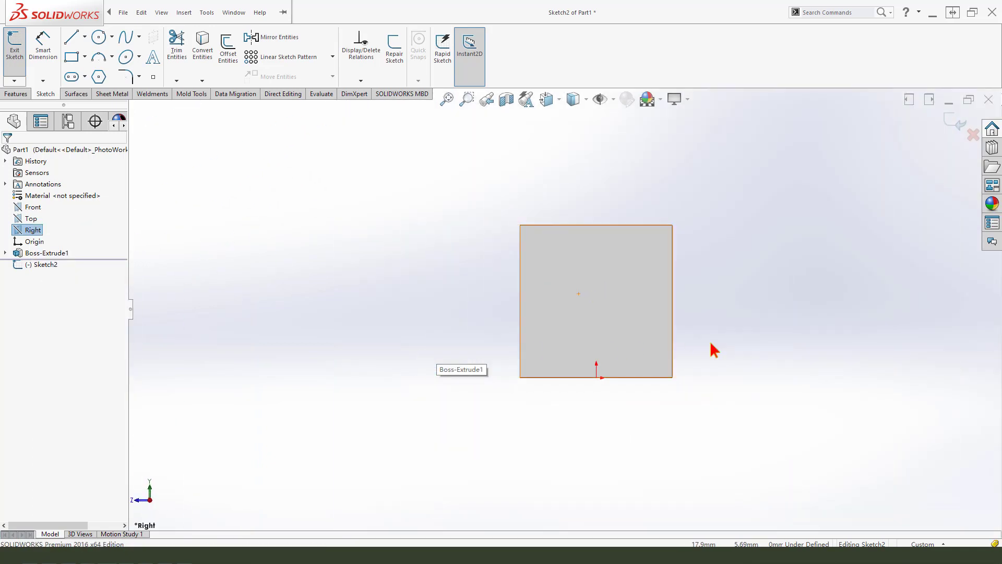
mouse_move(685, 337)
middle_mouse_down("ctrl")
mouse_move(575, 347)
mouse_move(571, 358)
middle_mouse_up("ctrl")
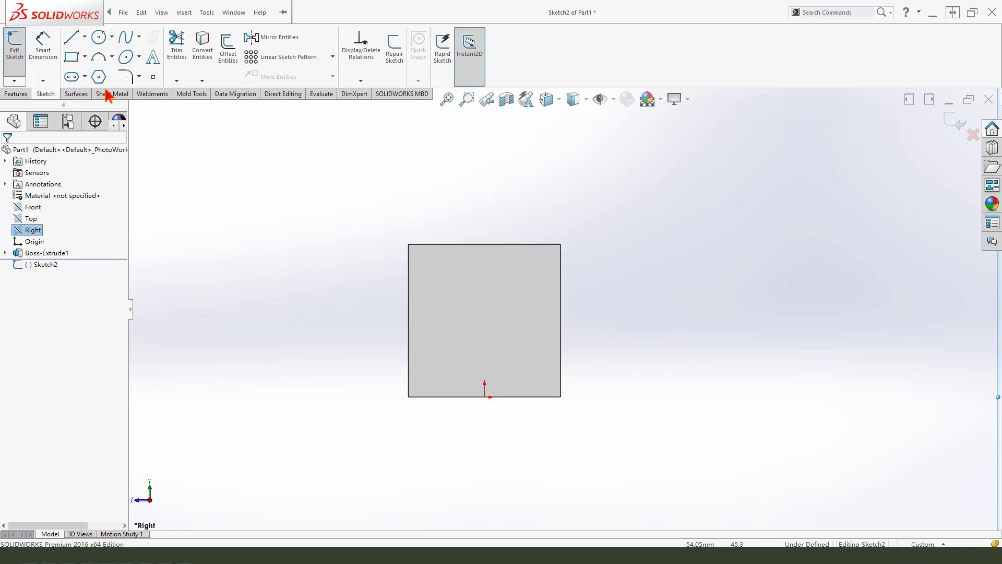
left_click(99, 36)
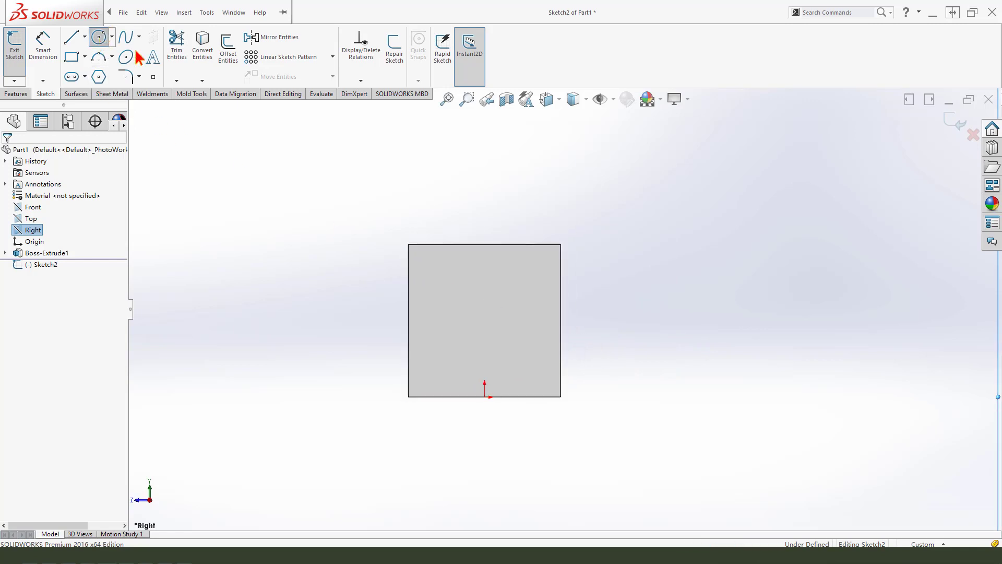
left_click(484, 244)
left_click(561, 246)
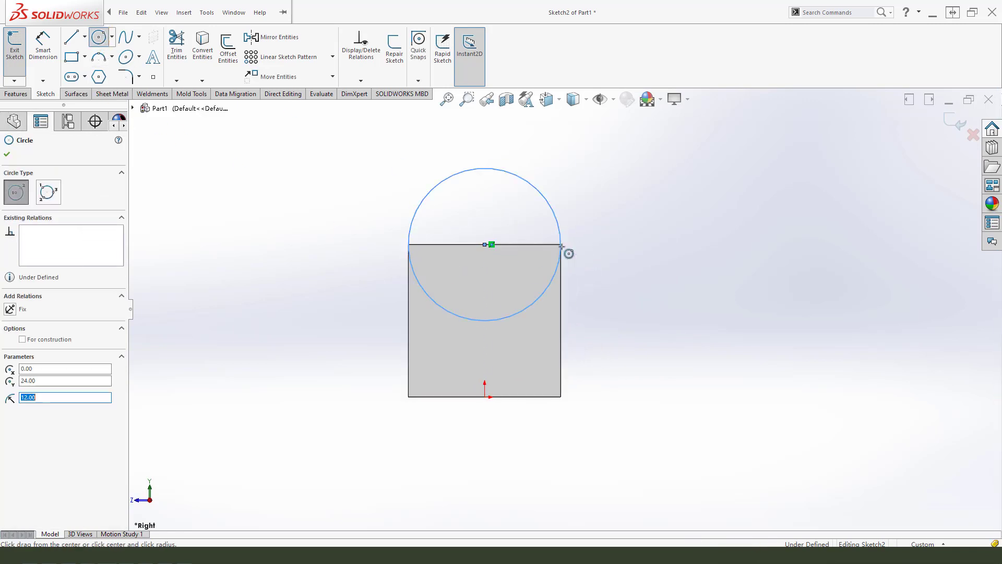
right_click(609, 217)
left_click(588, 204)
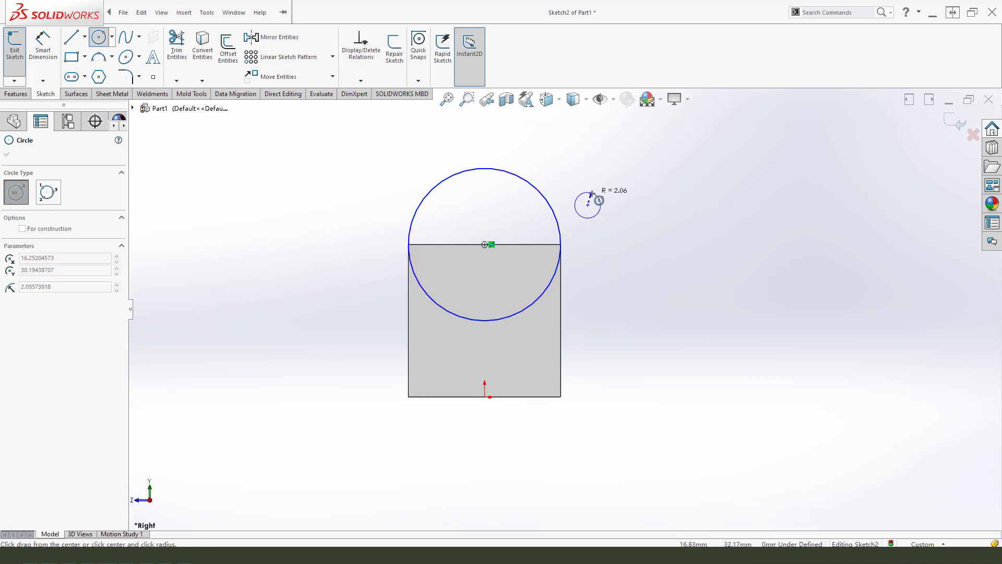
key("Escape")
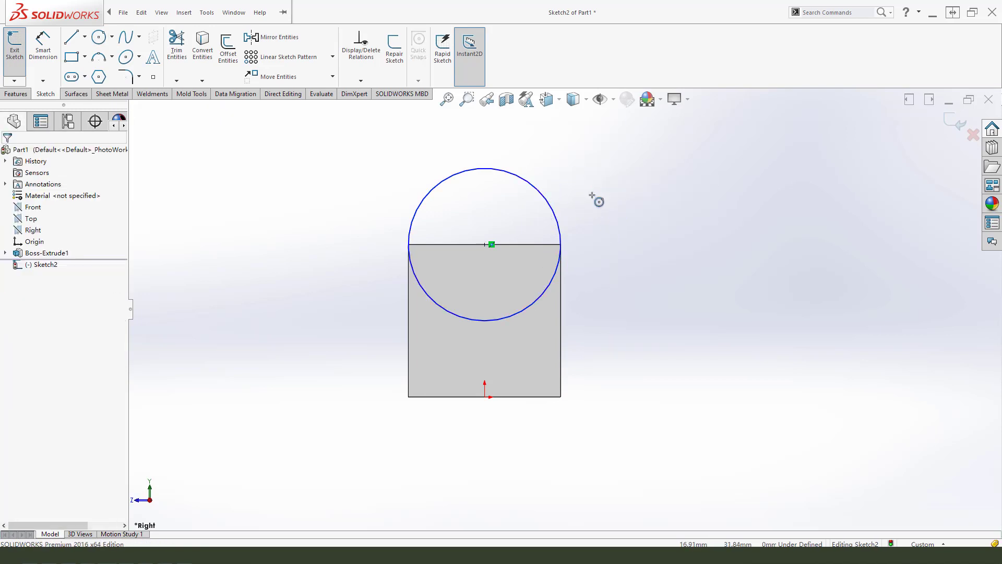
Extrude the circle as a Blind boss 40 mm deep along the block's top, merged with the block
left_click(18, 94)
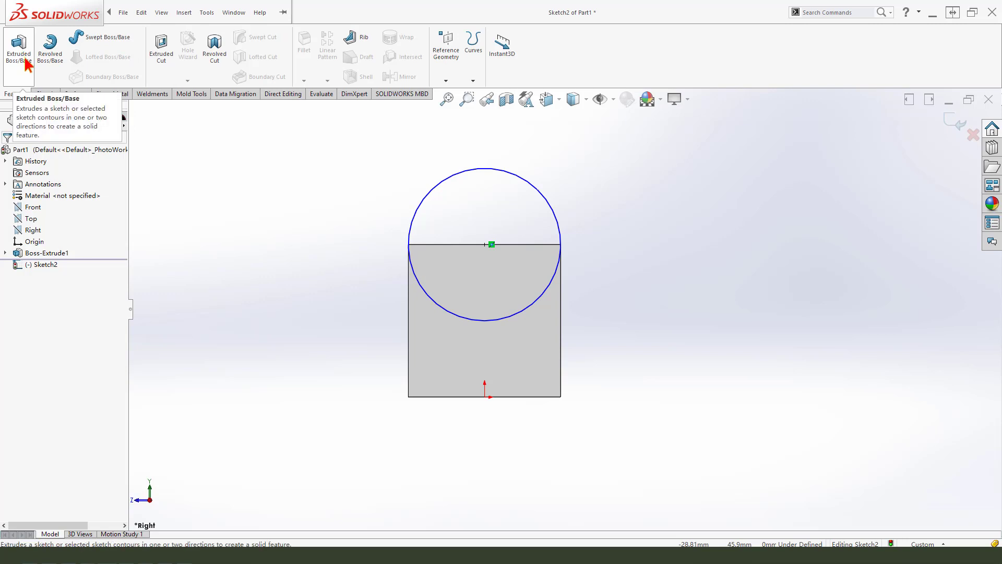
left_click(25, 62)
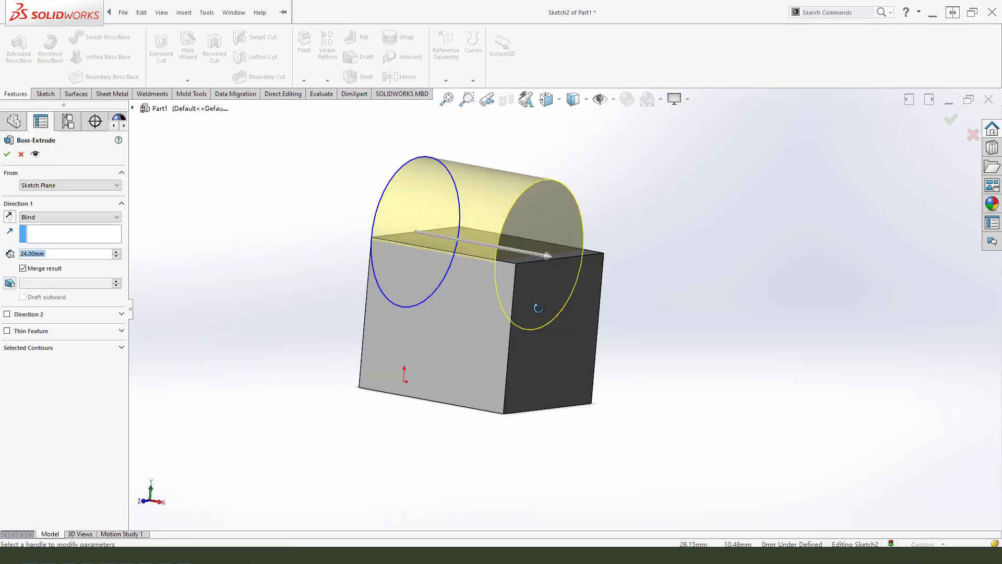
left_click_drag(557, 257, 708, 286)
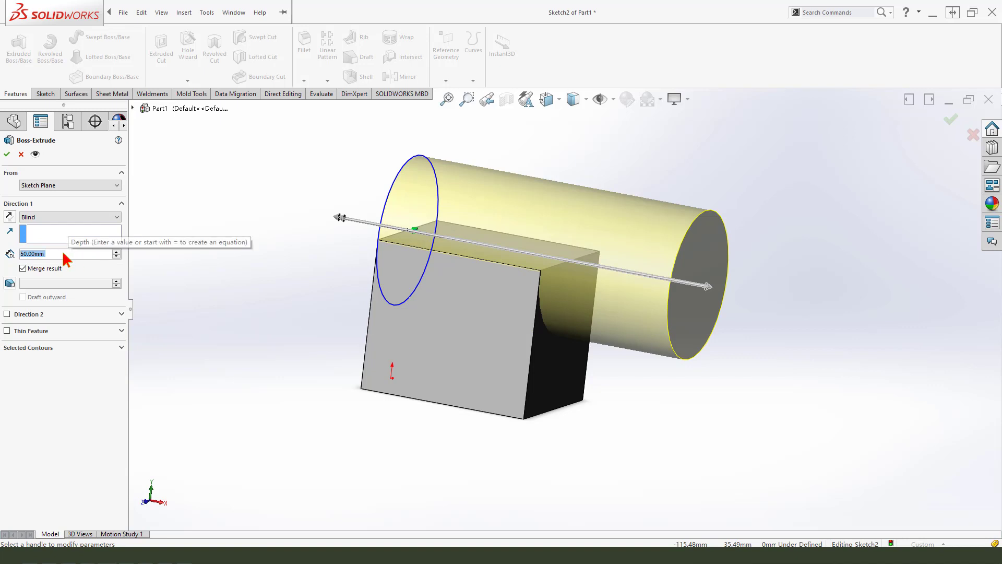
type("40")
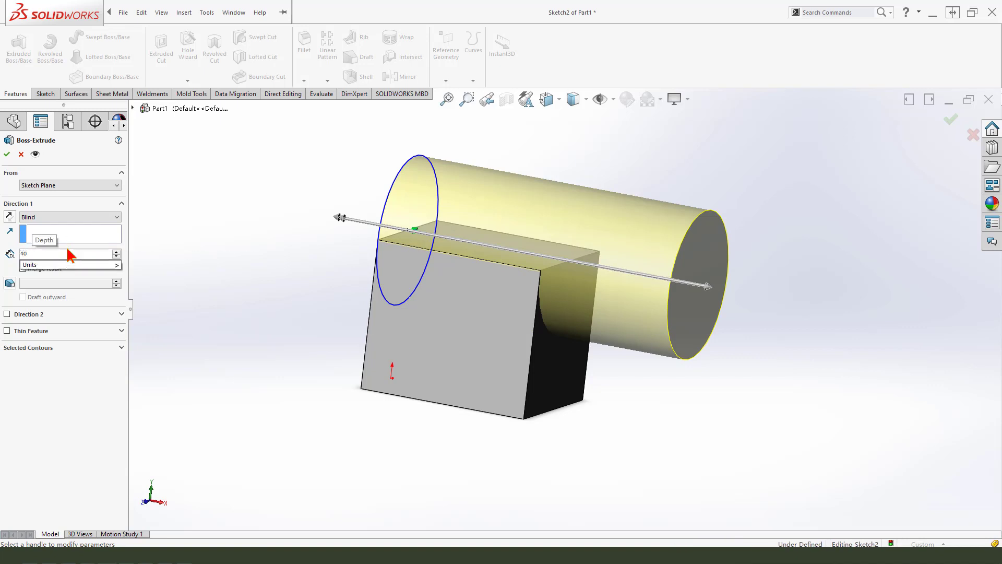
key("Return")
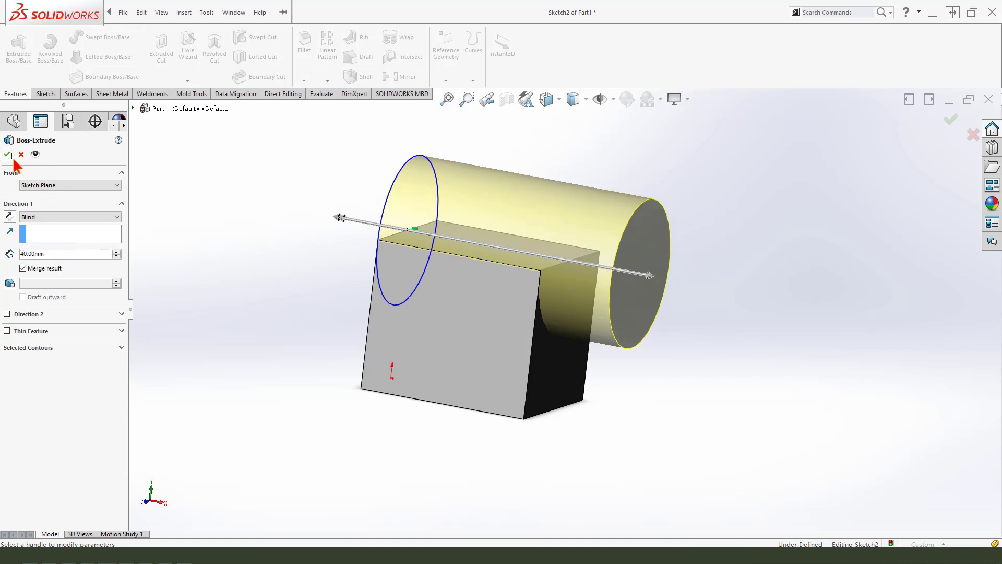
left_click(7, 154)
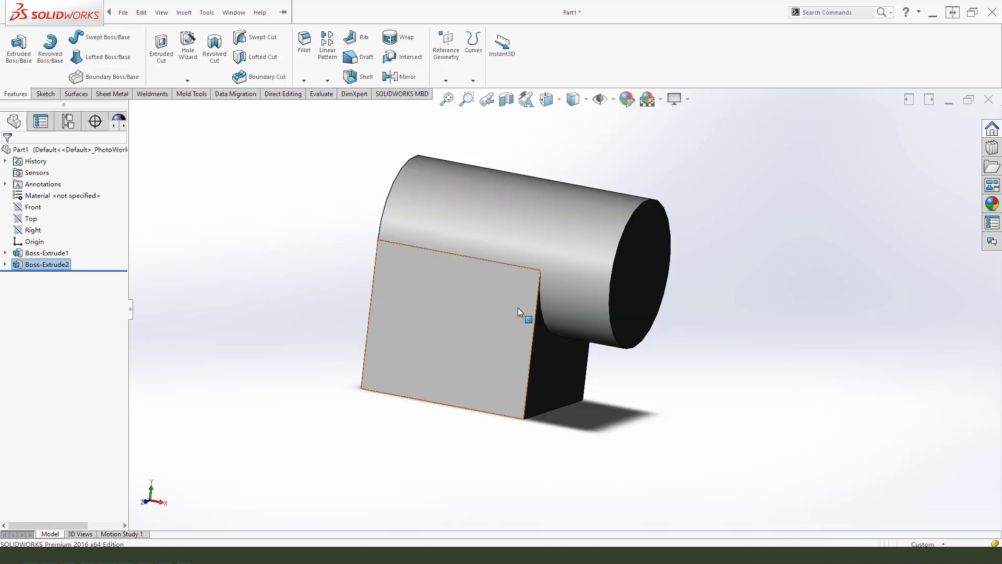
Fillet the curved edge where the overhanging cylinder meets the block's end face with a 12 mm symmetric radius
mouse_move(518, 308)
middle_mouse_down()
mouse_move(505, 319)
mouse_move(514, 304)
mouse_move(526, 316)
mouse_move(522, 308)
middle_mouse_up()
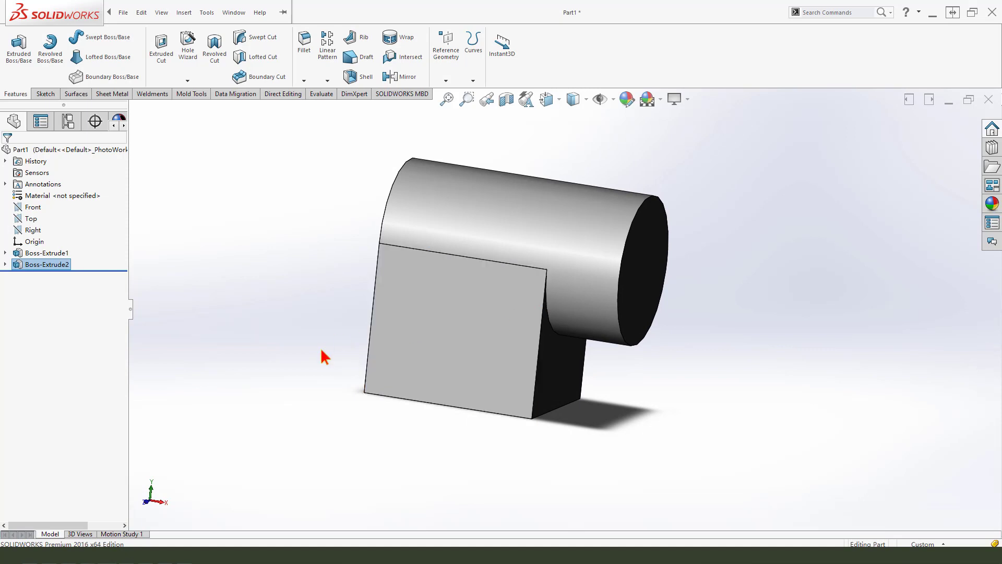
middle_click_drag(589, 342, 588, 330)
left_click(306, 50)
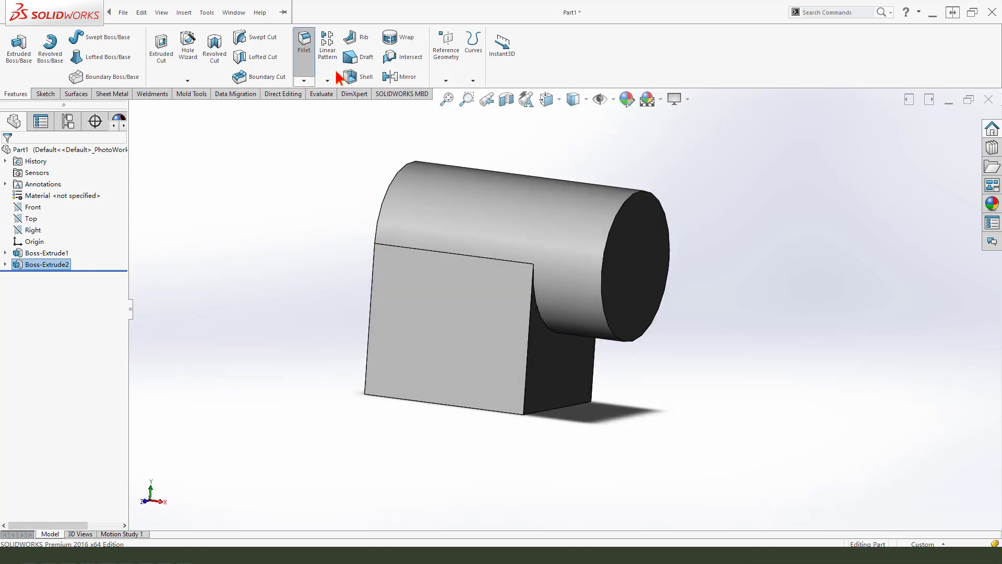
left_click(555, 333)
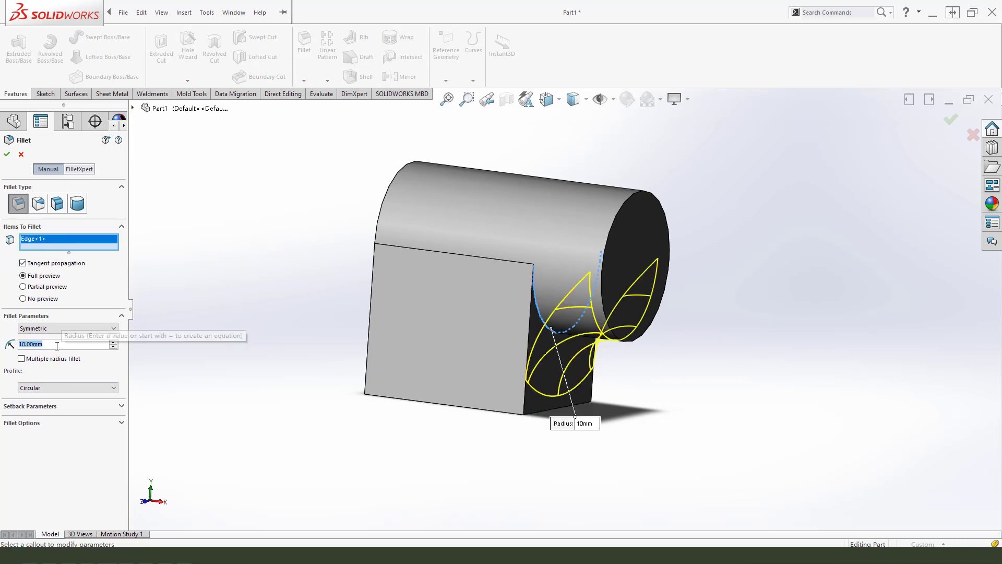
type("12")
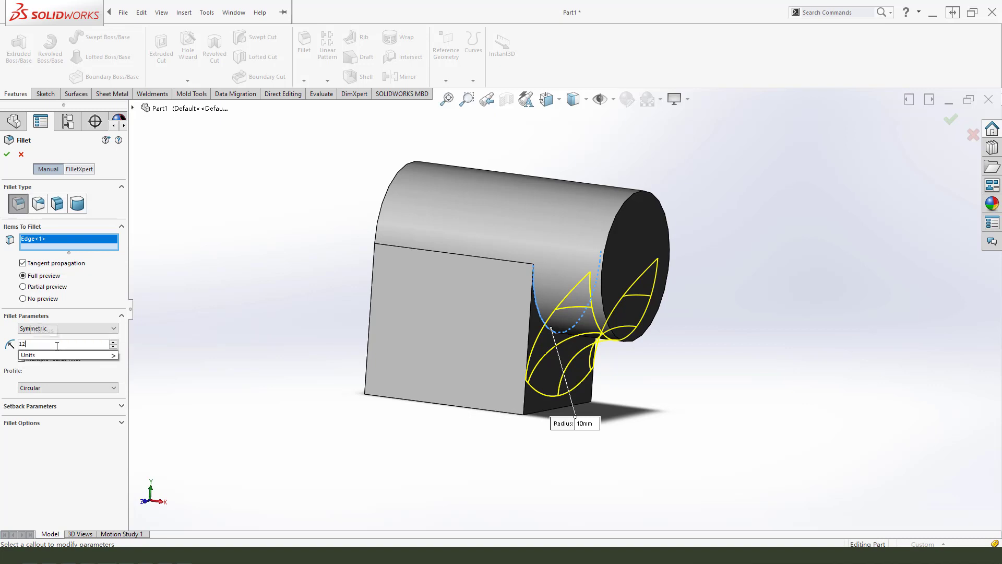
key("Return")
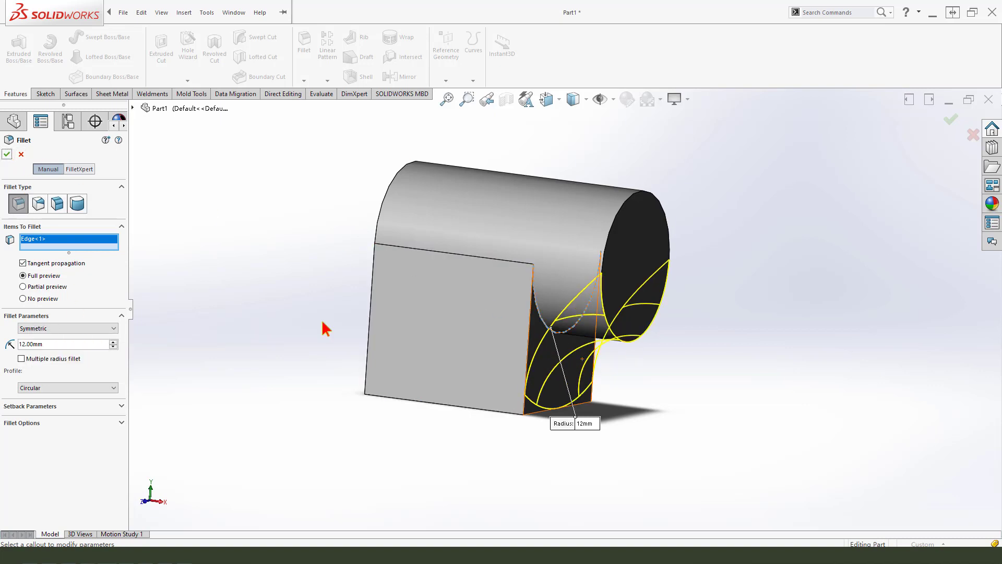
left_click(7, 154)
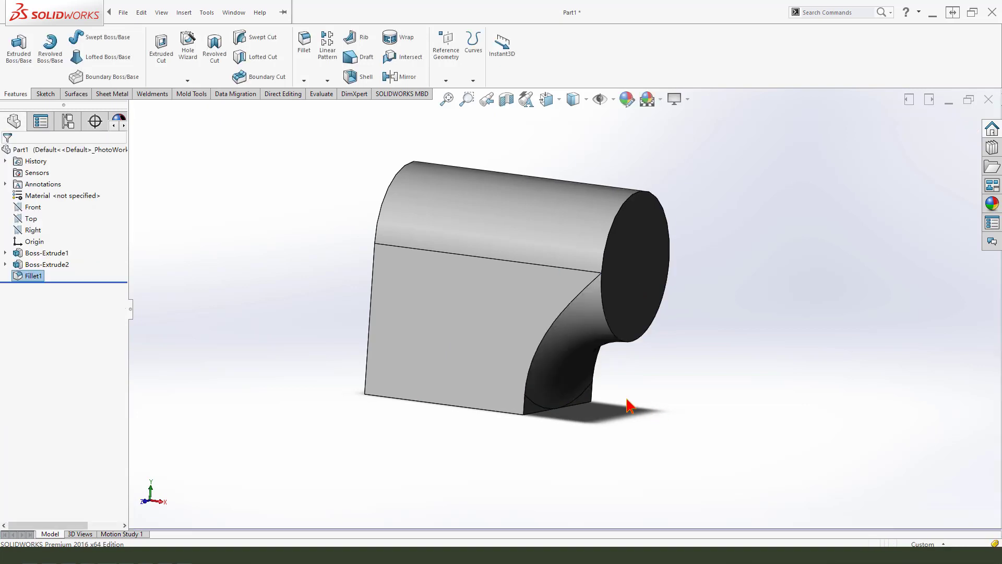
Start a new sketch on the Front plane and orient the view normal to it
middle_click_drag(638, 408, 667, 407)
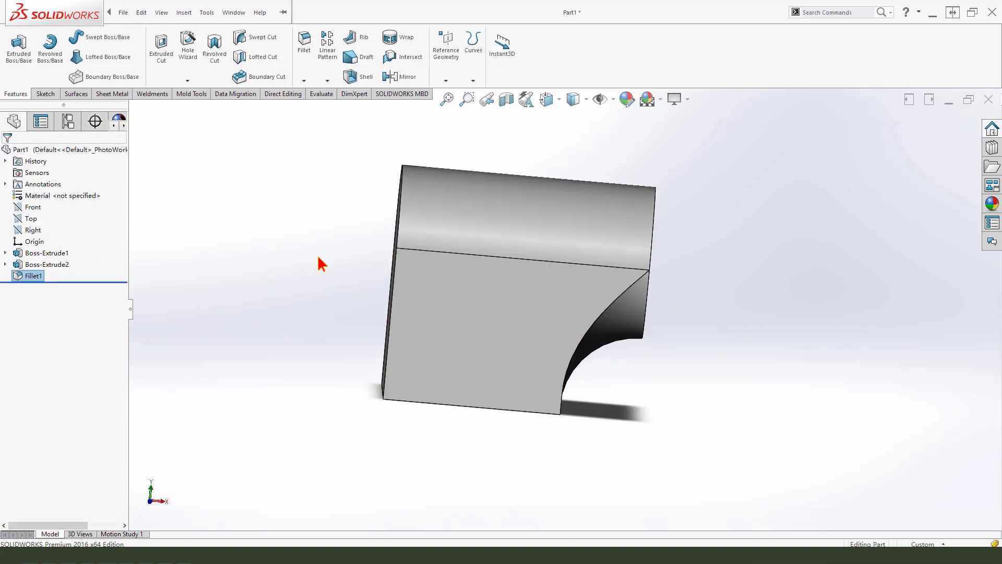
left_click(45, 94)
scroll(257, 273, "down", 2)
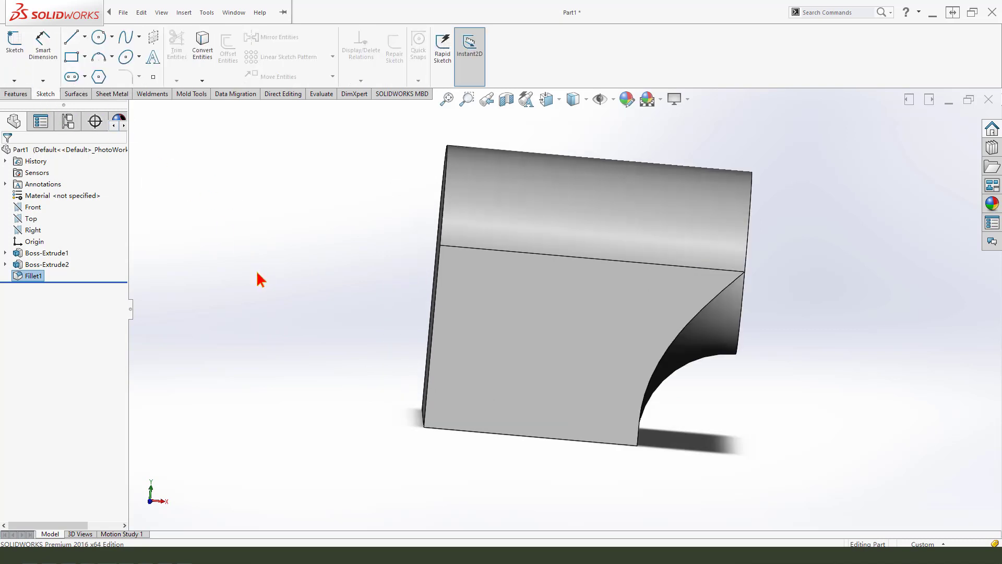
left_click(40, 207)
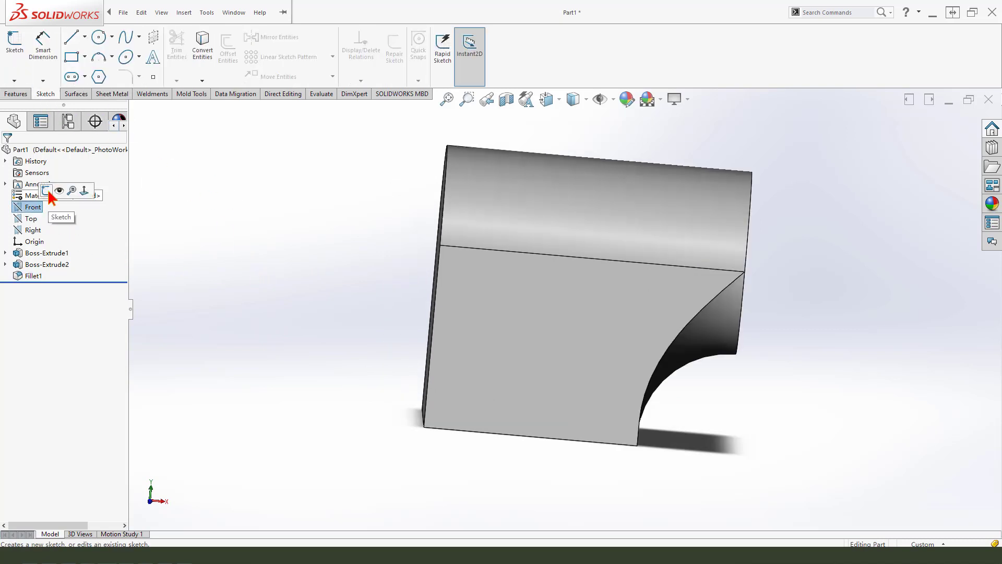
left_click(50, 191)
right_click(11, 208)
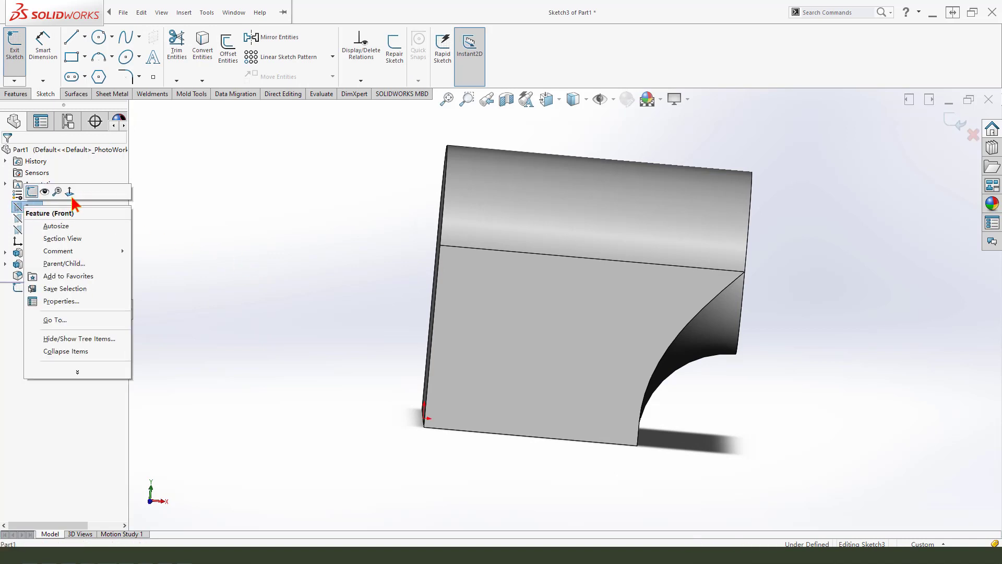
left_click(69, 193)
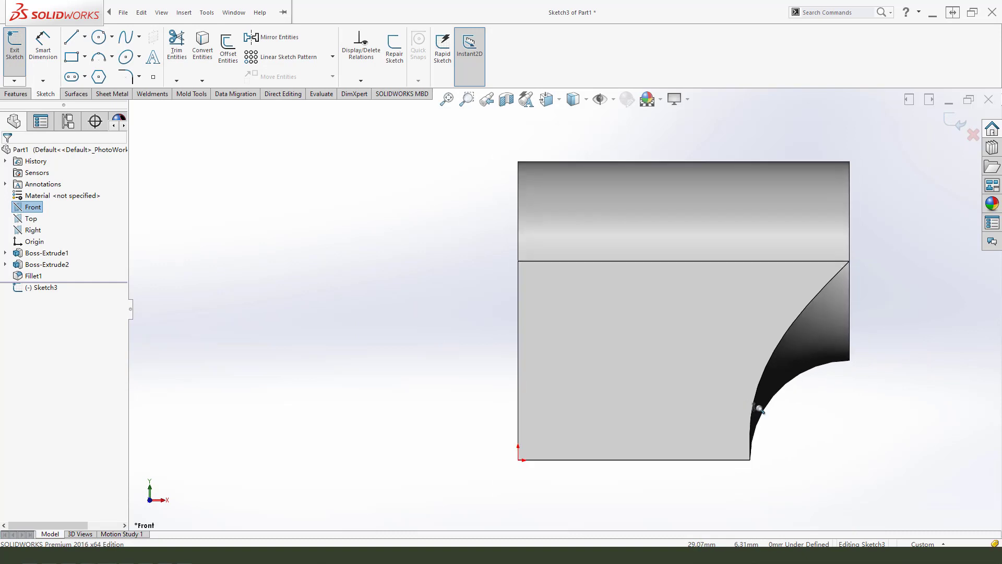
middle_click_drag(857, 412, 646, 406, "ctrl")
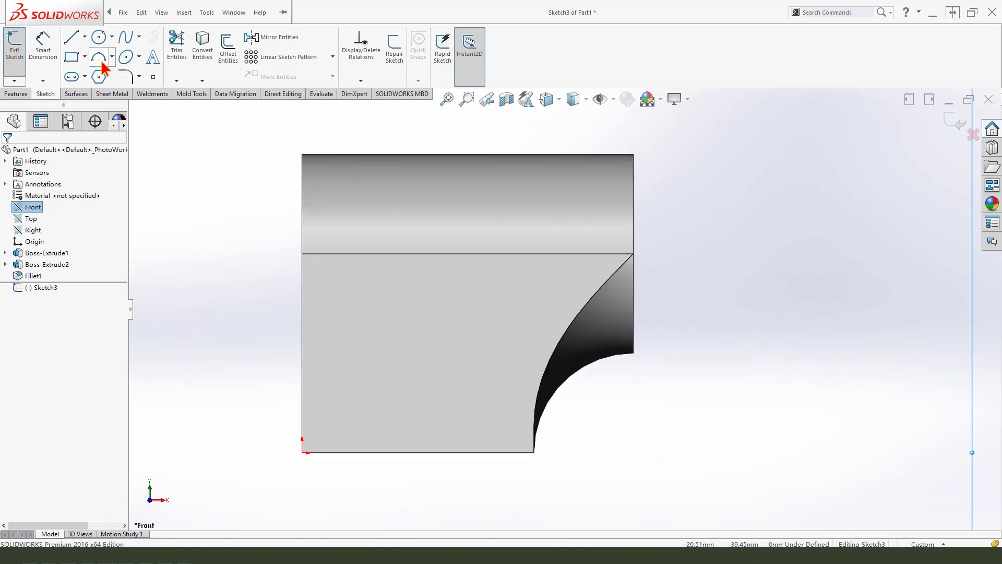
Sketch a circle of about 40 mm radius through the origin, centred below the cylinder's overhanging end at the height of the block's bottom edge
left_click(98, 38)
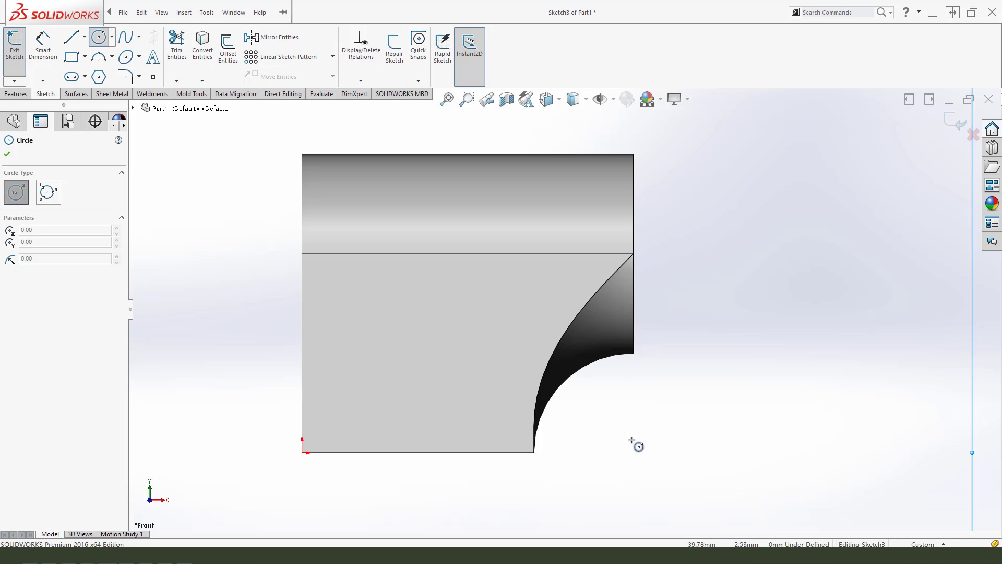
left_click(635, 452)
scroll(629, 441, "down", 2)
scroll(622, 439, "up", 3)
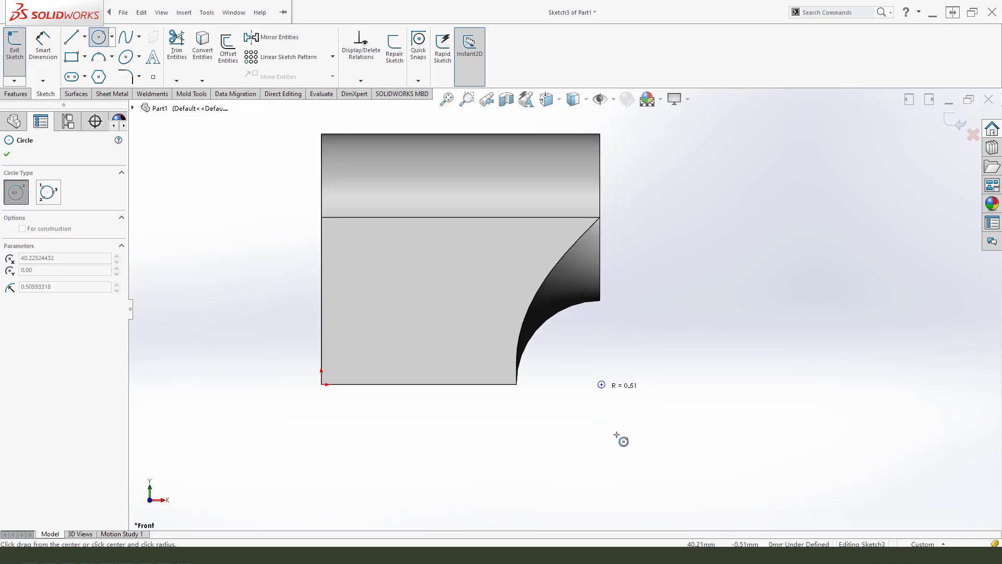
left_click(323, 385)
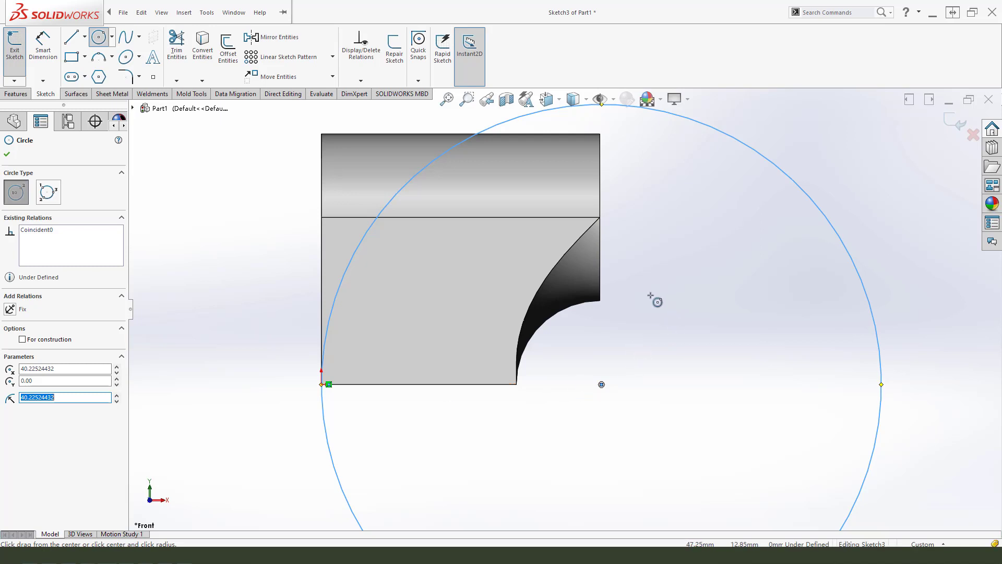
right_click(638, 275)
key("Escape")
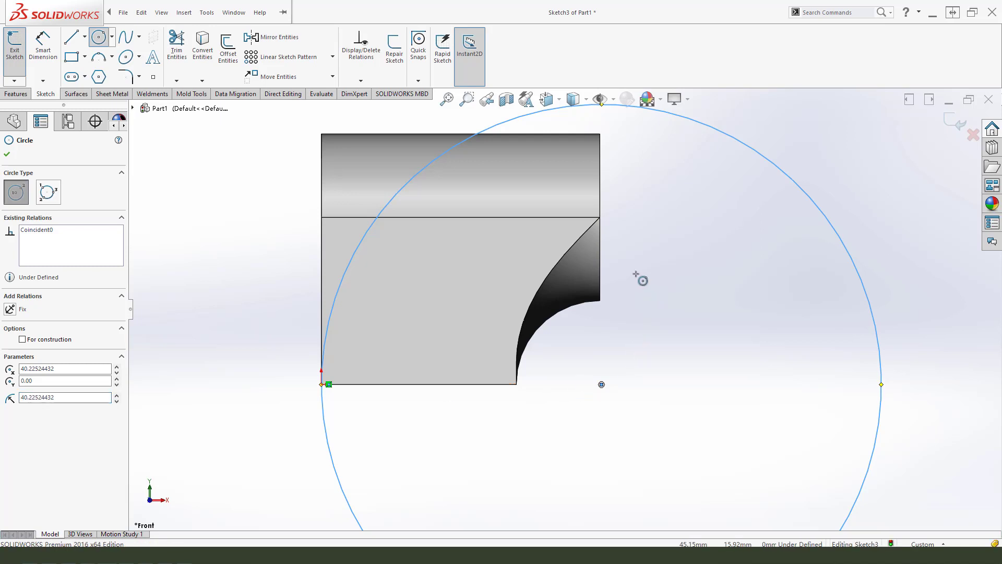
key("Escape")
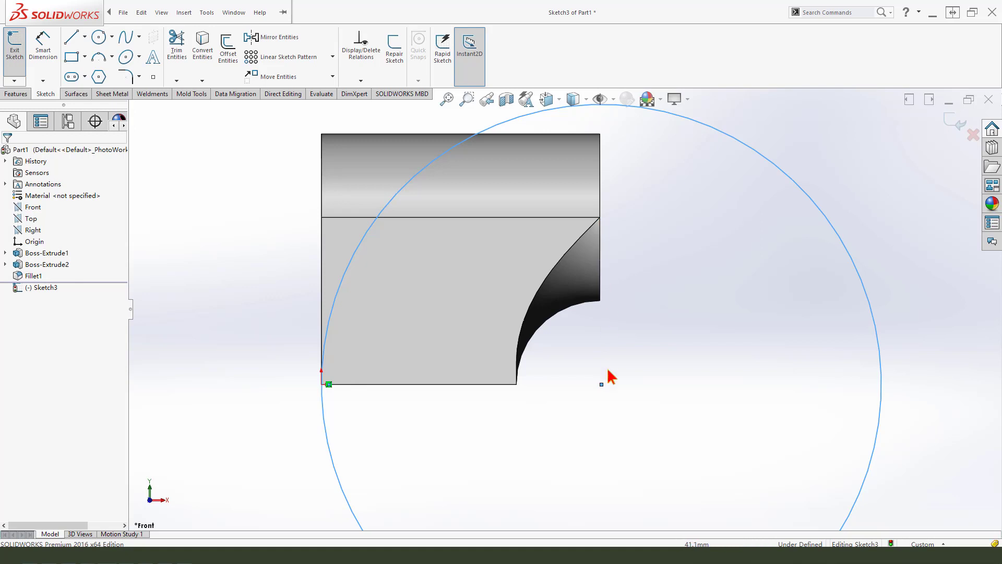
Add a Vertical relation between the circle's centre point and the vertex at the end of the cylinder's lower side edge
left_click(602, 385)
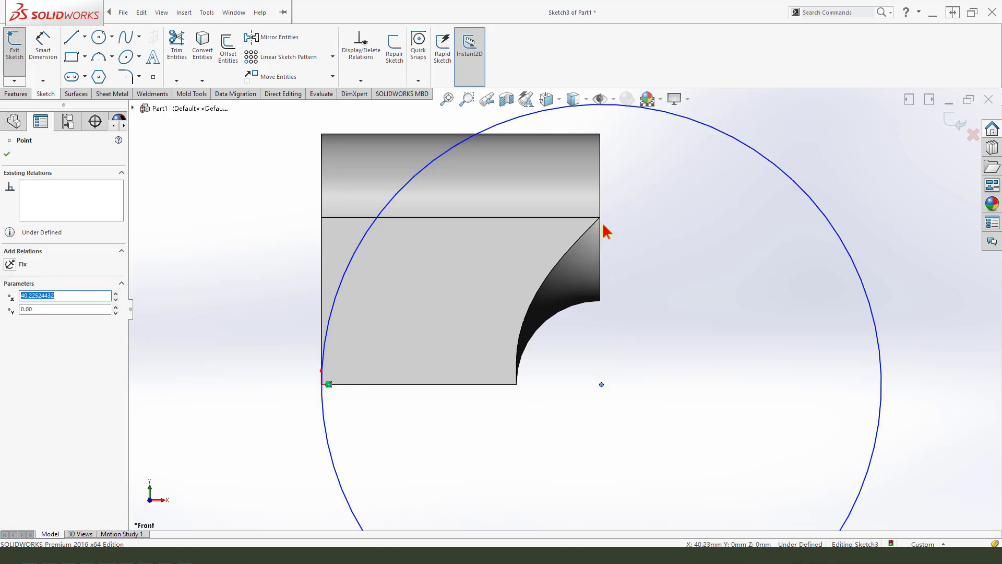
key("Escape")
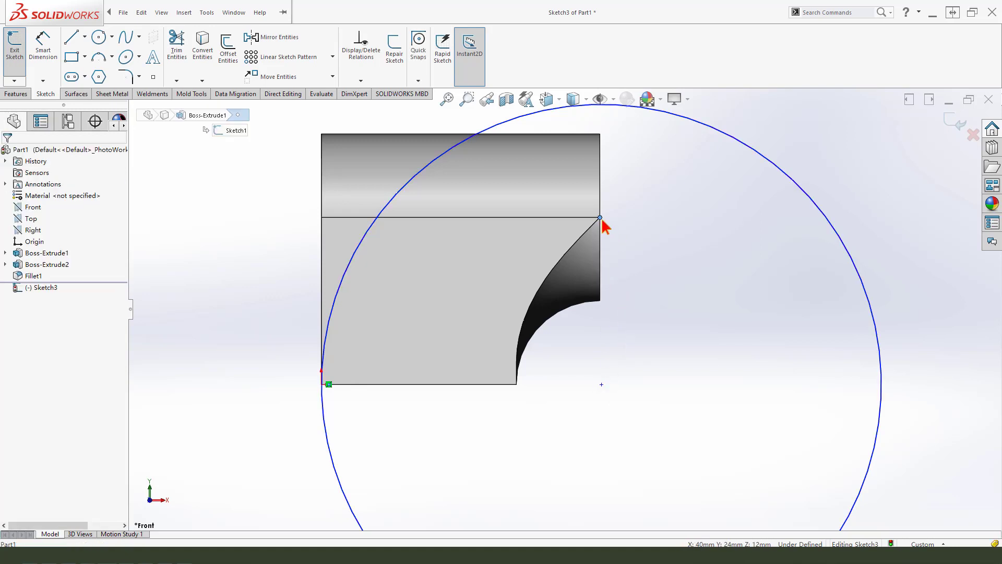
right_click(600, 219)
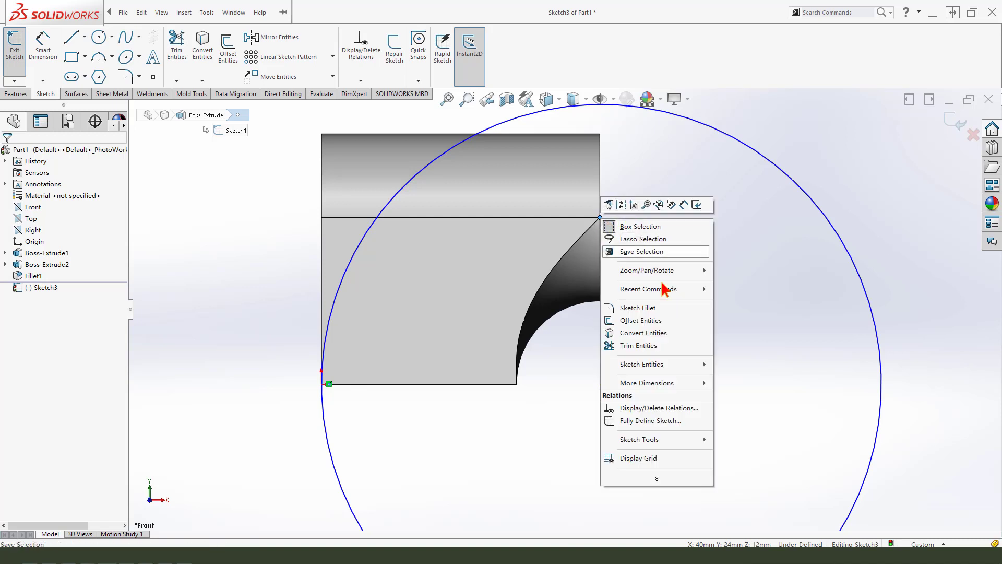
left_click(602, 385)
left_click(602, 385)
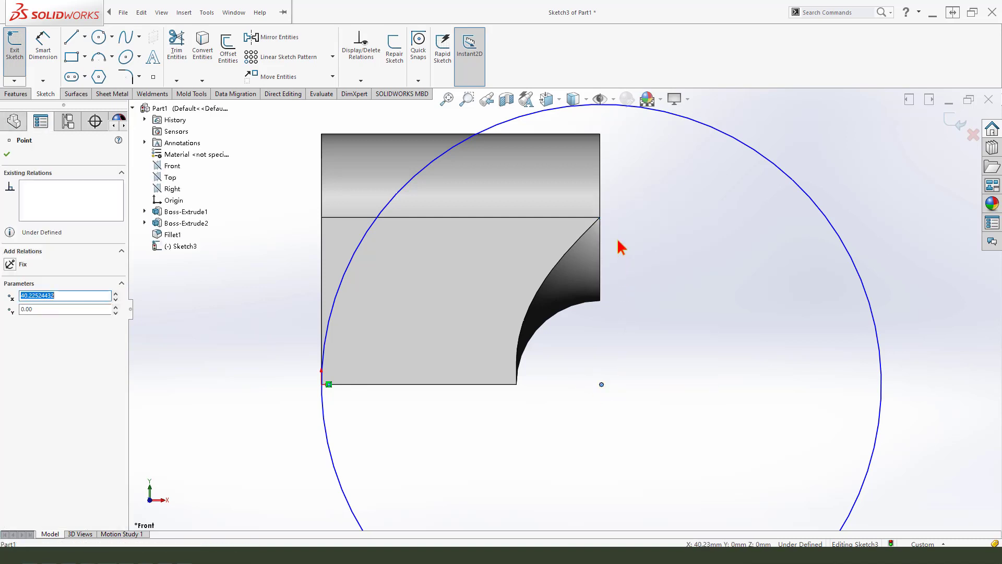
left_click(601, 218, "ctrl")
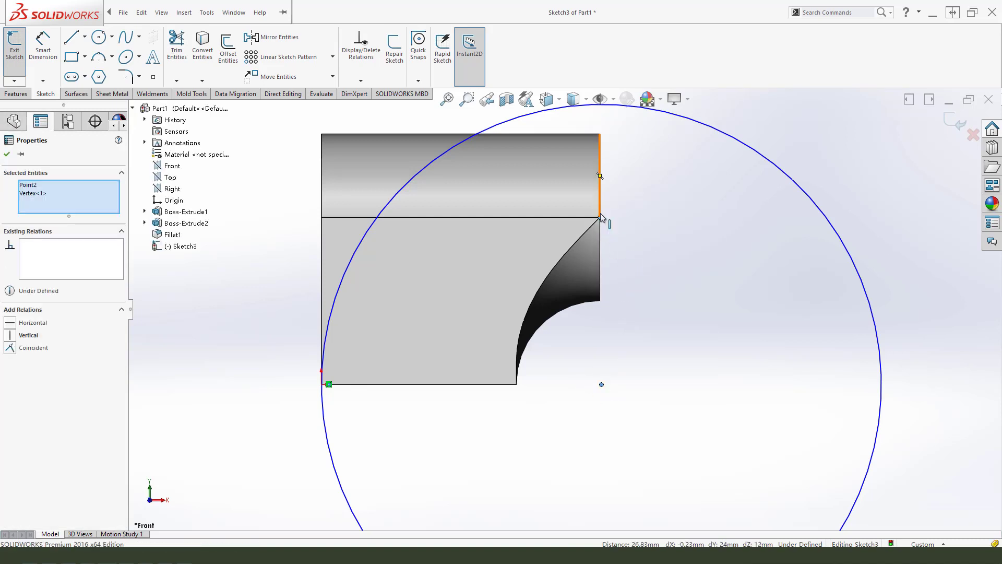
left_click(14, 336)
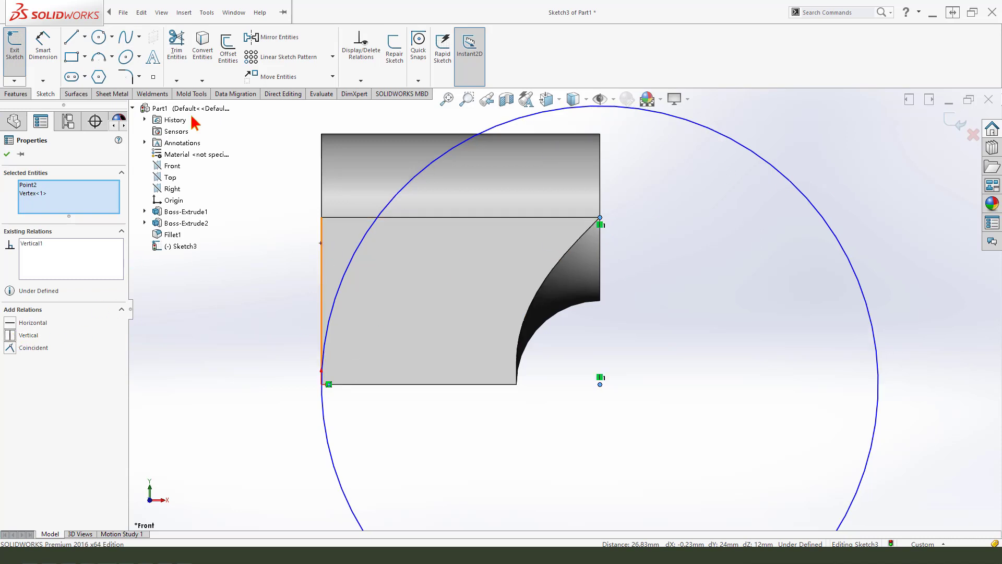
Check the radius of the sketched circle
left_click(42, 44)
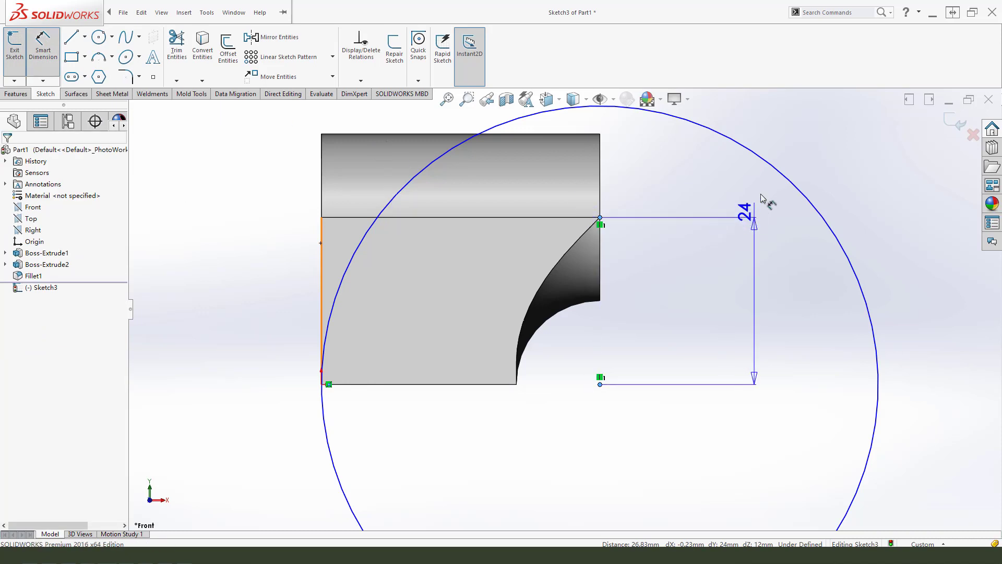
key("Escape")
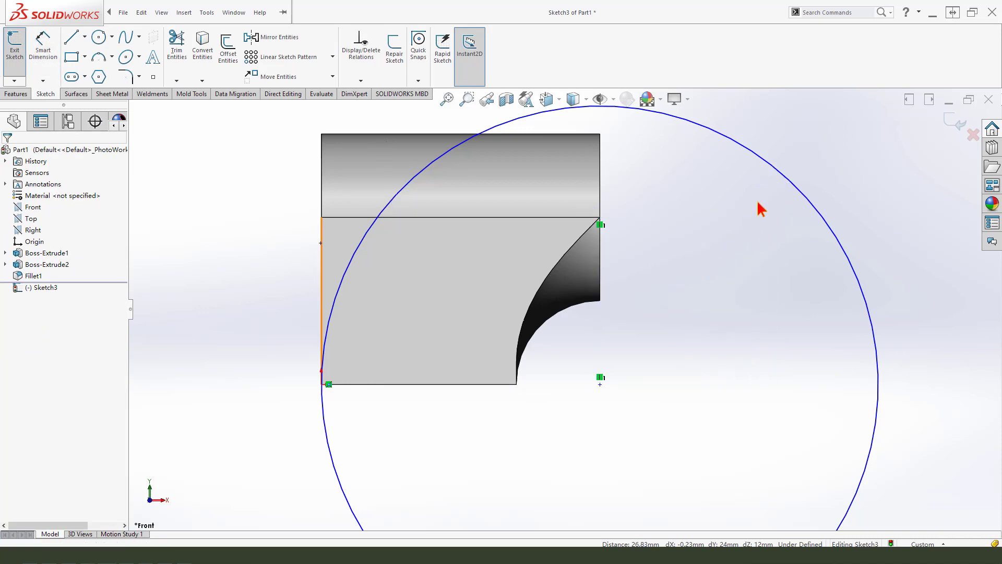
left_click(783, 177)
scroll(358, 317, "down", 3)
scroll(358, 317, "up", 6)
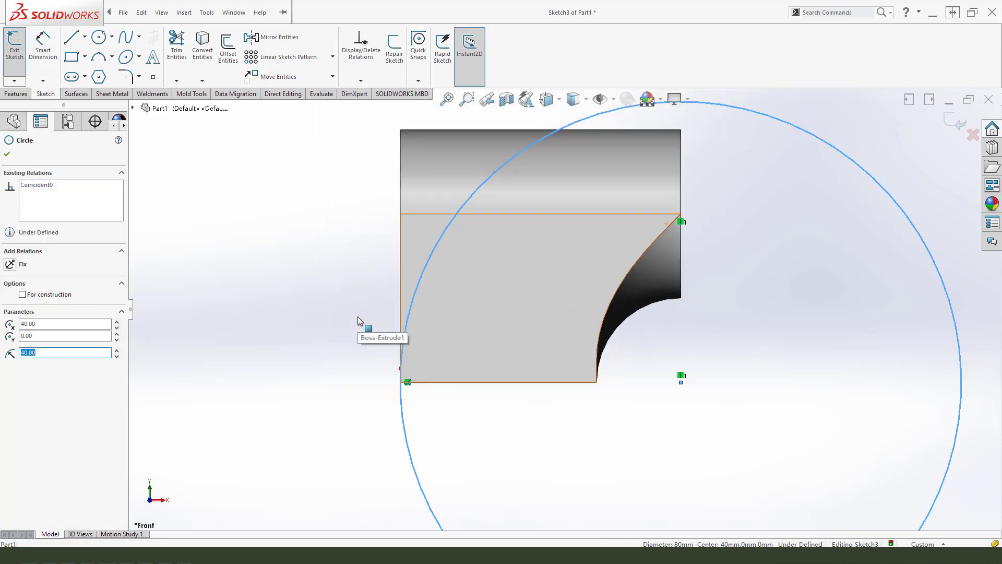
left_click(272, 237)
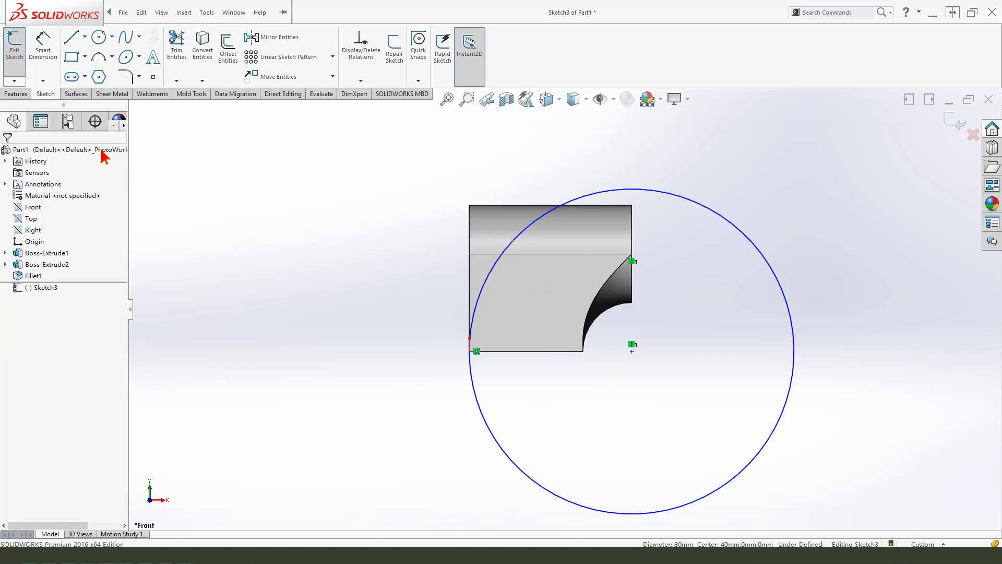
Extrude-cut the part with the circle using Through All - Both and Flip side to cut, removing the material outside it
left_click(16, 95)
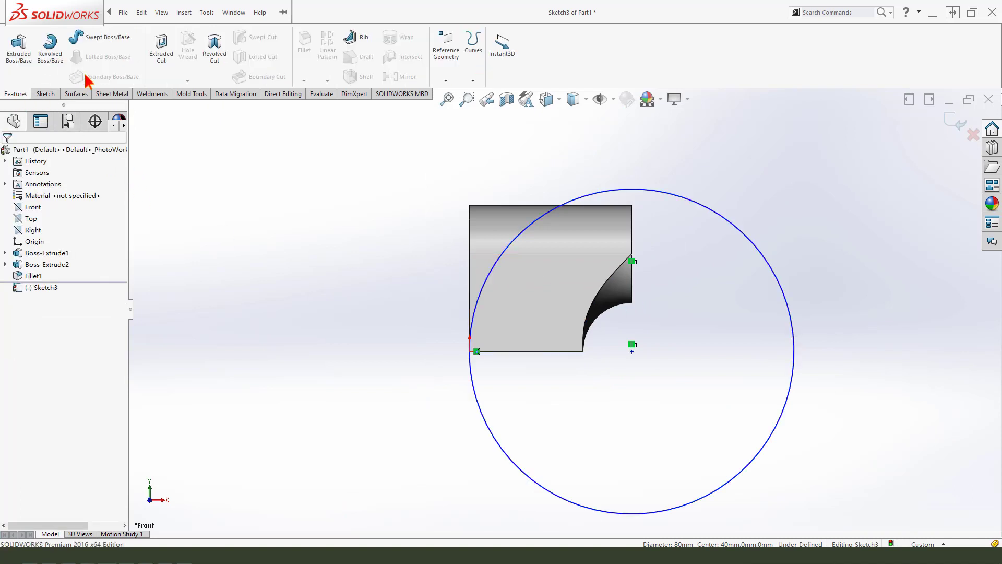
left_click(166, 51)
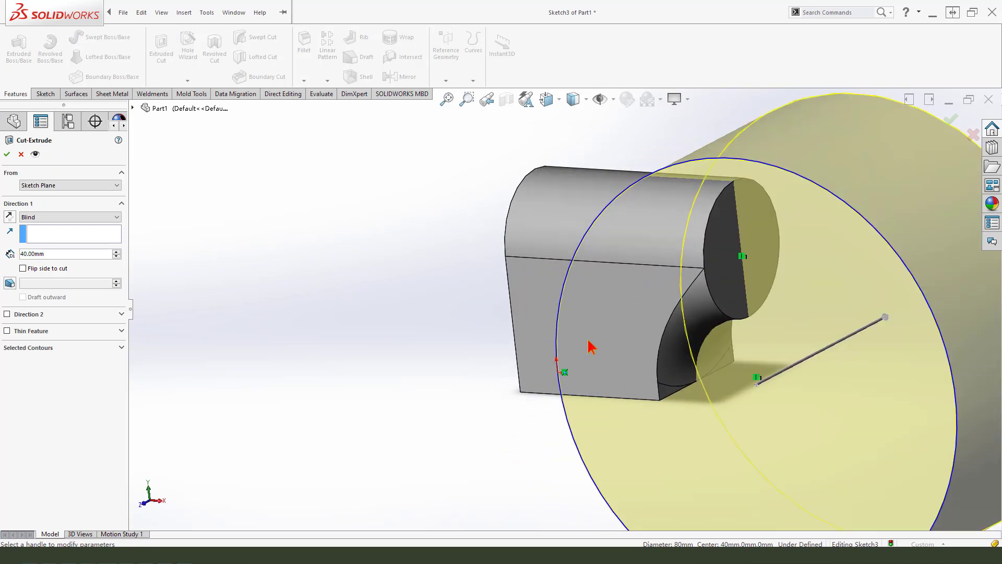
middle_click_drag(721, 355, 471, 340, "ctrl")
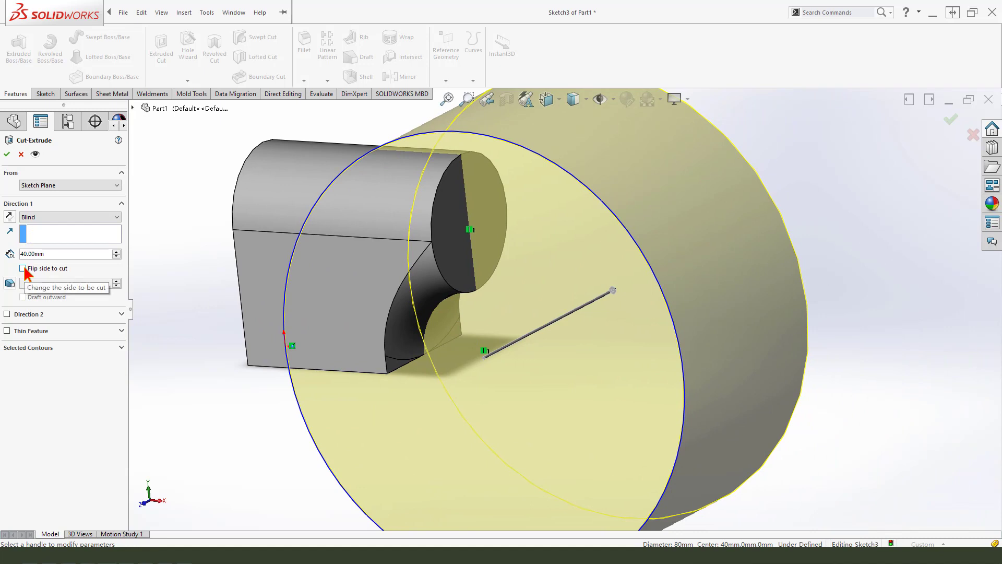
left_click(51, 217)
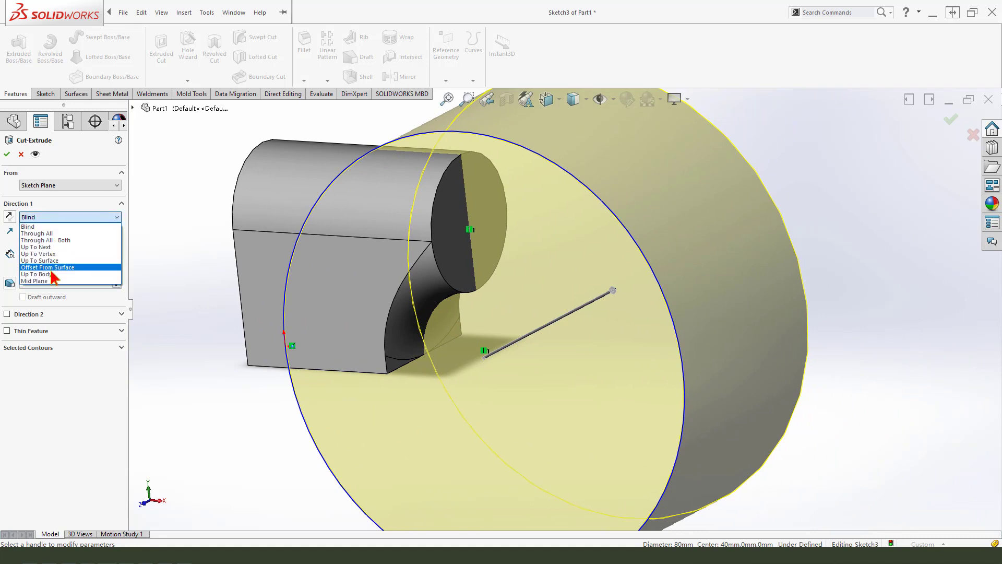
left_click(50, 240)
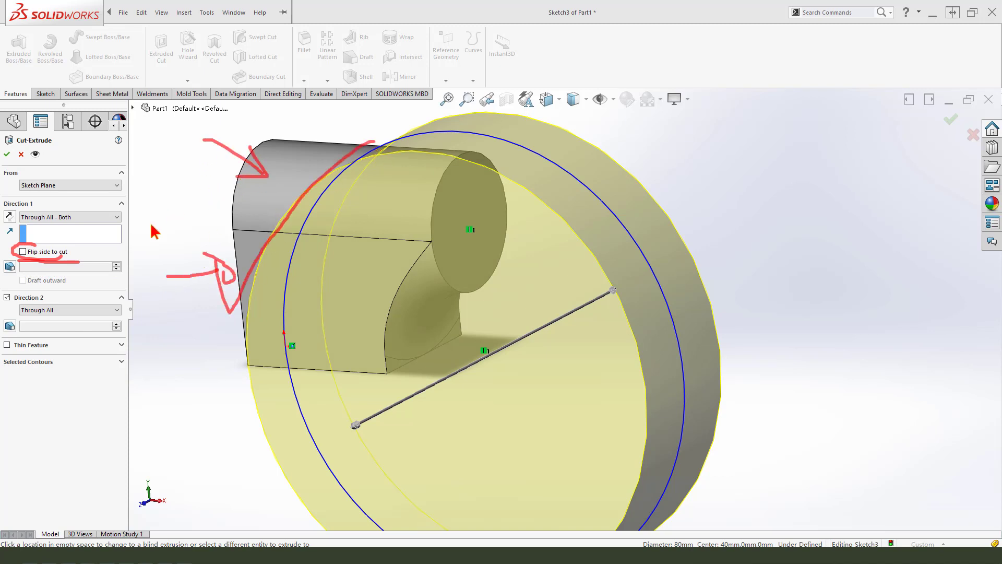
left_click(23, 252)
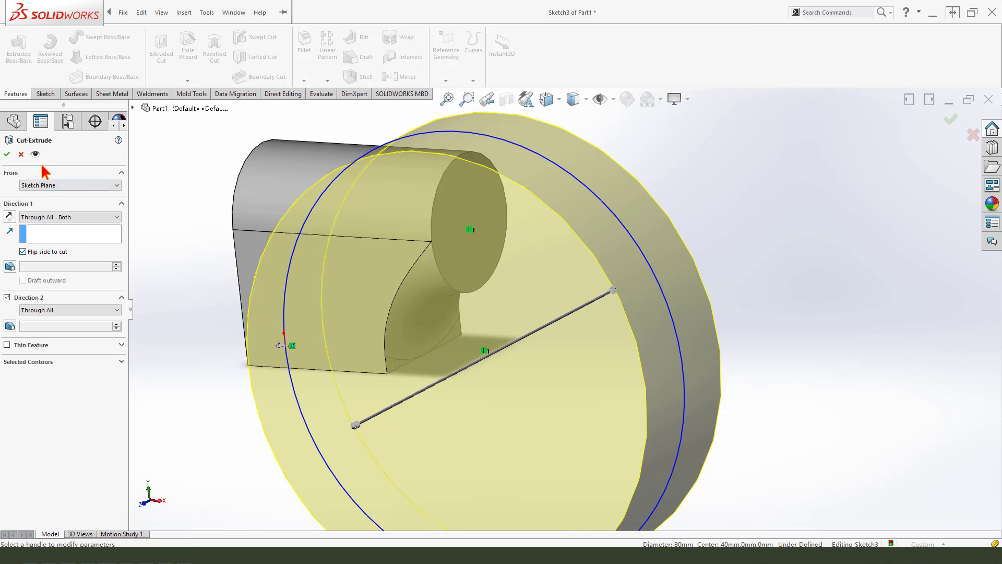
left_click(7, 154)
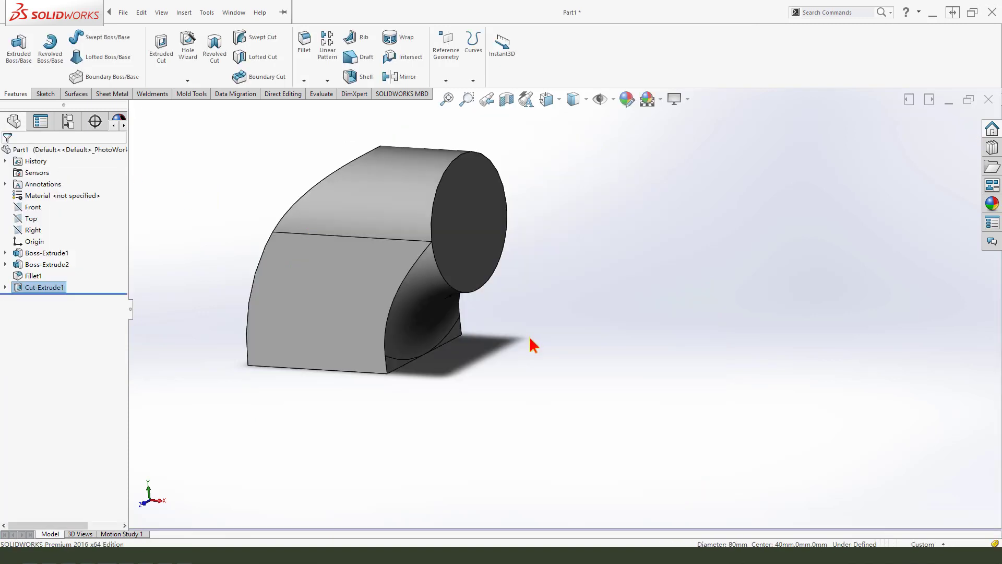
Start a new sketch on the Top plane and orient the view normal to it
middle_click_drag(372, 295, 440, 349)
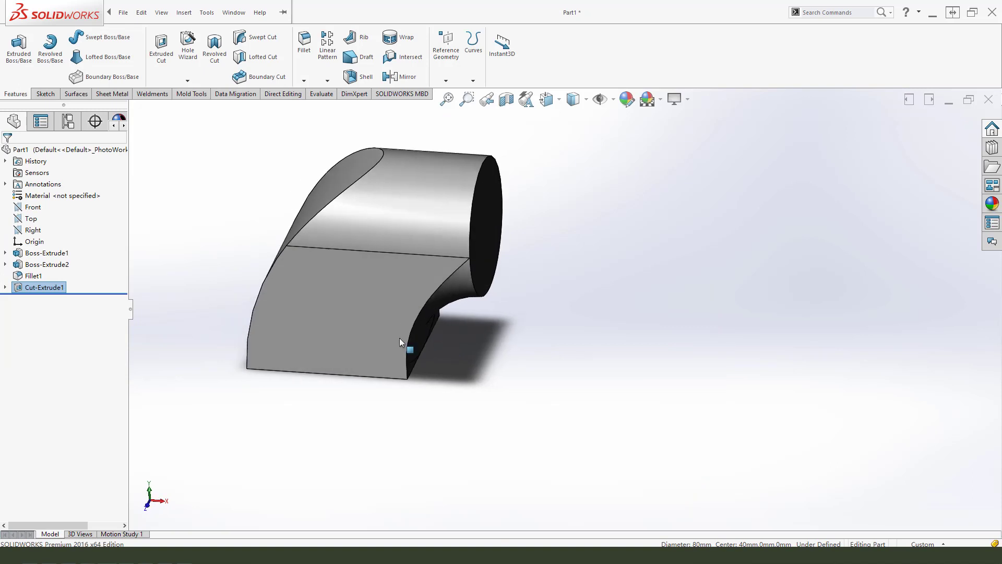
left_click(44, 94)
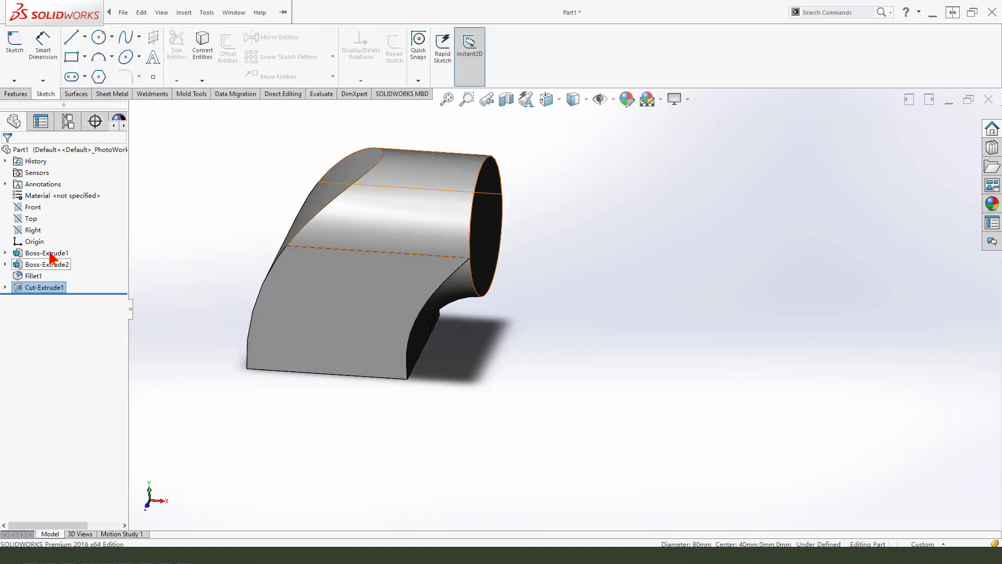
right_click(32, 224)
left_click(45, 208)
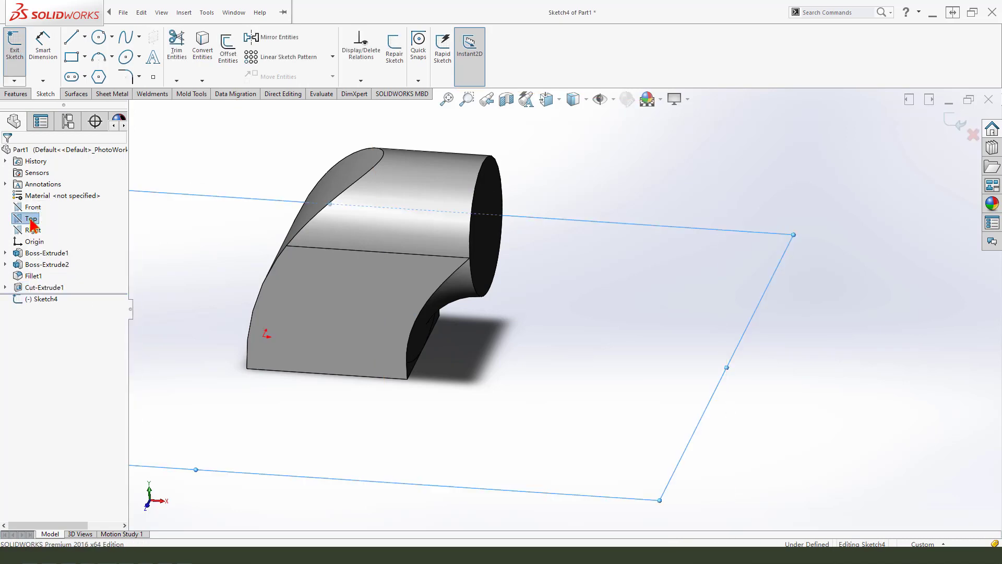
right_click(32, 224)
left_click(76, 205)
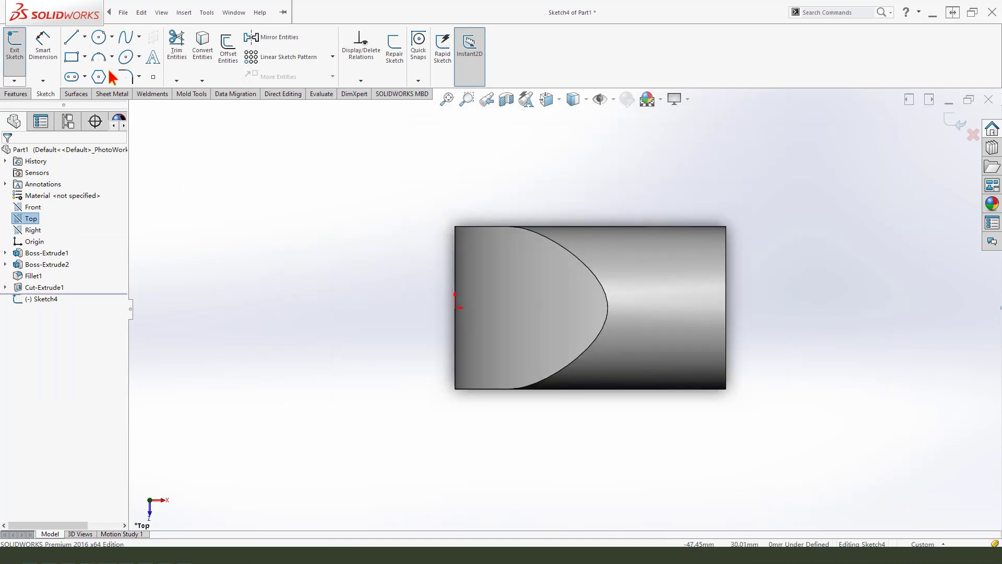
Sketch a lengthwise straight slot across the block's end edge at the origin, about 21 mm between arc centres and 11 mm wide
left_click(99, 36)
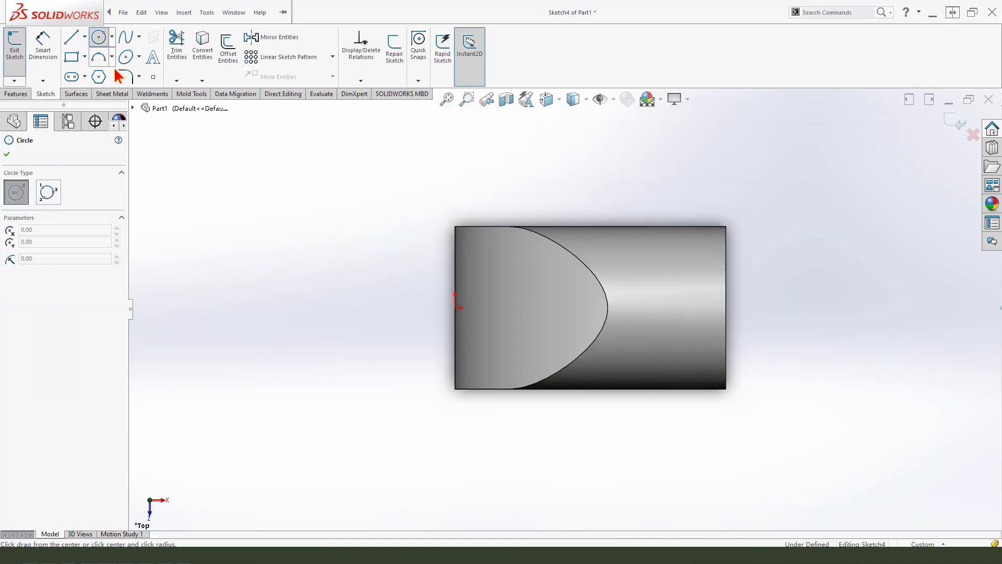
left_click(71, 77)
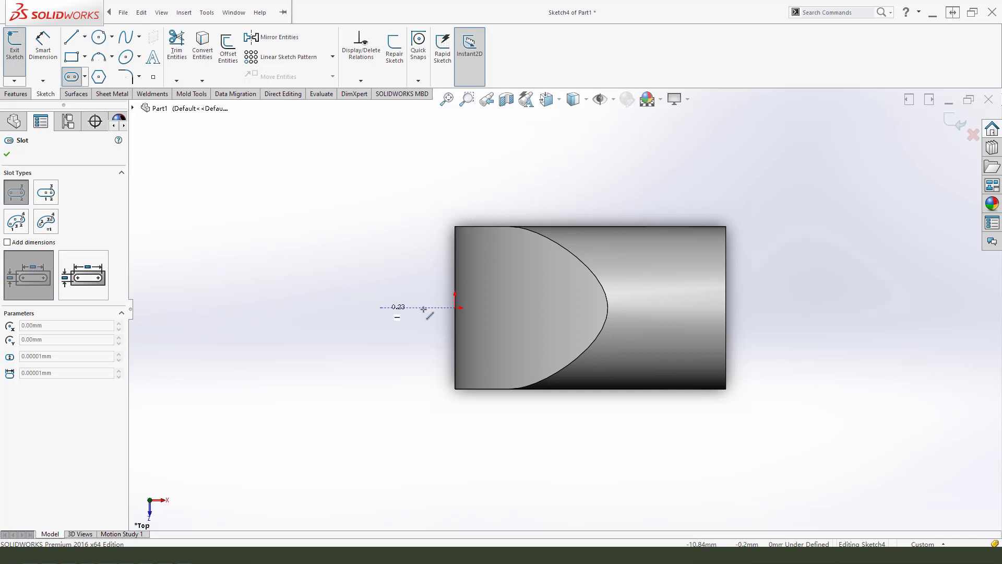
left_click(524, 311)
left_click(524, 342)
left_click(521, 356)
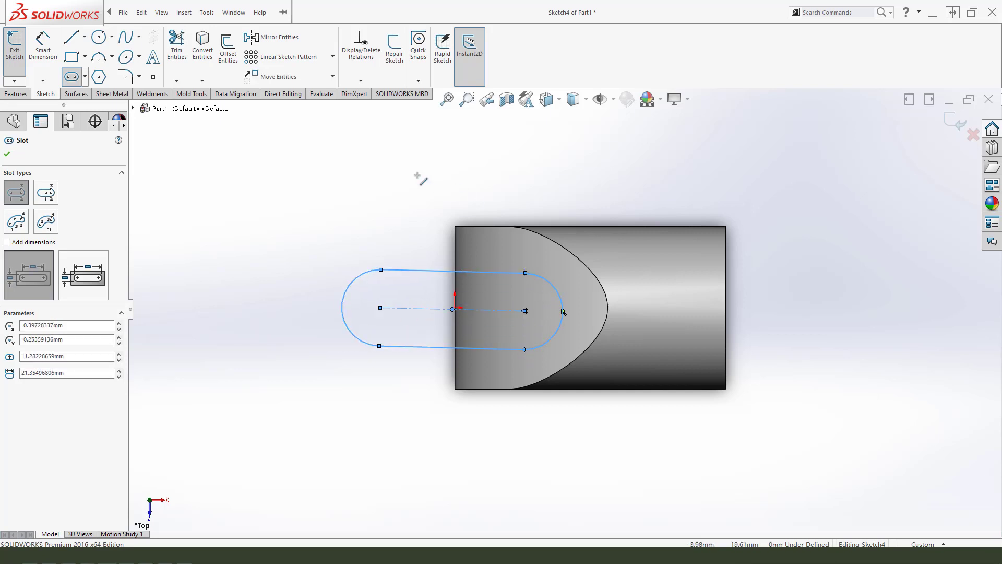
Dimension the horizontal distance from the slot's inner arc centre to the origin as 12 mm
right_click(373, 180)
left_click(43, 46)
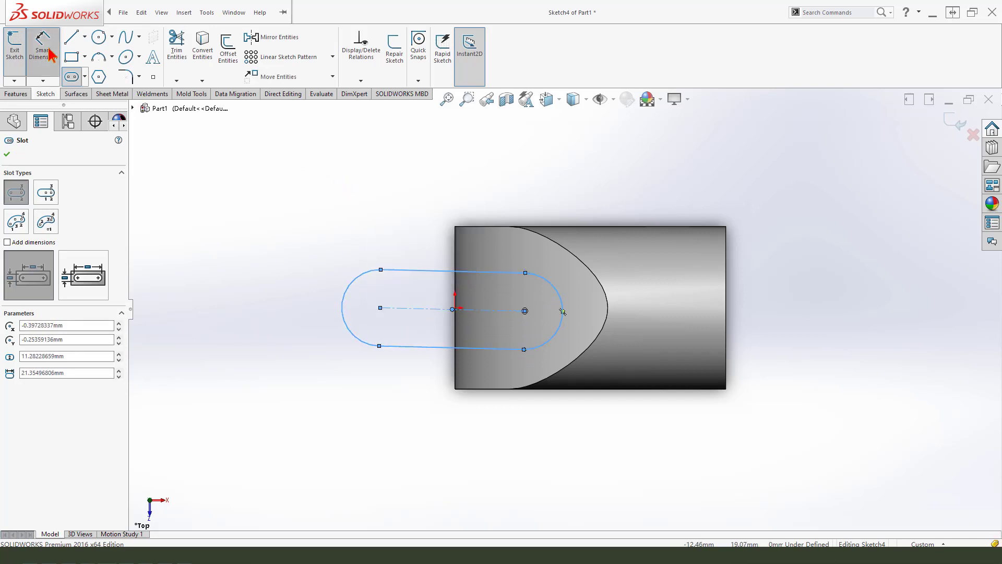
left_click(526, 312)
left_click(456, 309)
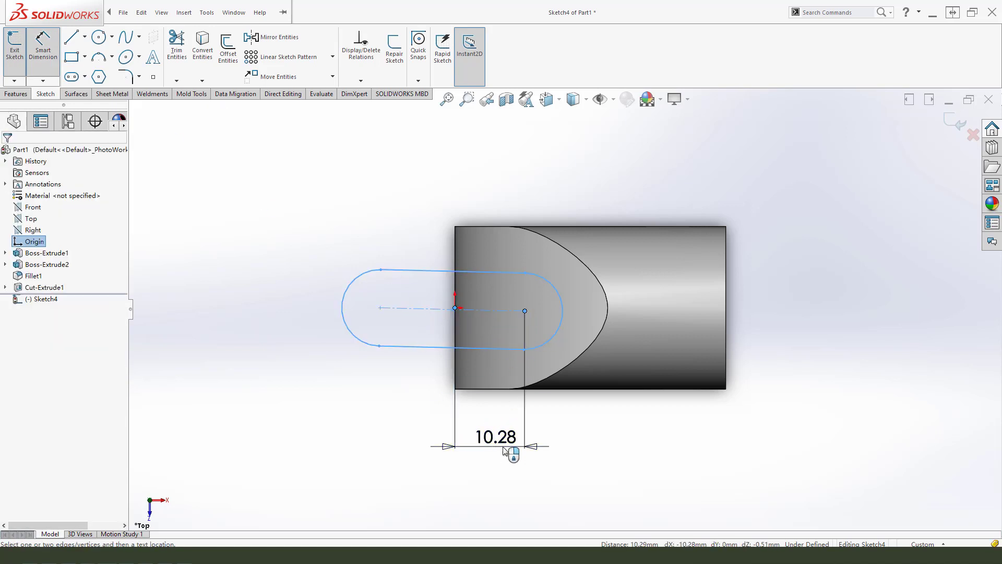
left_click(511, 452)
type("12")
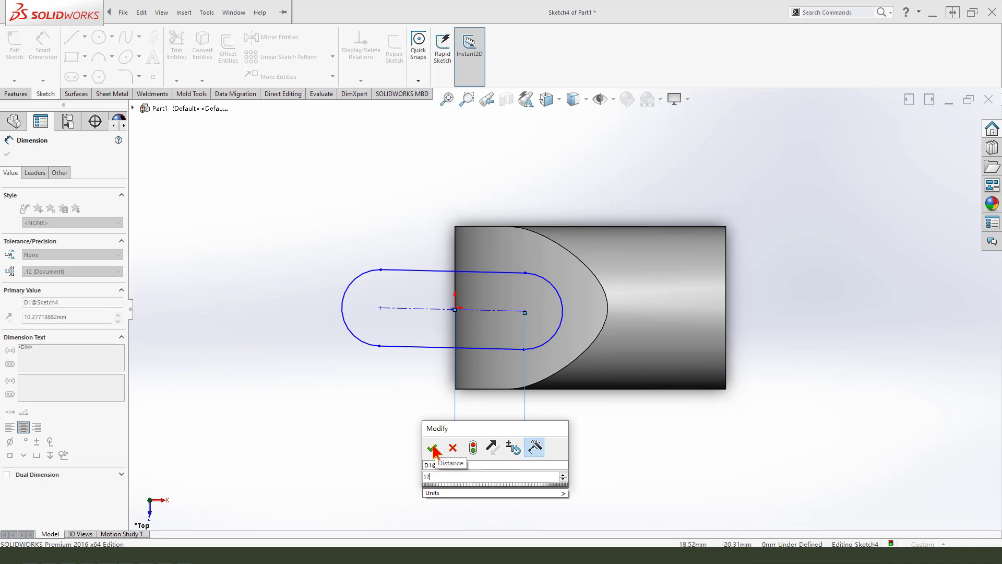
left_click(432, 447)
Set the slot's width to 14 mm and make its upper straight edge horizontal
left_click(392, 273)
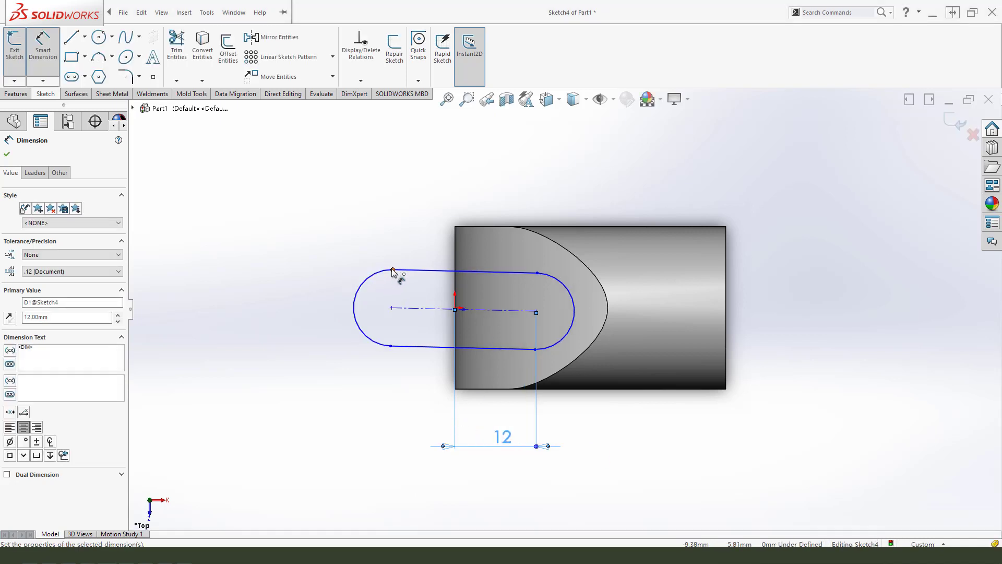
left_click(392, 347)
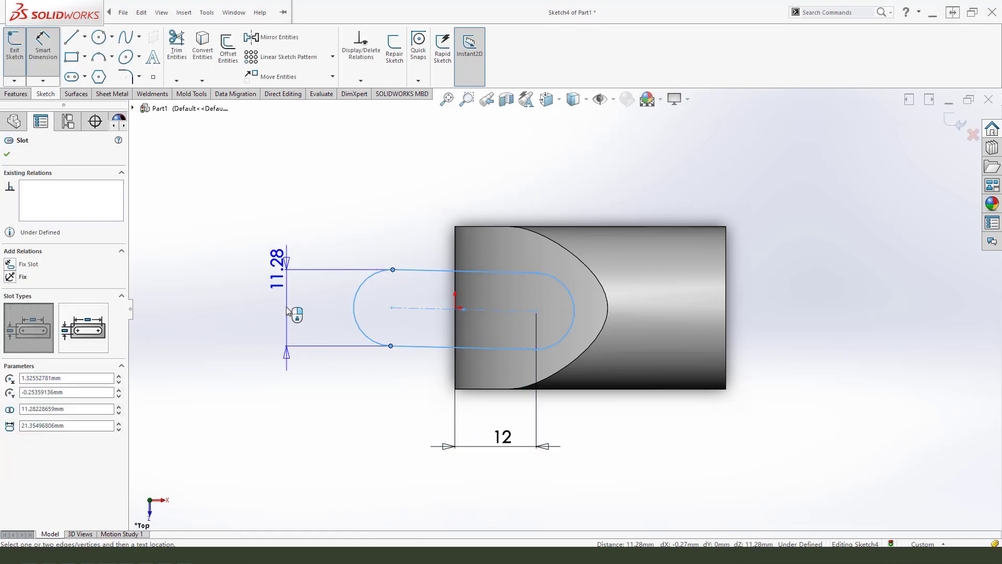
left_click(287, 316)
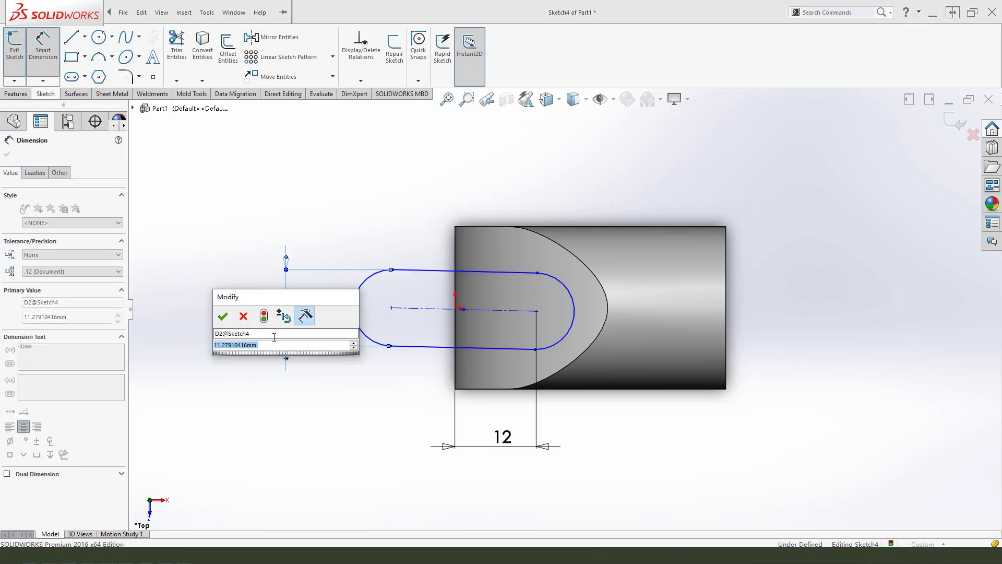
type("14")
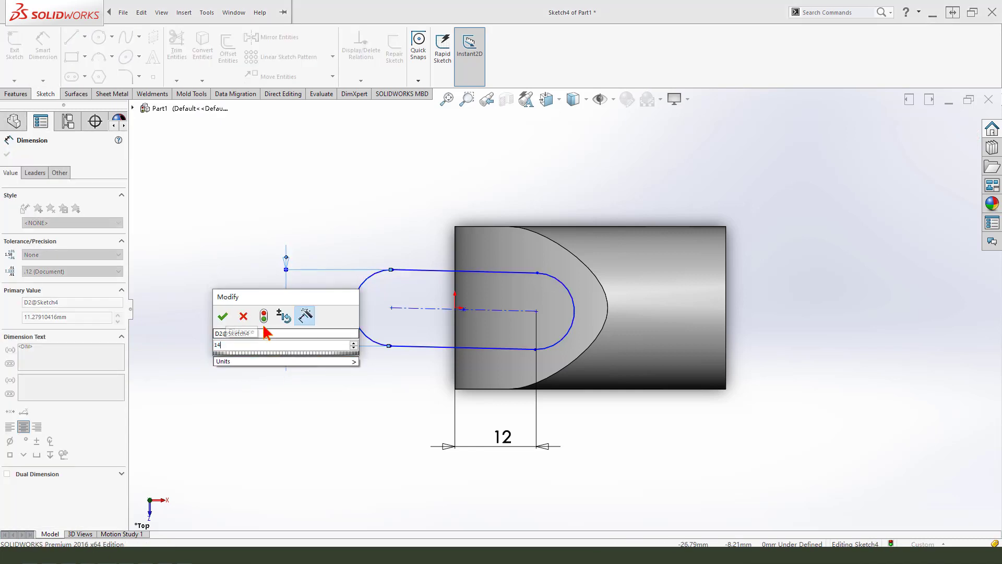
left_click(223, 316)
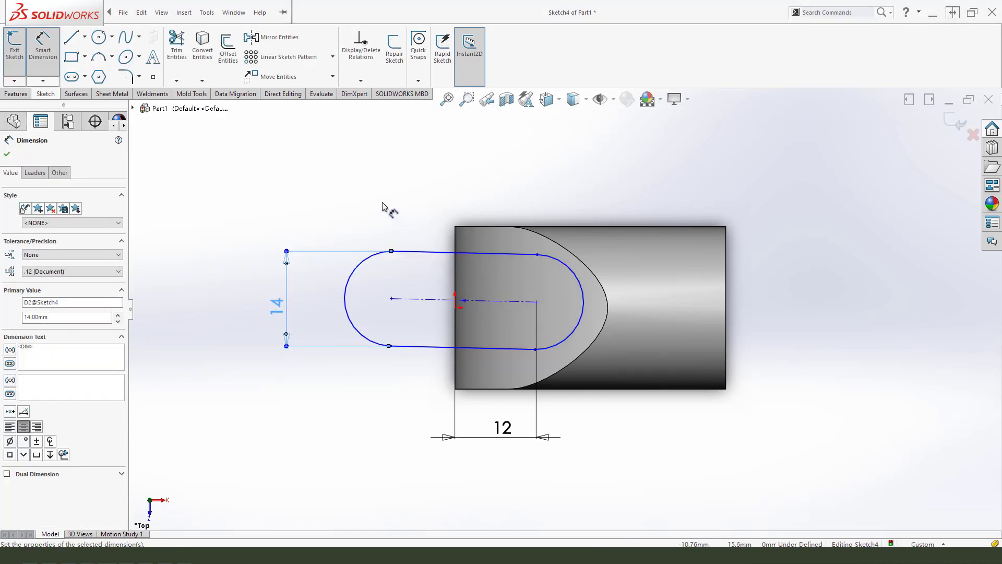
left_click(7, 154)
key("Escape")
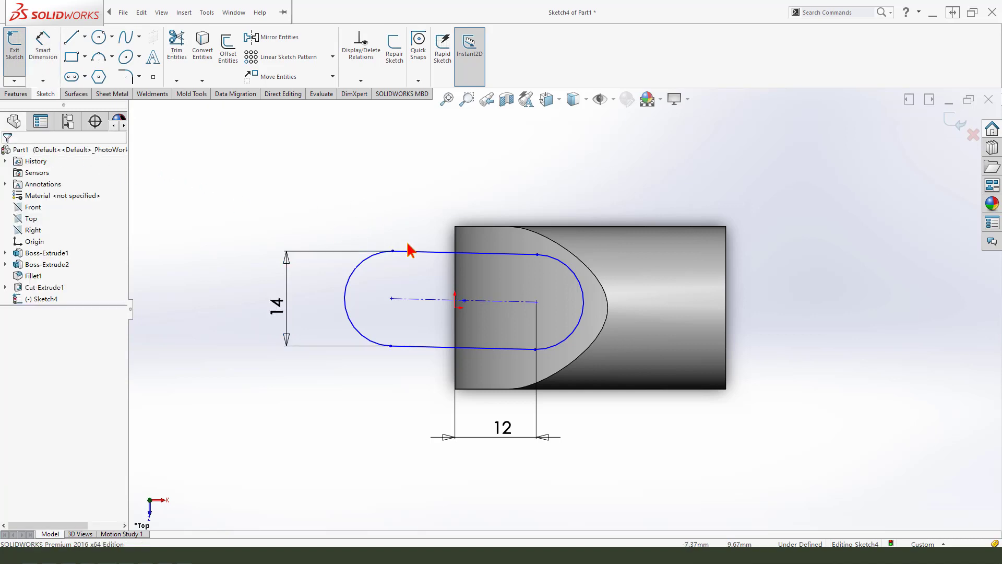
left_click(415, 252)
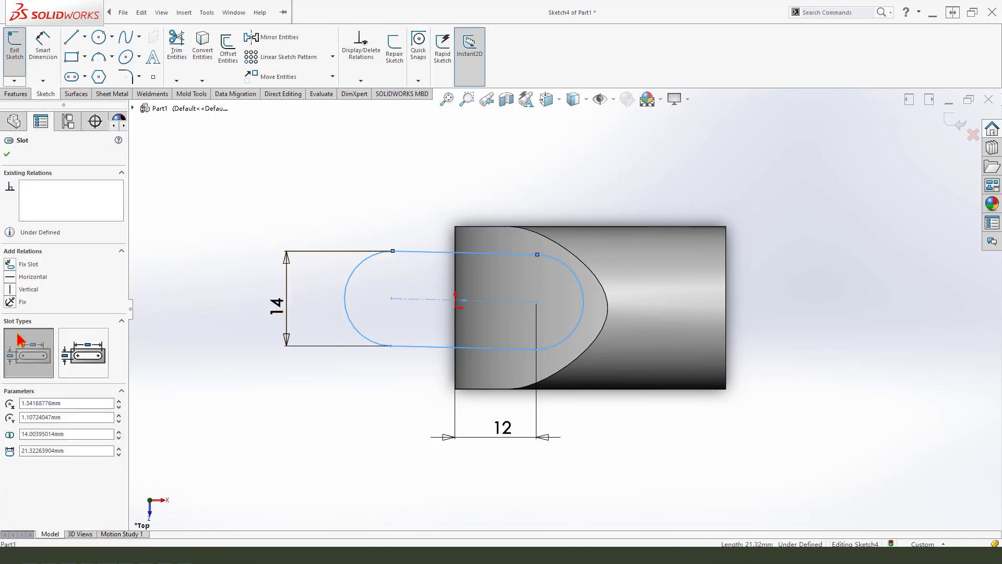
left_click(14, 276)
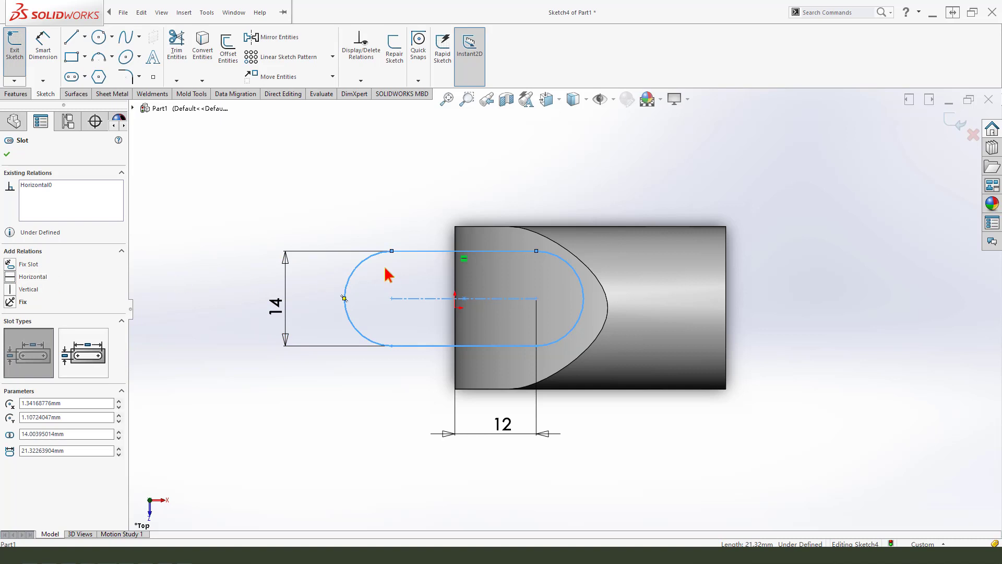
Dimension the horizontal distance from the slot's outer arc centre to the origin, accepting the measured value
left_click(393, 299)
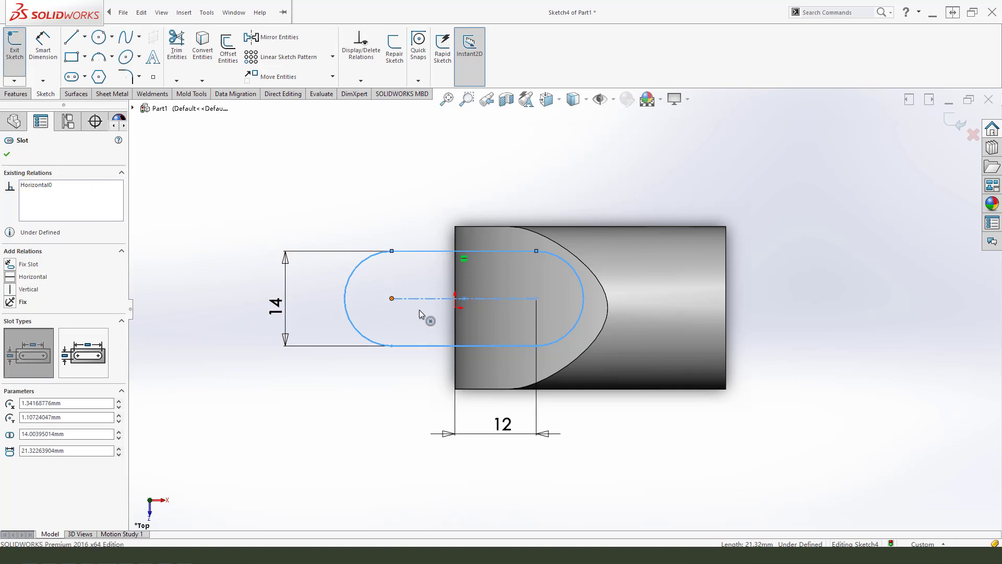
left_click(51, 49)
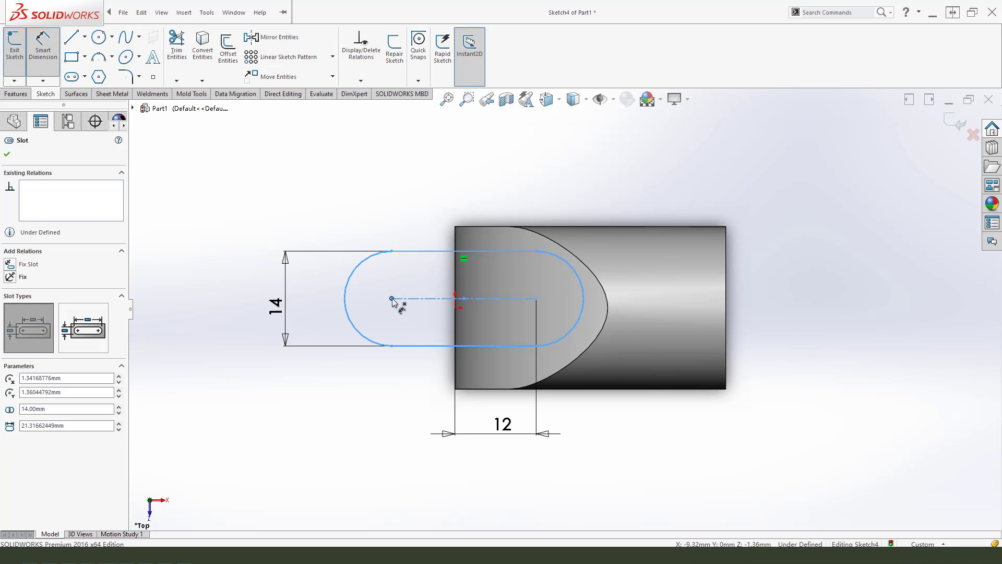
left_click(392, 299)
left_click(46, 51)
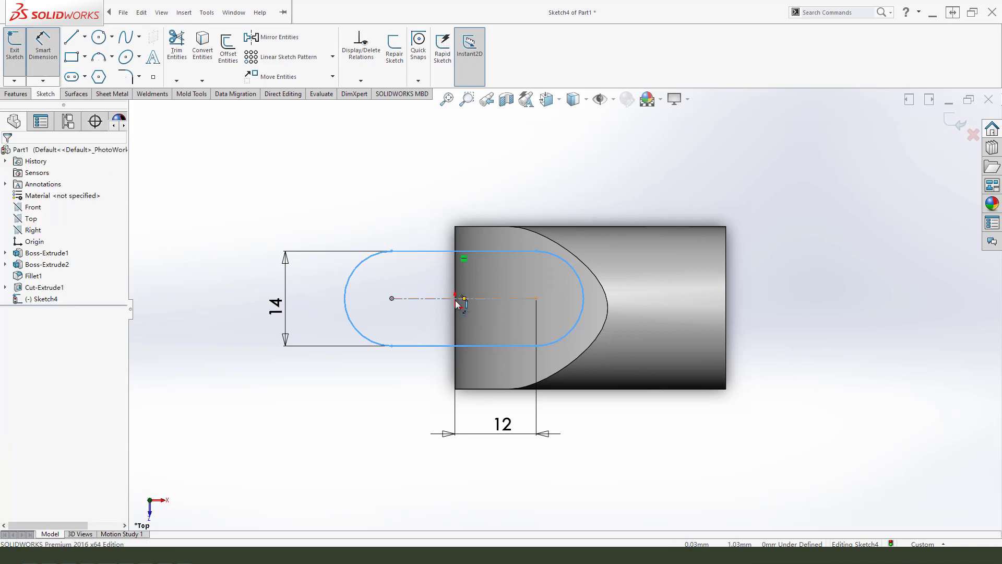
left_click(456, 308)
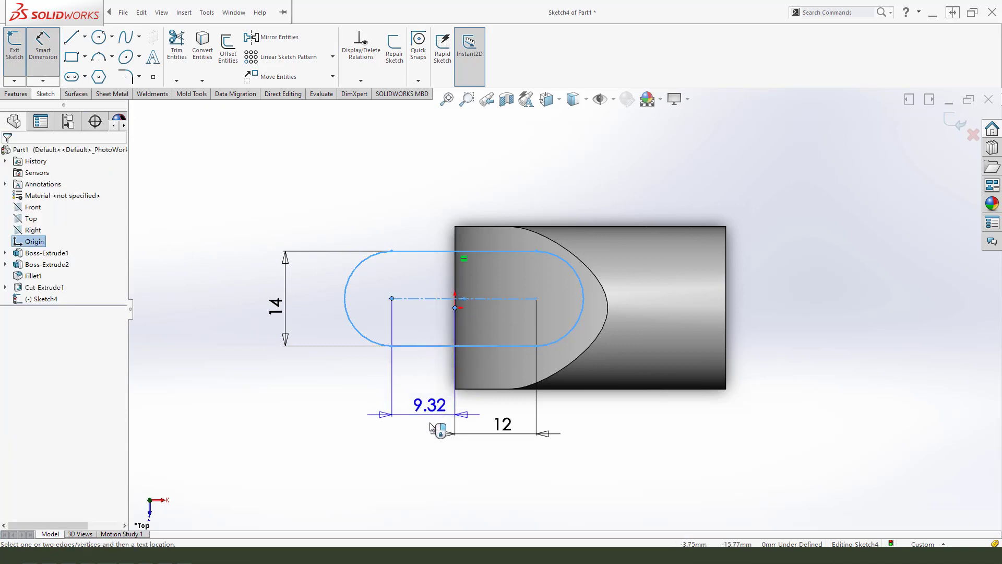
left_click(441, 477)
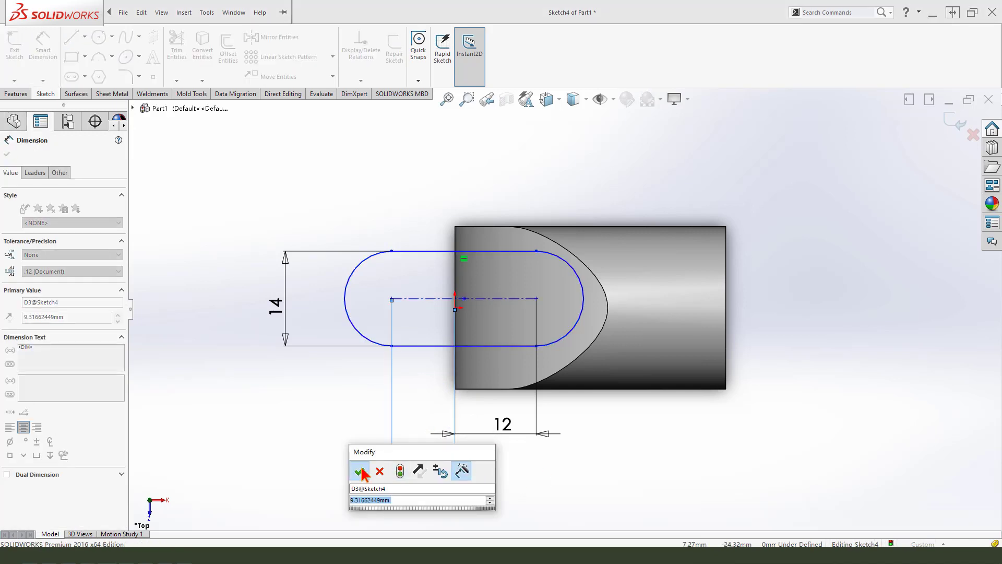
left_click(364, 472)
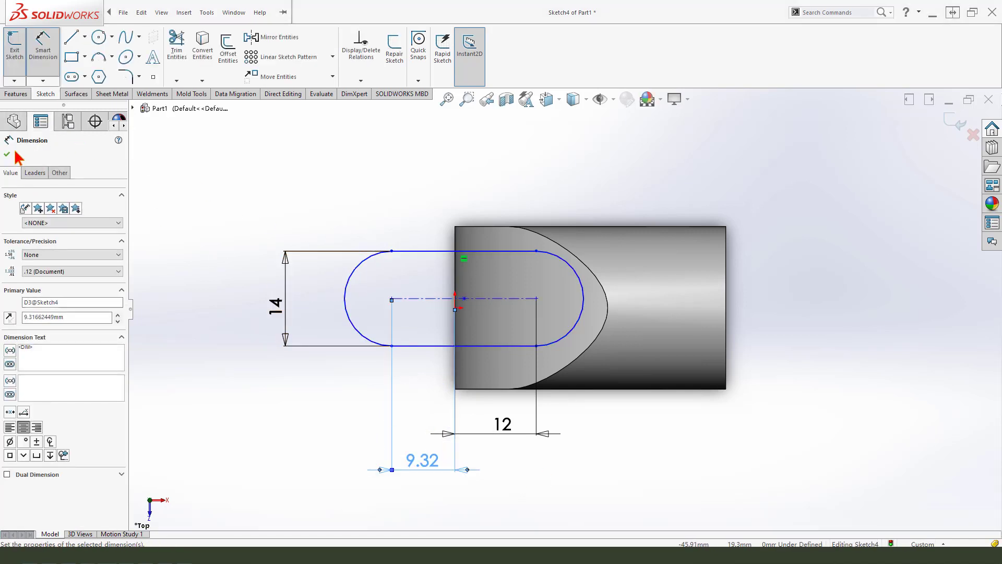
Set up an extruded cut of the slot sketch, reversed to run upward, with a blind depth of 48 mm
left_click(19, 95)
left_click(166, 71)
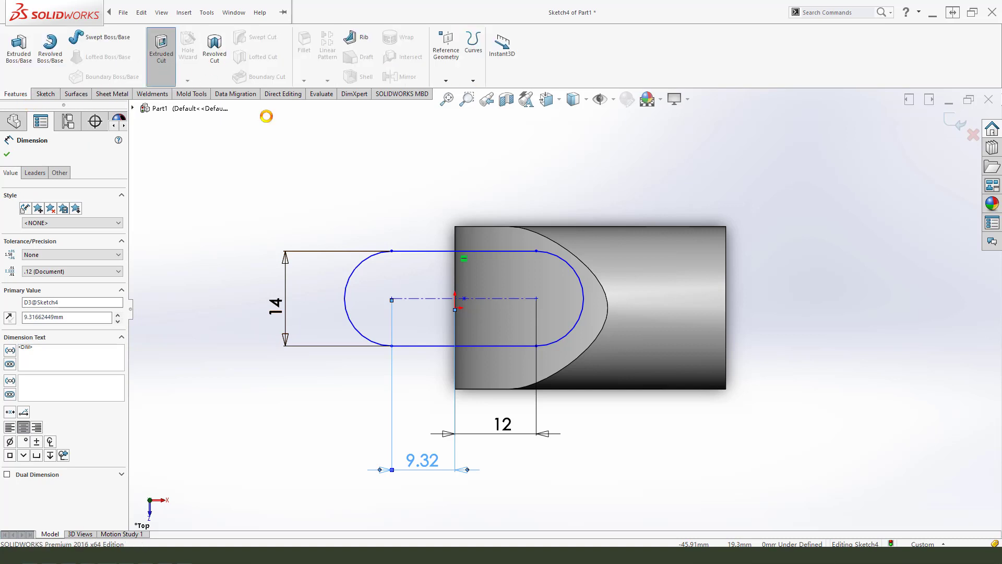
scroll(463, 360, "down", 3)
scroll(480, 378, "up", 5)
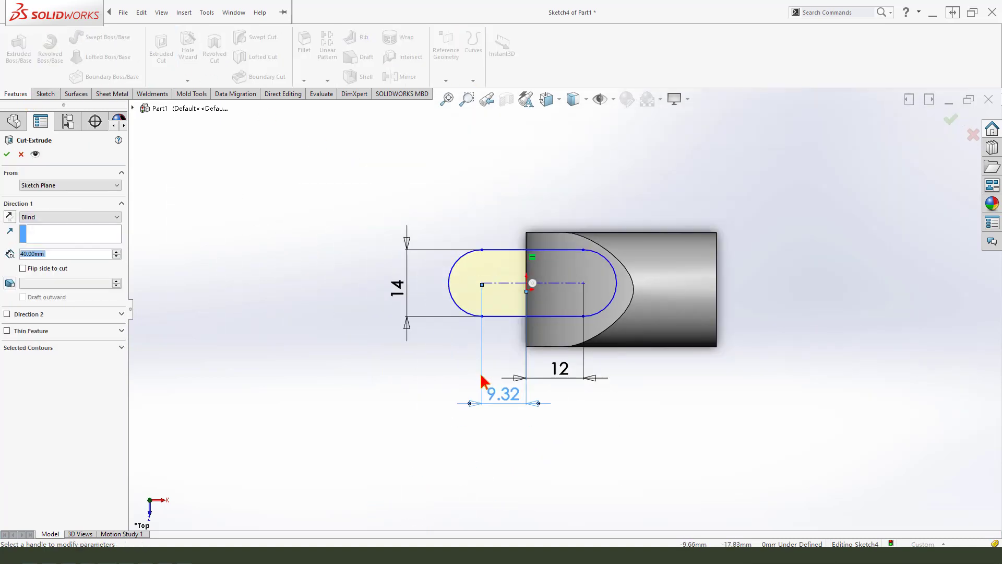
middle_click_drag(626, 391, 628, 308)
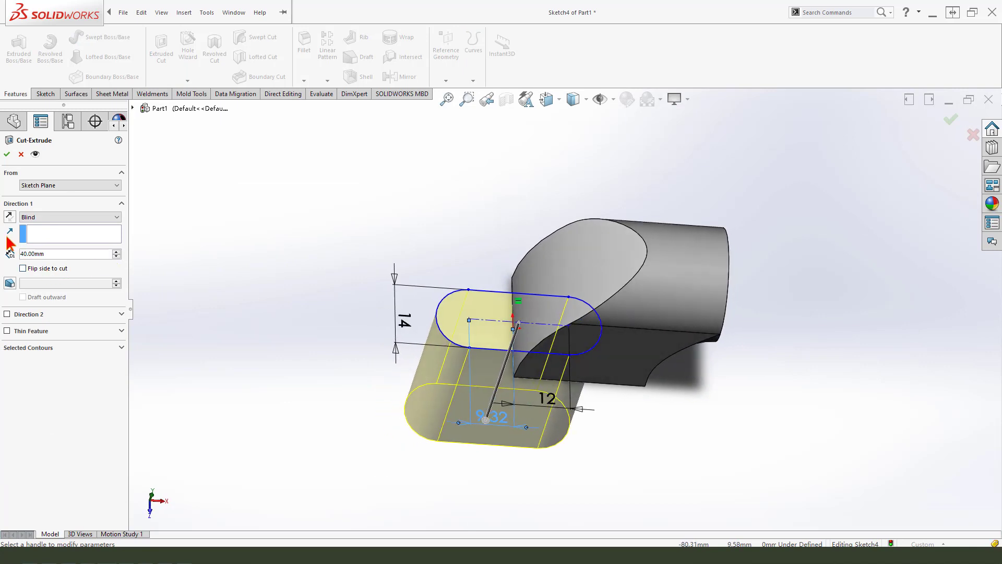
left_click(10, 218)
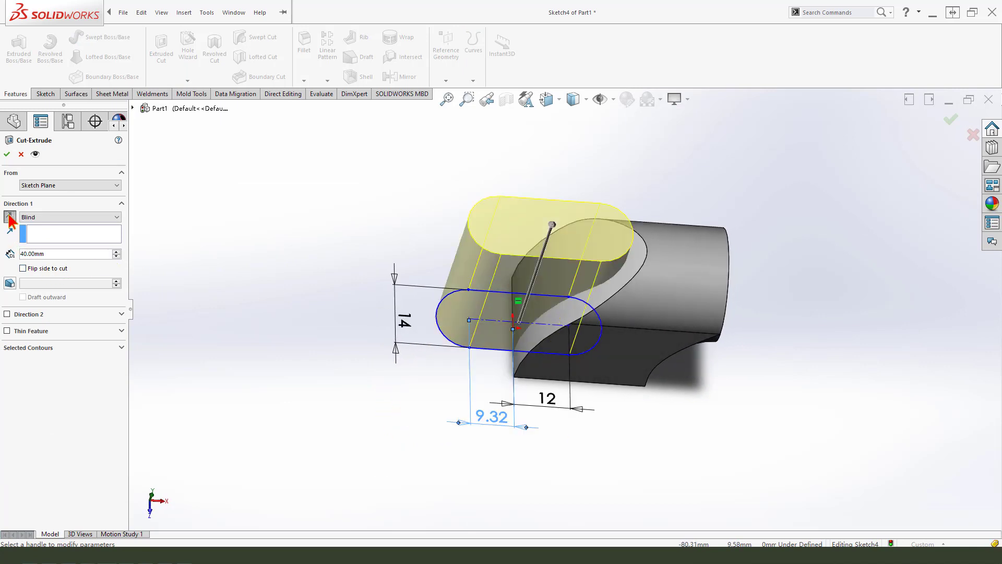
middle_click_drag(615, 309, 627, 283)
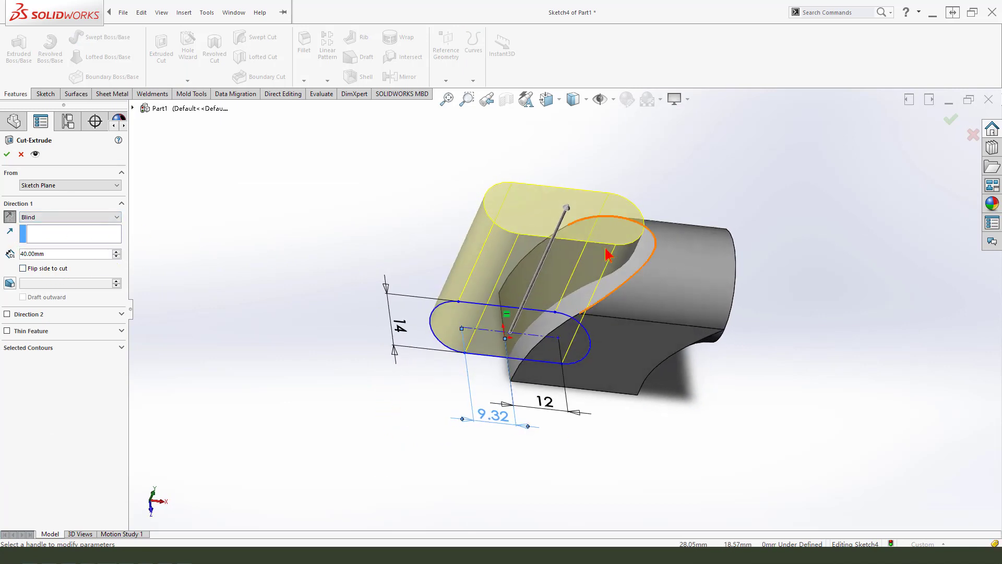
left_click(569, 210)
left_click(579, 185)
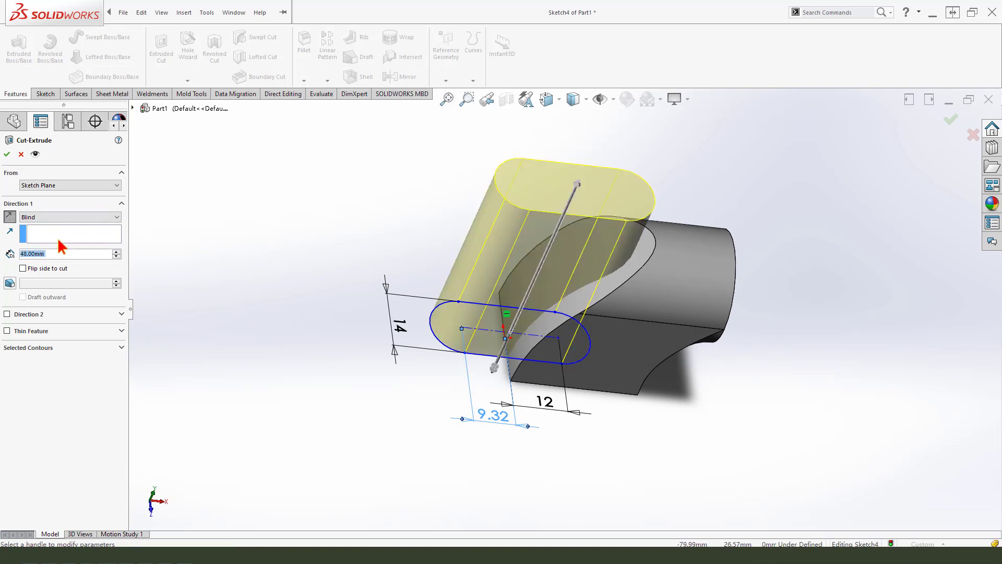
Start the slot cut from a 6 mm offset above the sketch plane and create it
left_click(53, 188)
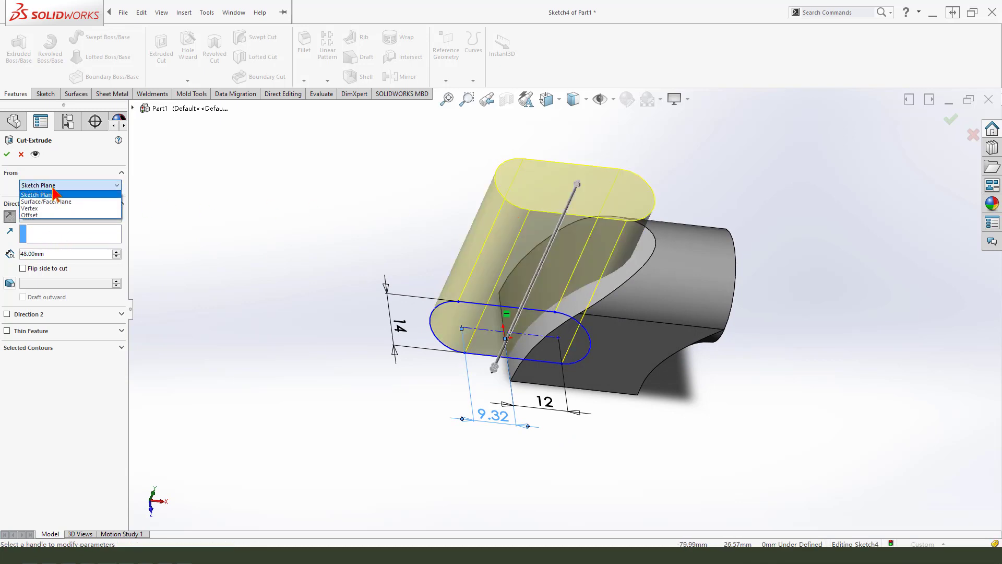
left_click(33, 215)
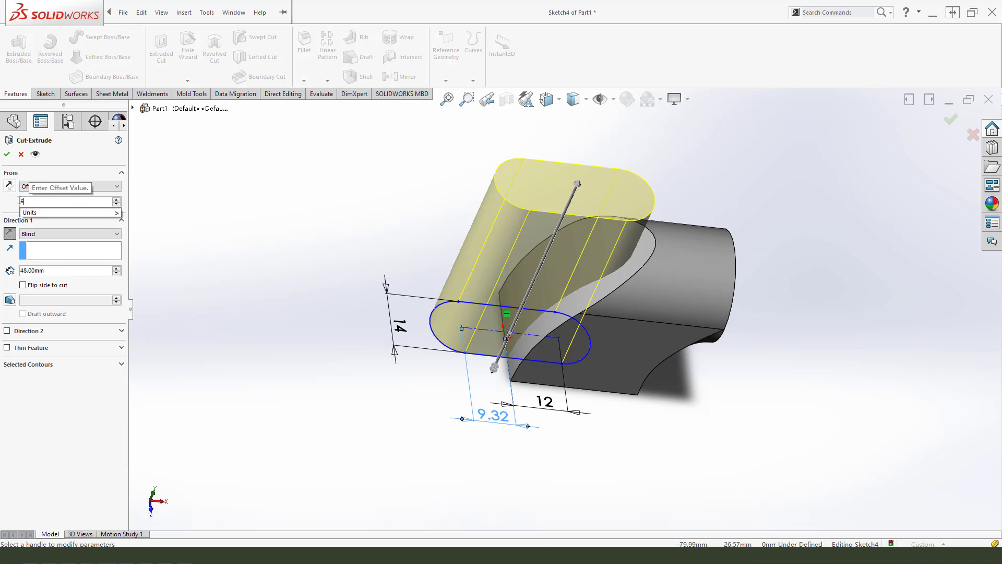
type("6")
key("Return")
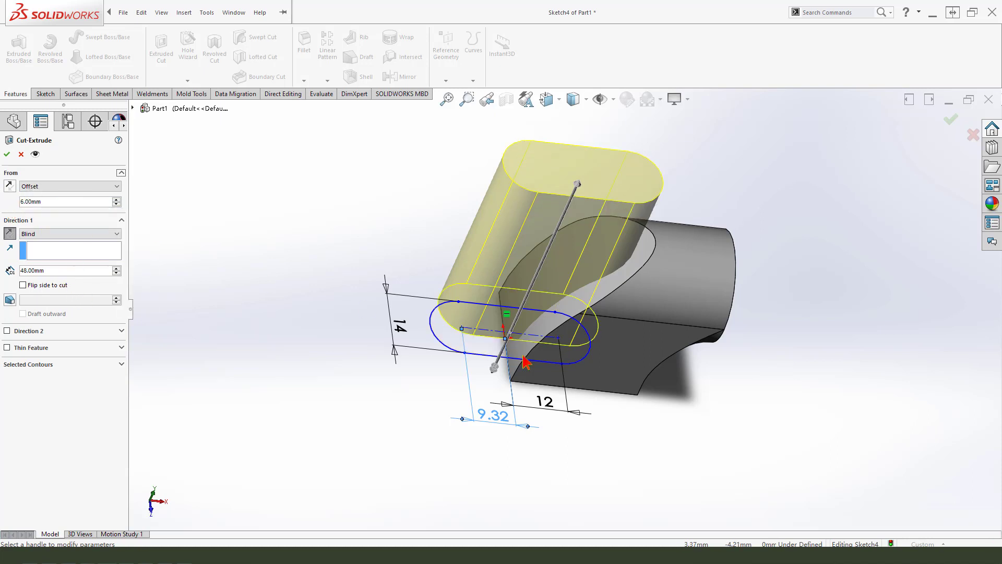
left_click(7, 154)
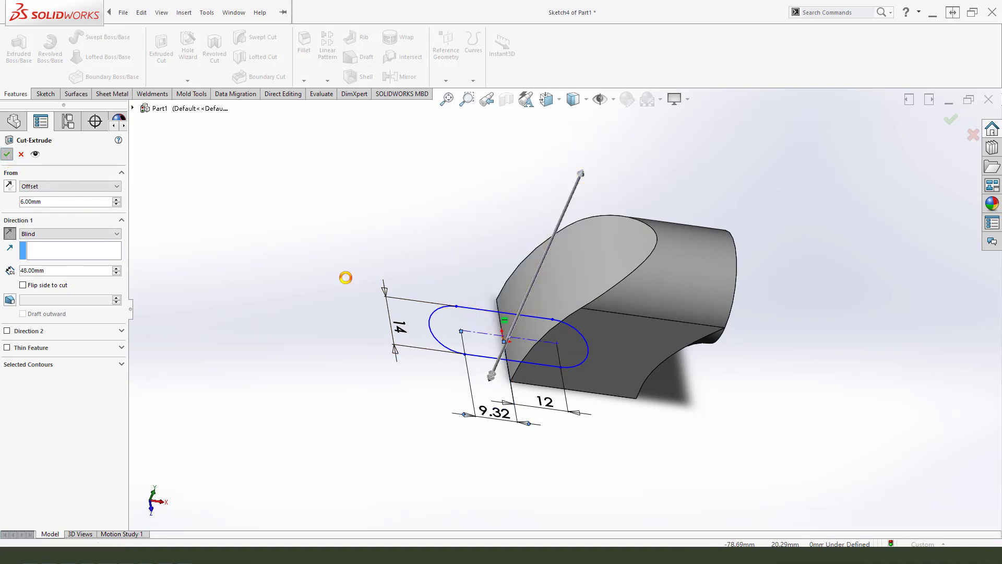
Start a sketch on the pocket's flat floor and draw a circle about 7 mm in diameter, centred on the pocket's rounded end
middle_click_drag(597, 352, 786, 387)
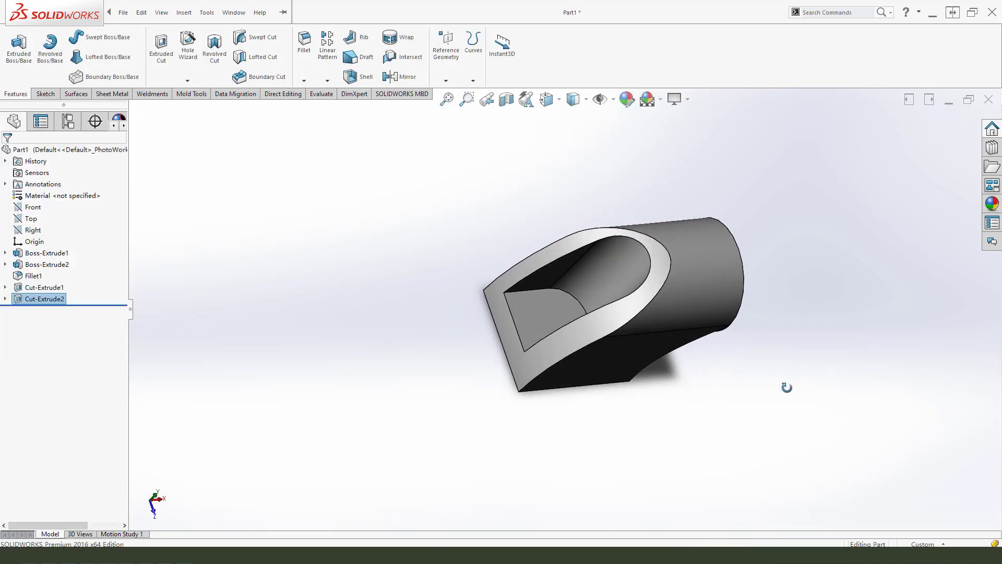
left_click(559, 309)
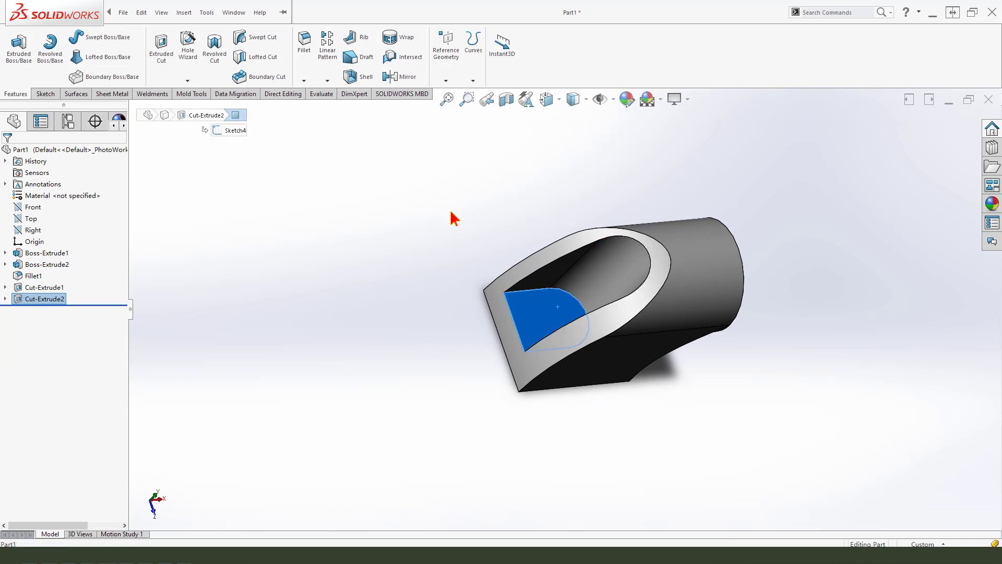
right_click(553, 306)
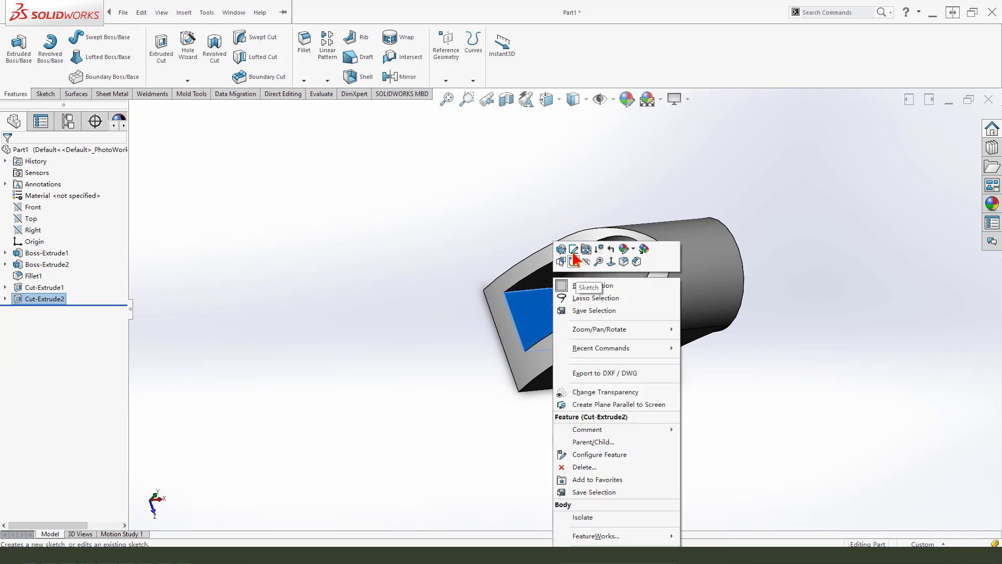
left_click(573, 262)
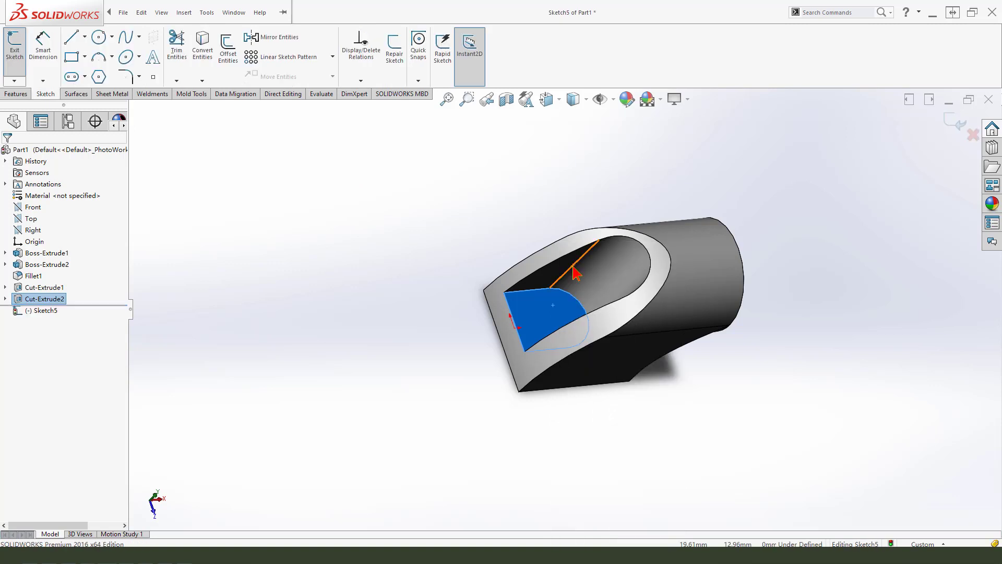
left_click(101, 42)
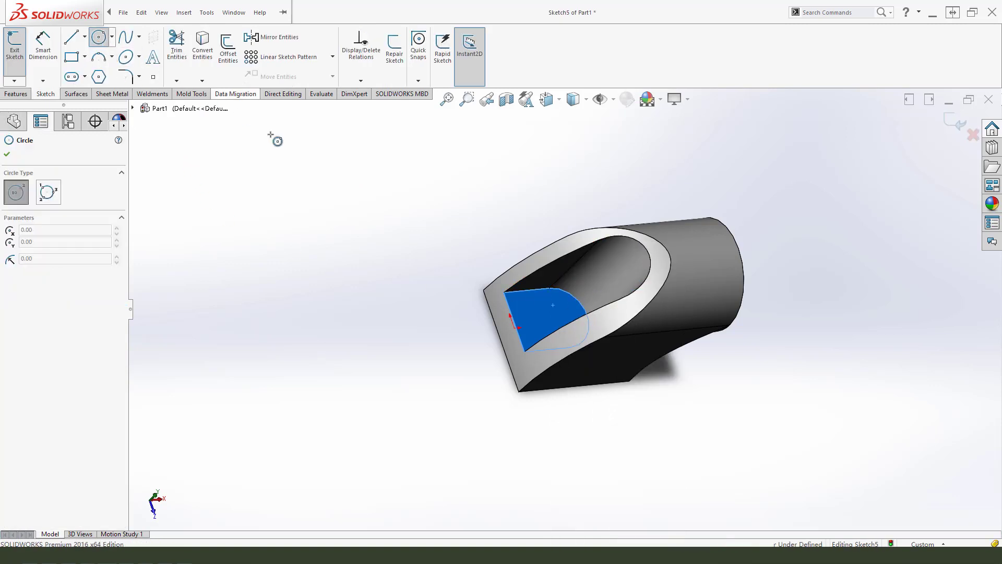
left_click(559, 318)
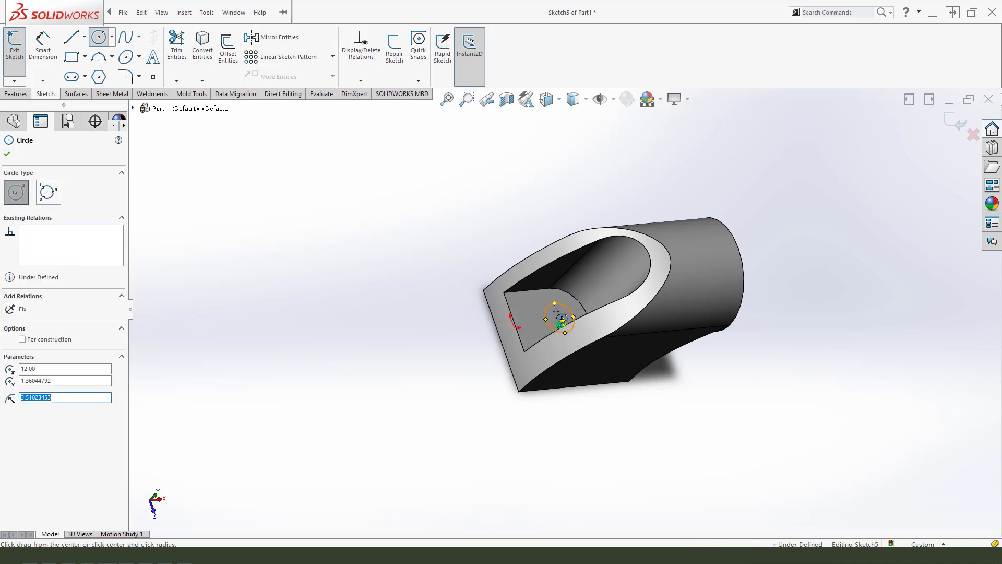
left_click(565, 332)
Dimension the diameter of the circle on the pocket floor and set it to 6.6 mm
left_click(43, 44)
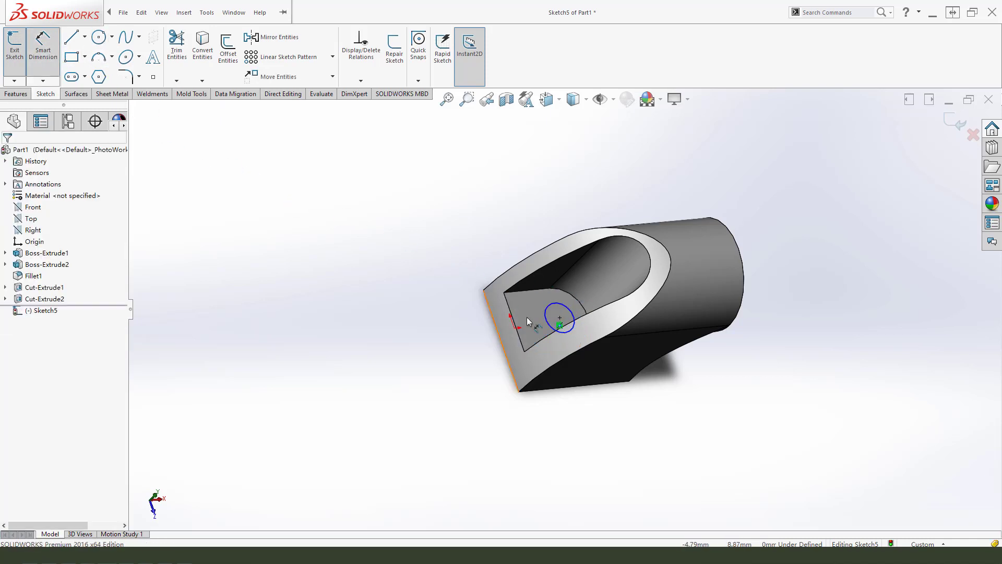
left_click(547, 317)
left_click(457, 362)
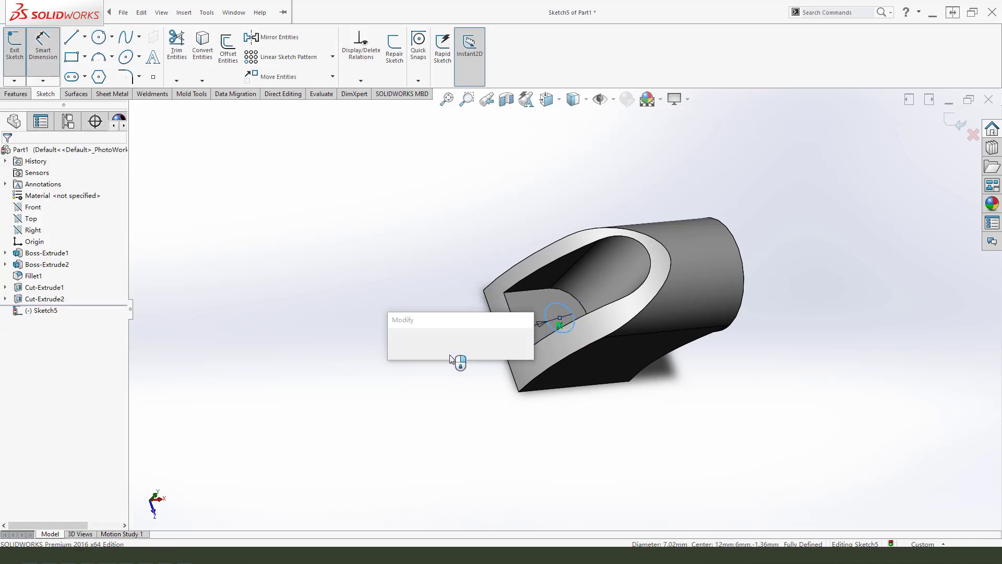
type("7.5")
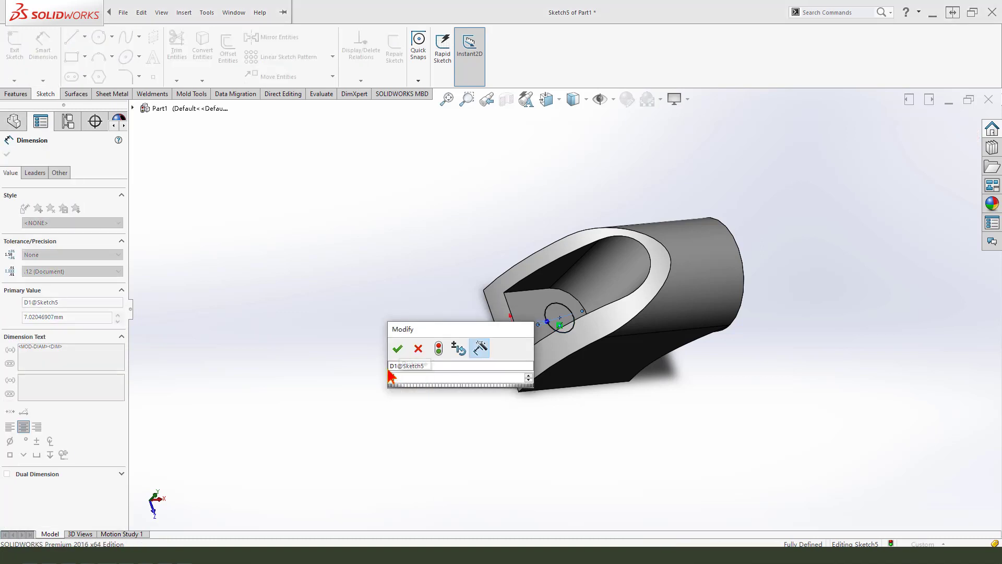
left_click(398, 348)
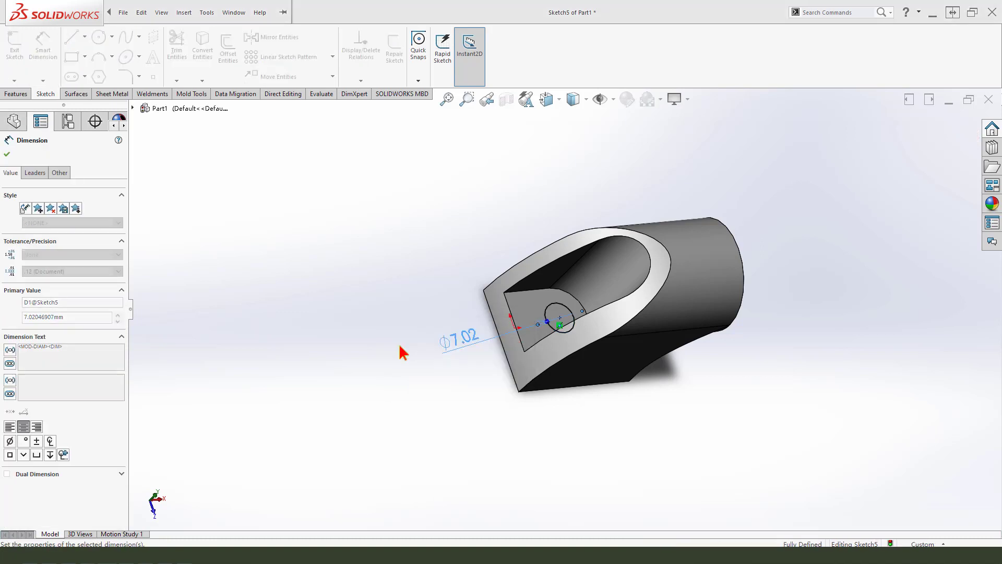
Create an extruded cut from the 6.6 mm circle, starting at the sketch plane with a blind depth of 48 mm
left_click(18, 94)
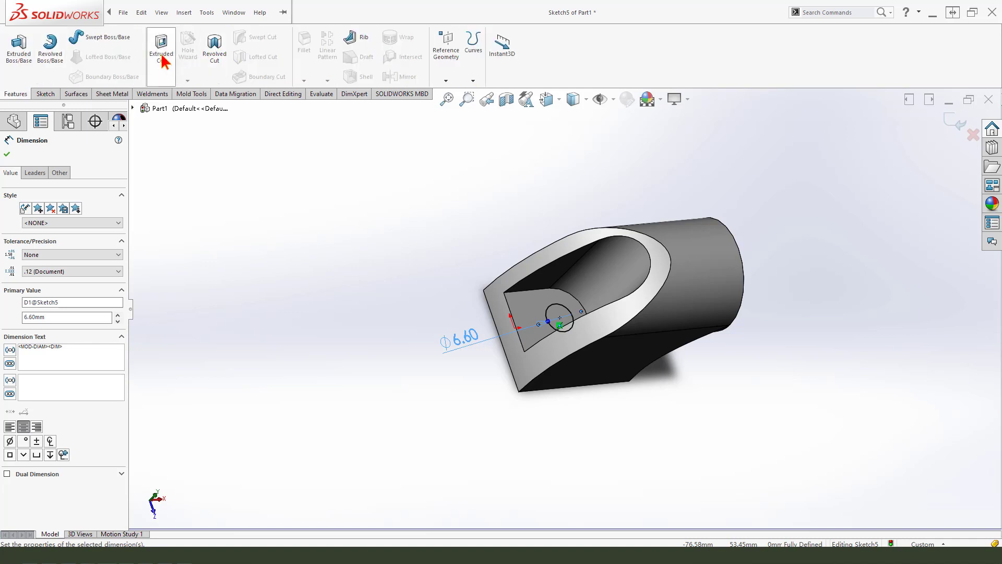
left_click(162, 57)
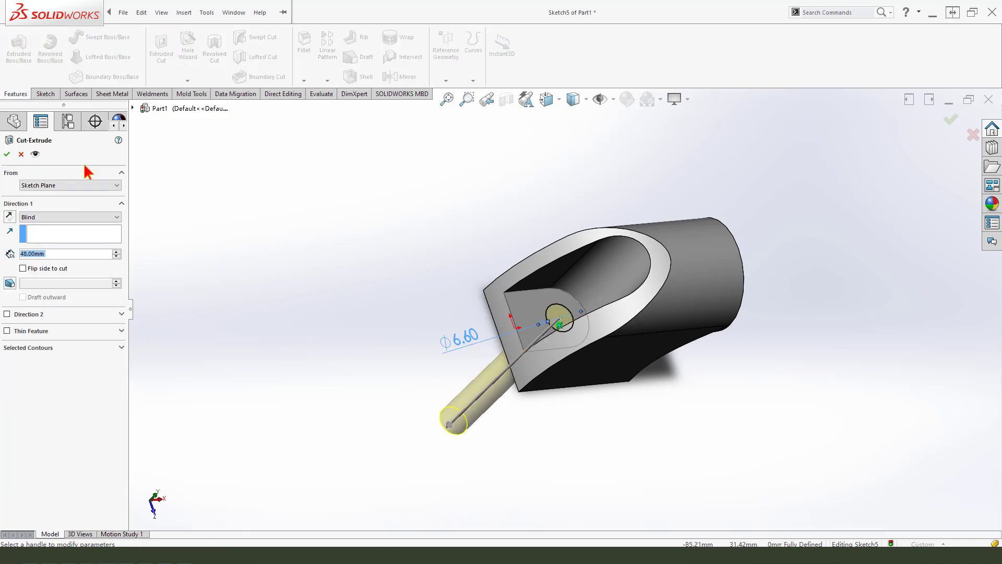
left_click(7, 153)
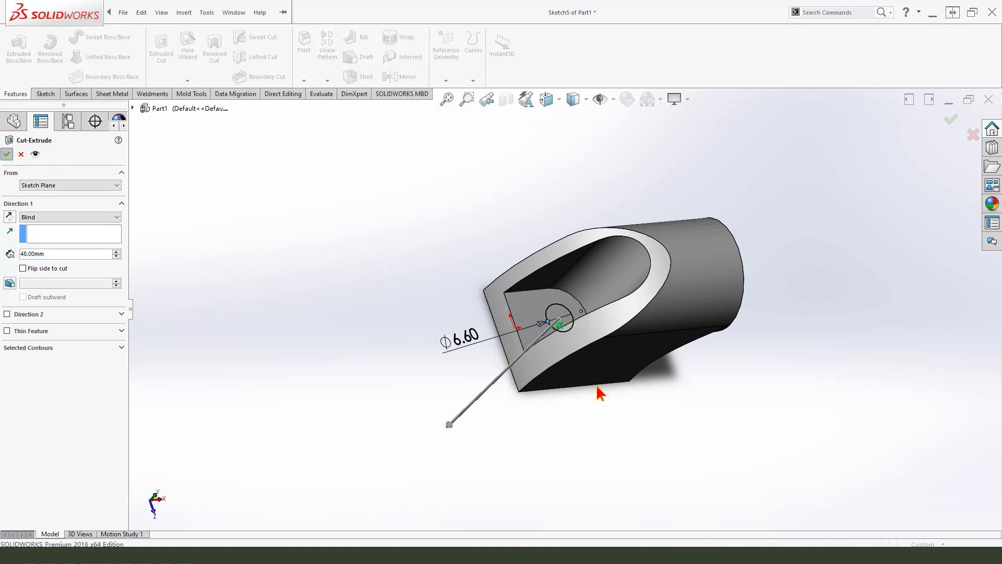
Start a sketch on the cylinder's flat end face and orient the view normal to it
middle_click_drag(616, 407, 528, 342)
middle_click_drag(761, 399, 599, 319, "ctrl")
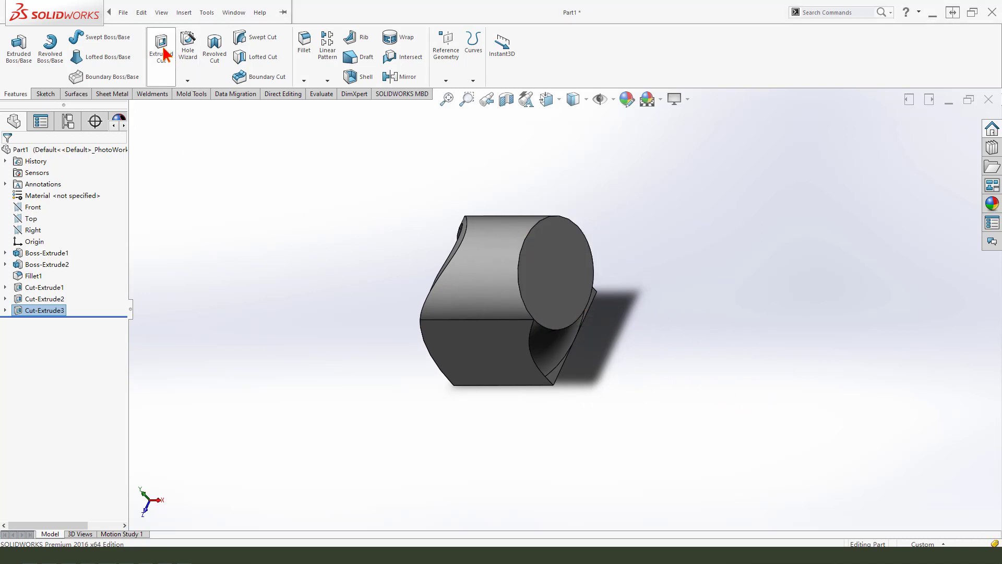
left_click(47, 95)
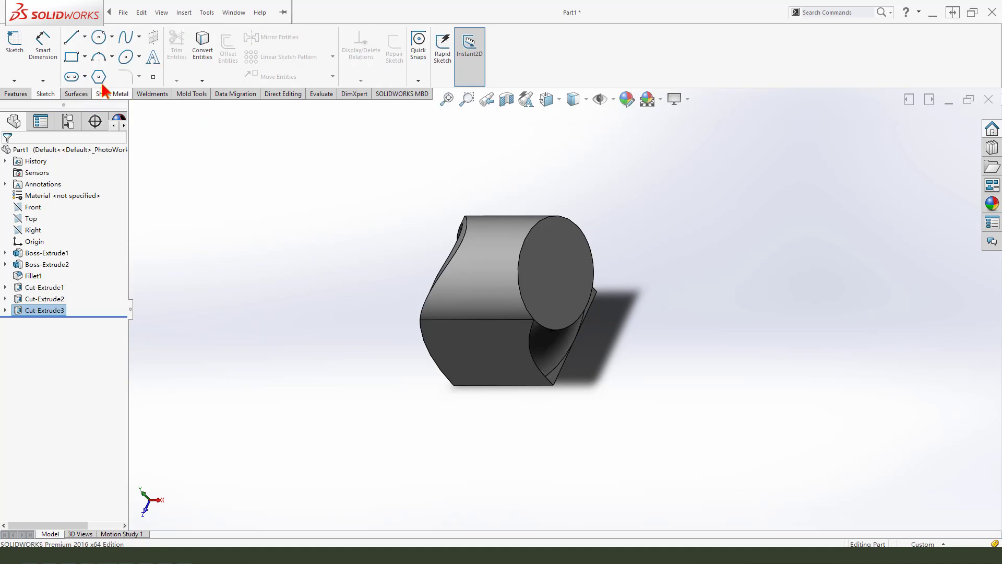
left_click(550, 271)
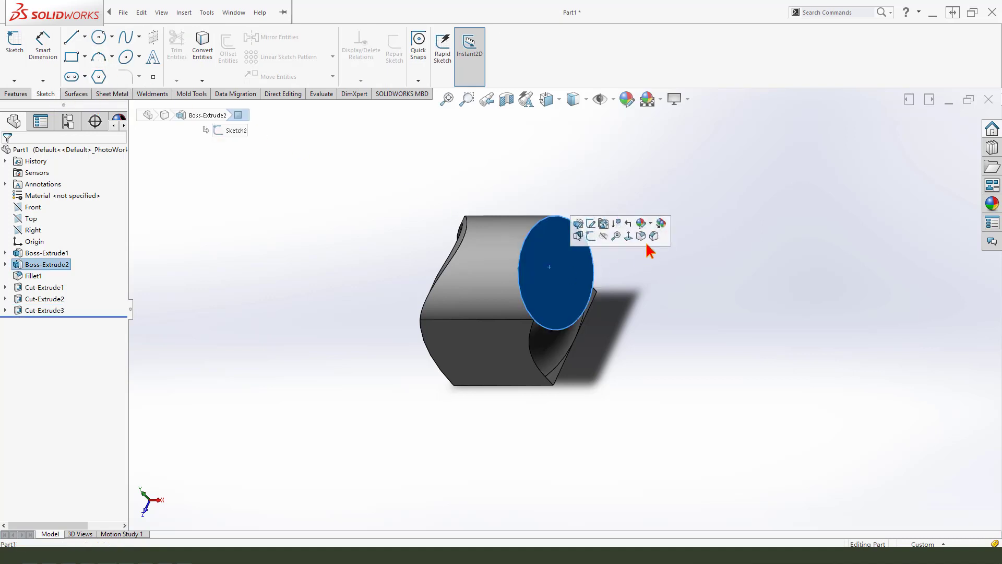
left_click(591, 237)
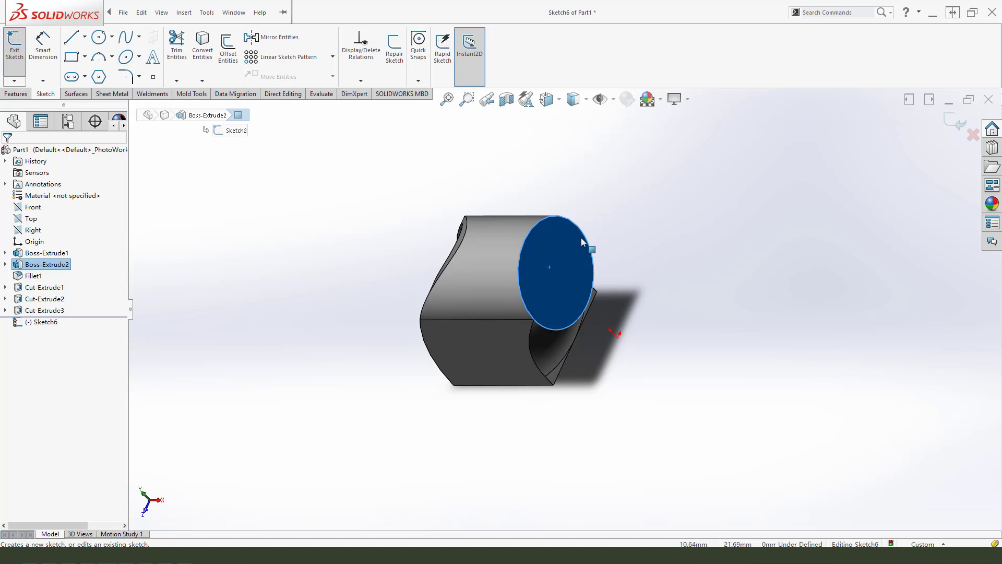
right_click(584, 242)
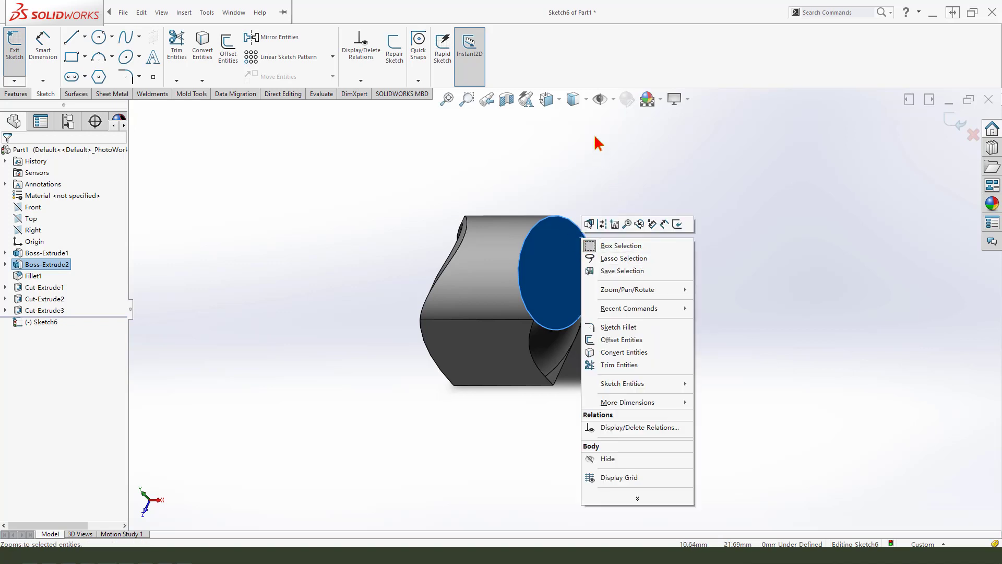
left_click(559, 99)
left_click(587, 100)
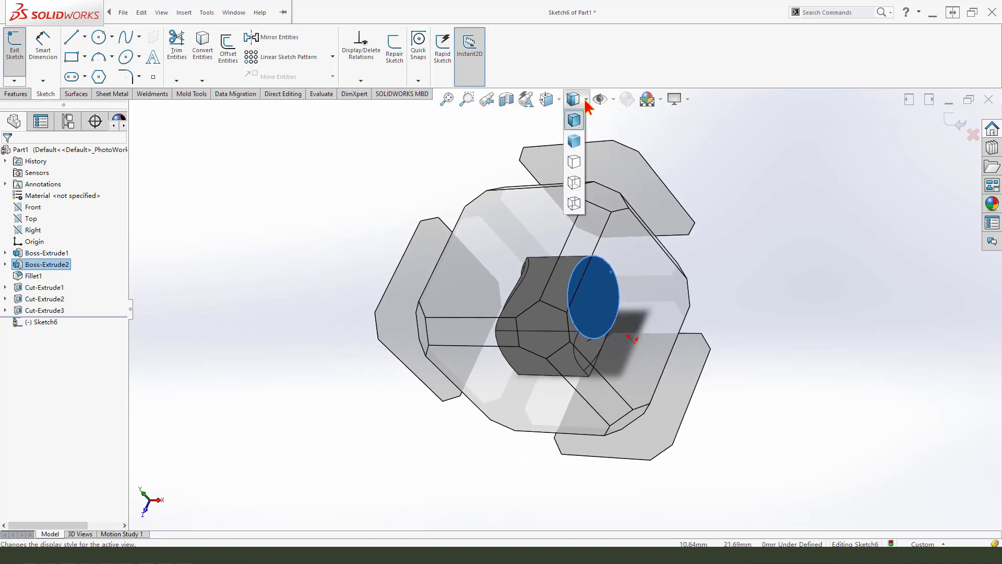
left_click(585, 104)
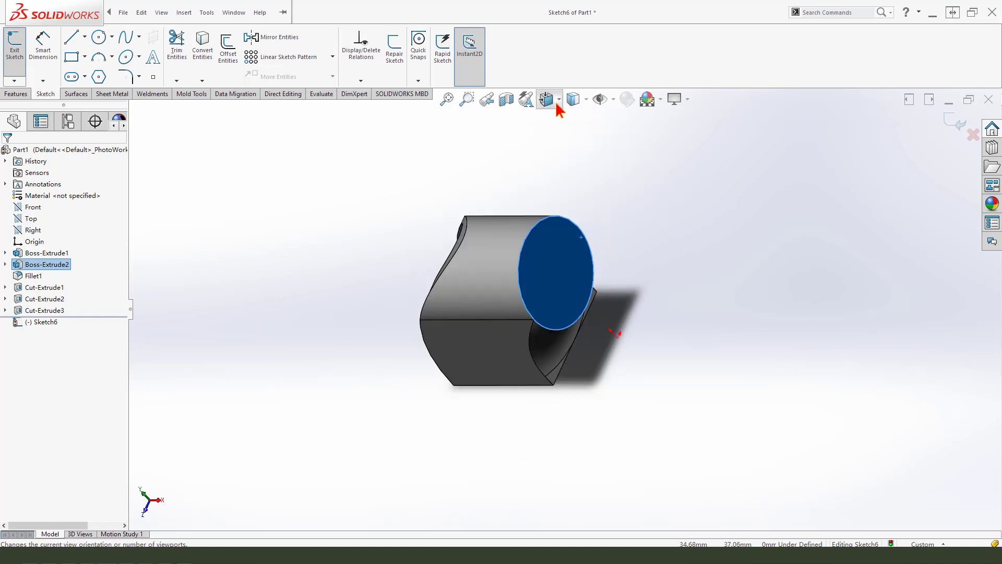
left_click(561, 103)
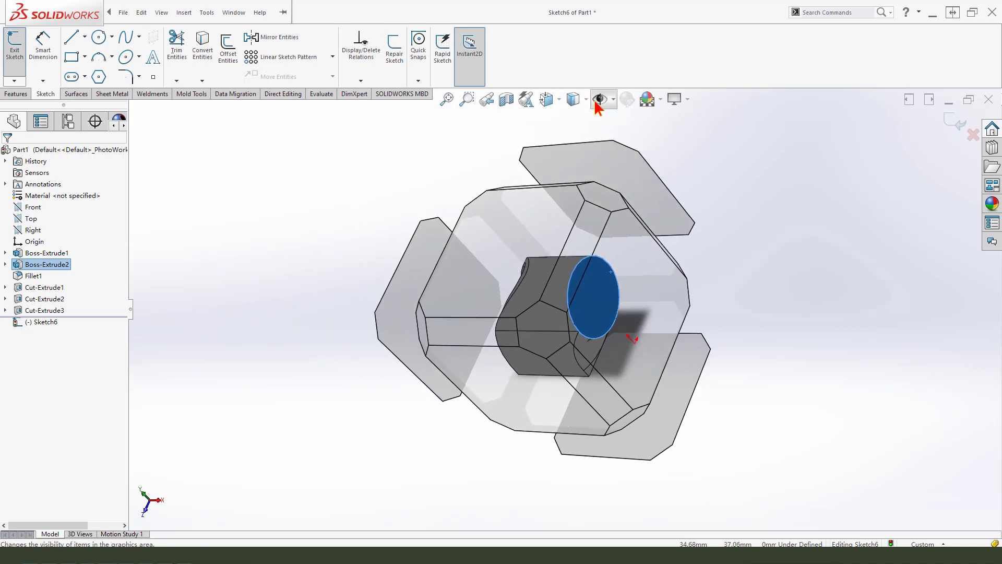
mouse_move(604, 103)
mouse_move(558, 103)
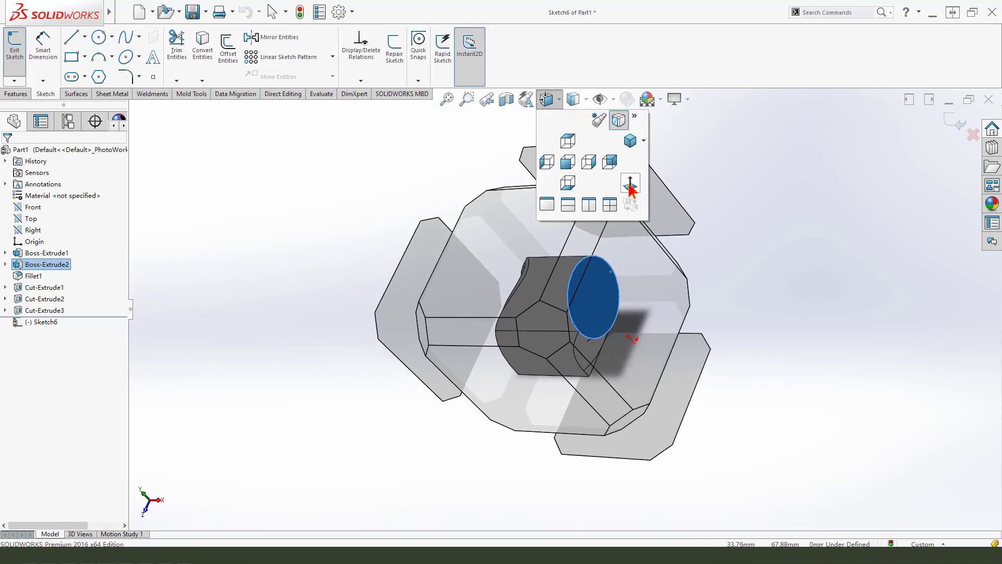
left_click(629, 185)
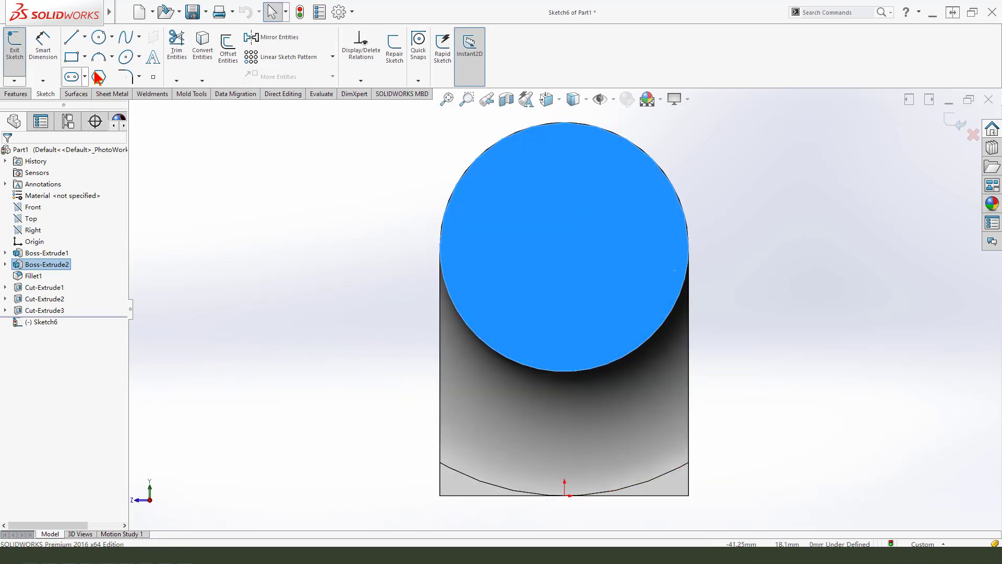
Draw a circle at the centre of the cylinder's end face and dimension its diameter to 18 mm
left_click(99, 37)
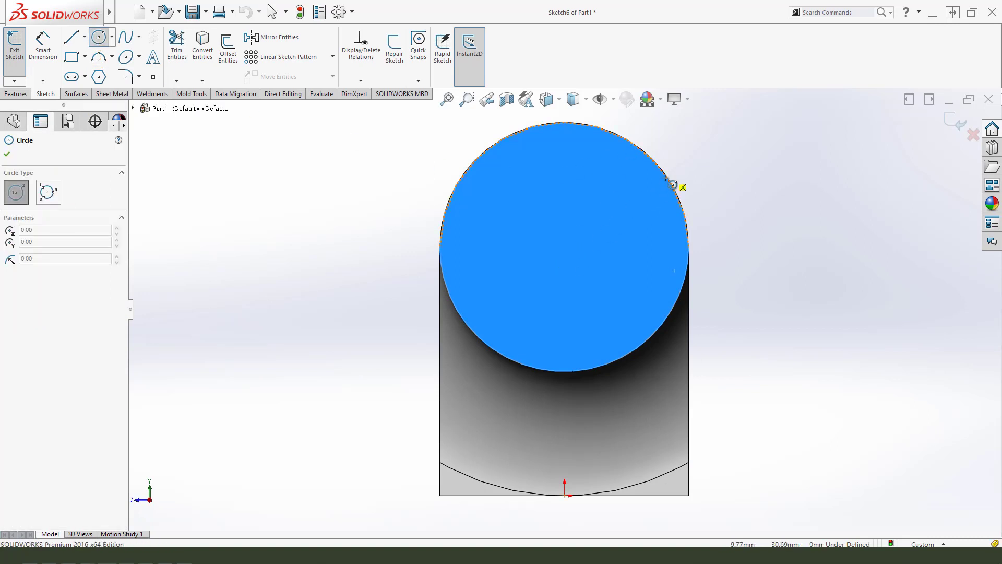
left_click(564, 247)
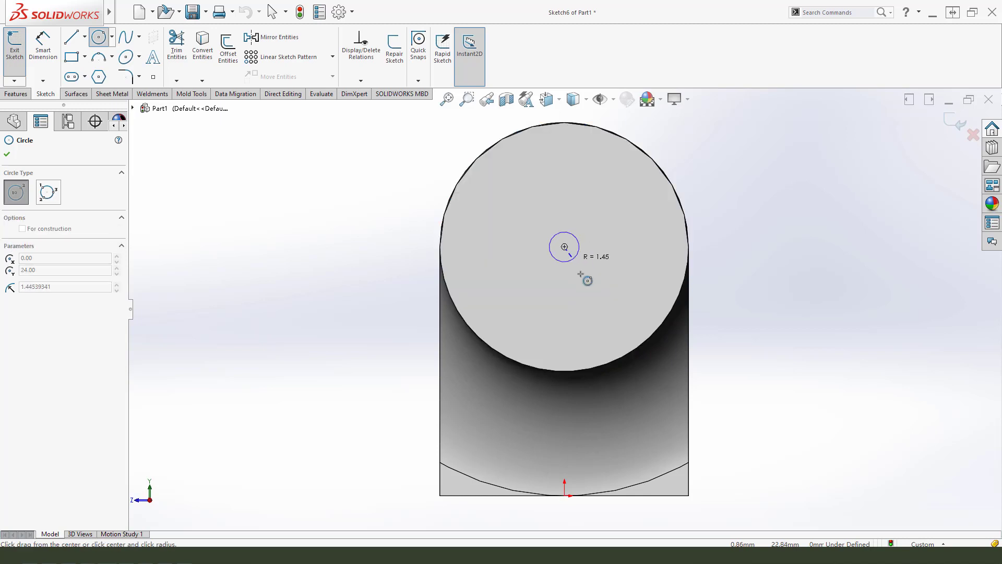
left_click(601, 302)
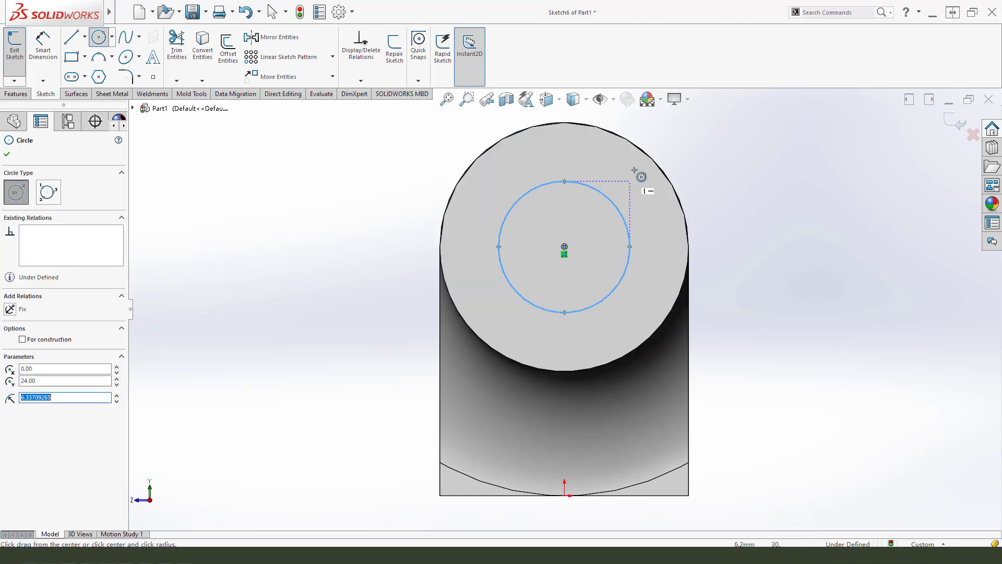
left_click(43, 45)
left_click(597, 190)
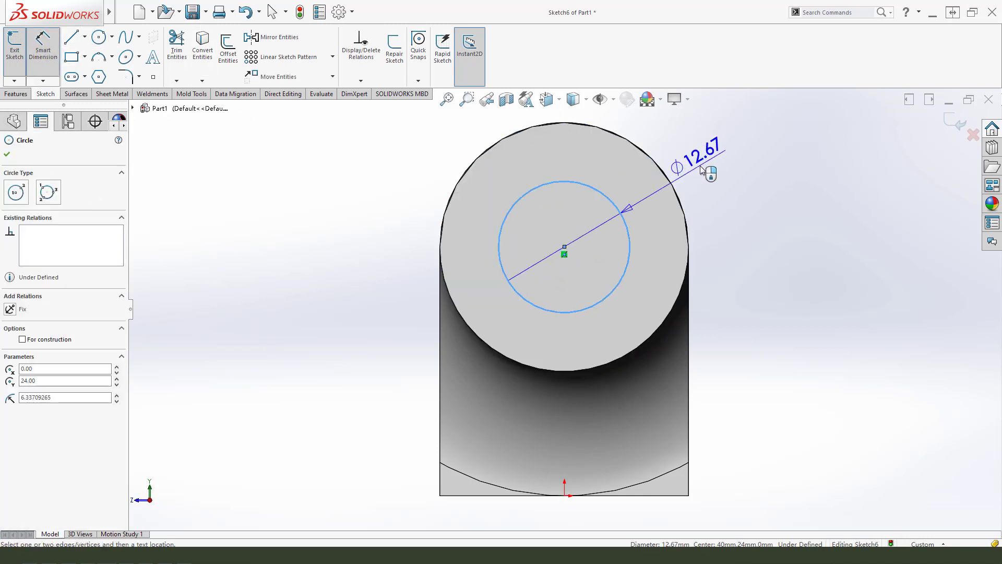
left_click(710, 156)
type("18")
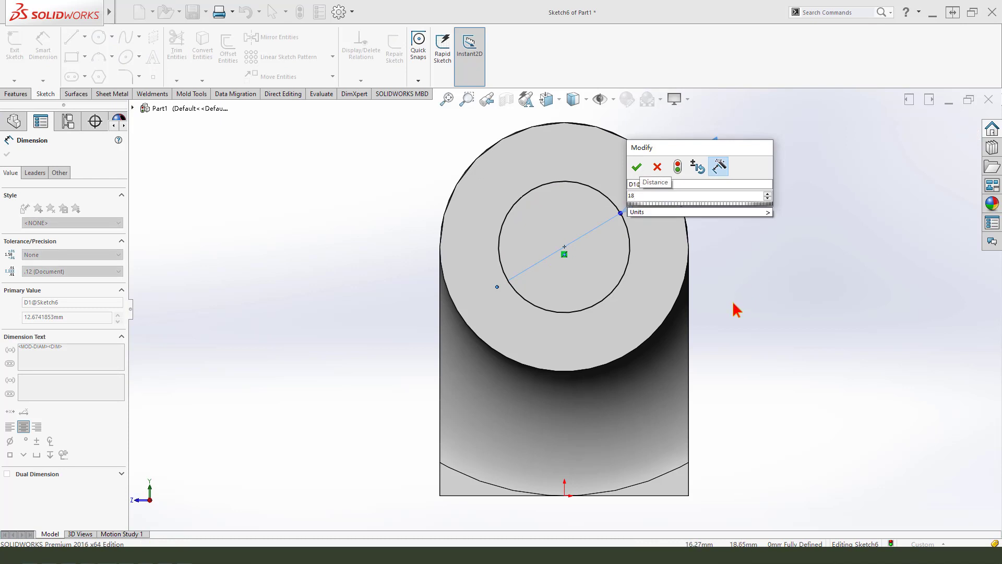
key("Return")
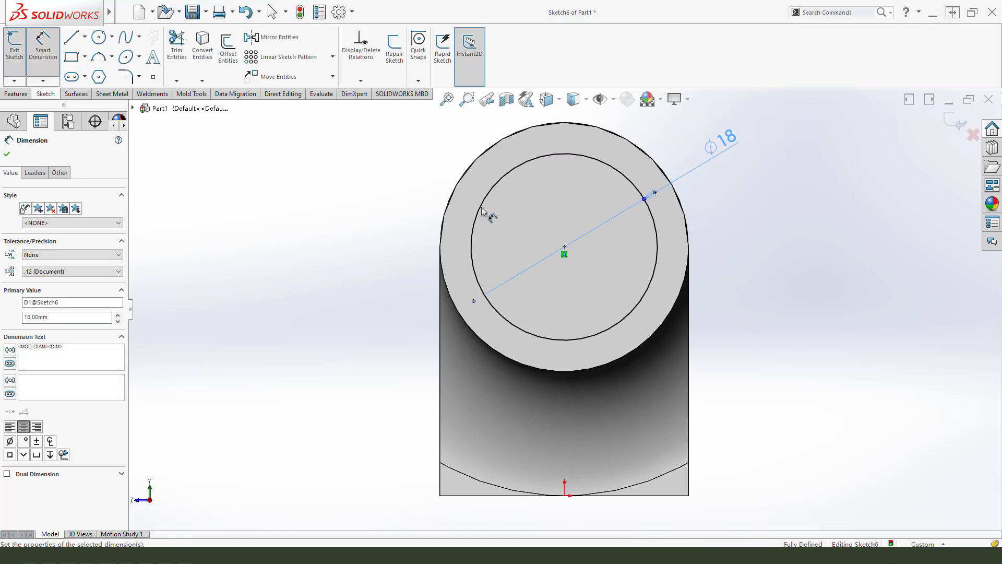
Cut the 18 mm circle into the cylinder's end with a blind extruded cut 10 mm deep
left_click(20, 92)
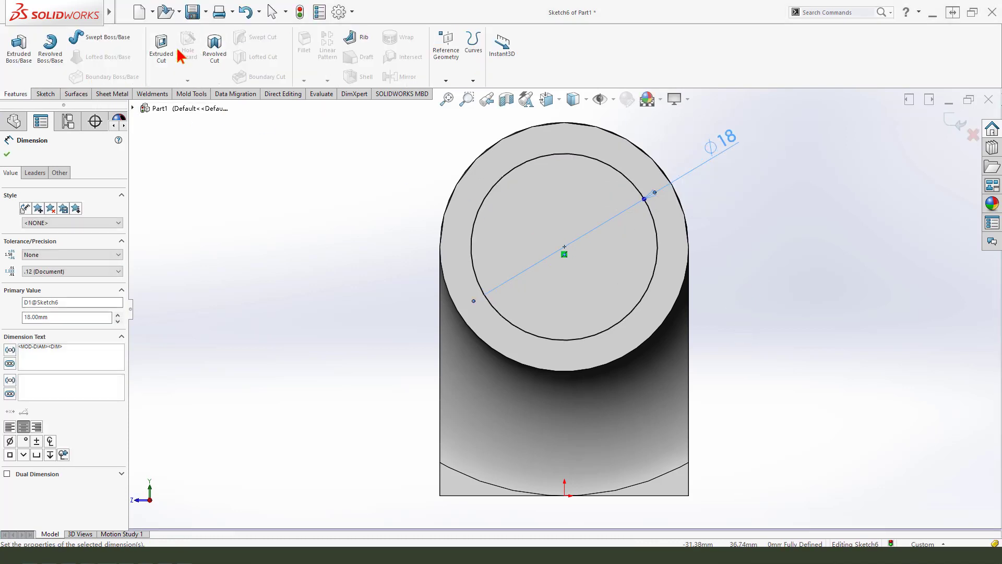
left_click(161, 49)
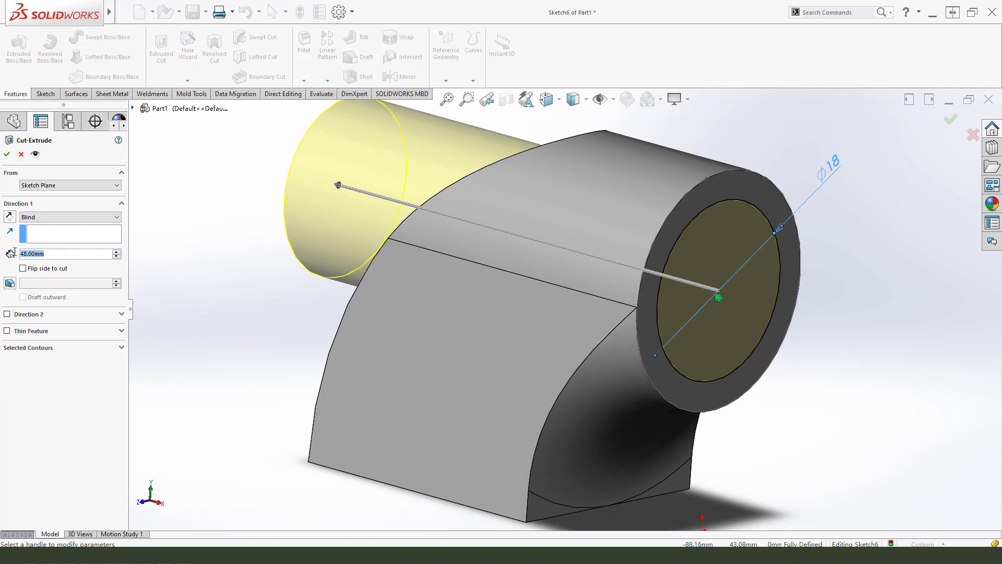
type("10")
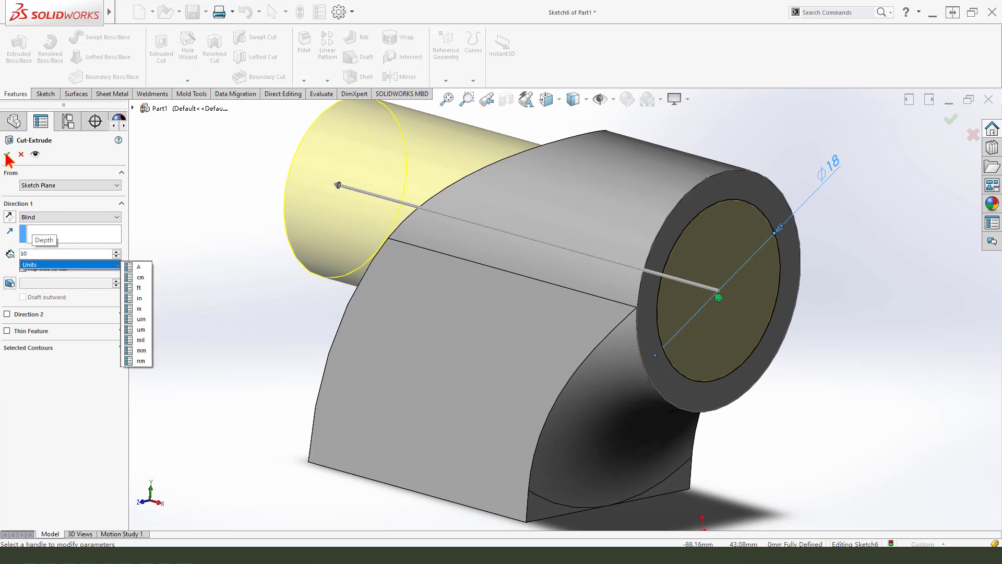
key("Return")
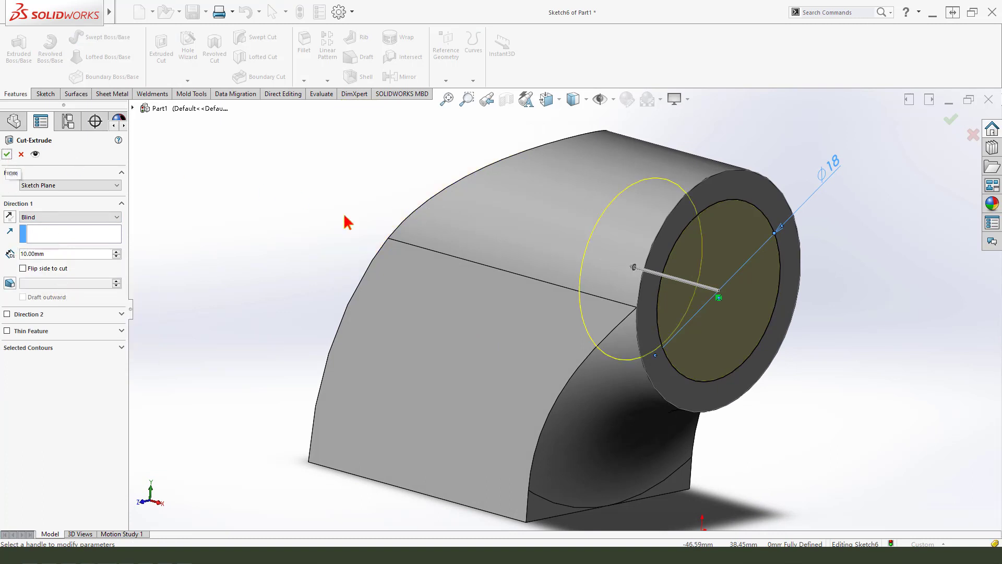
left_click(7, 154)
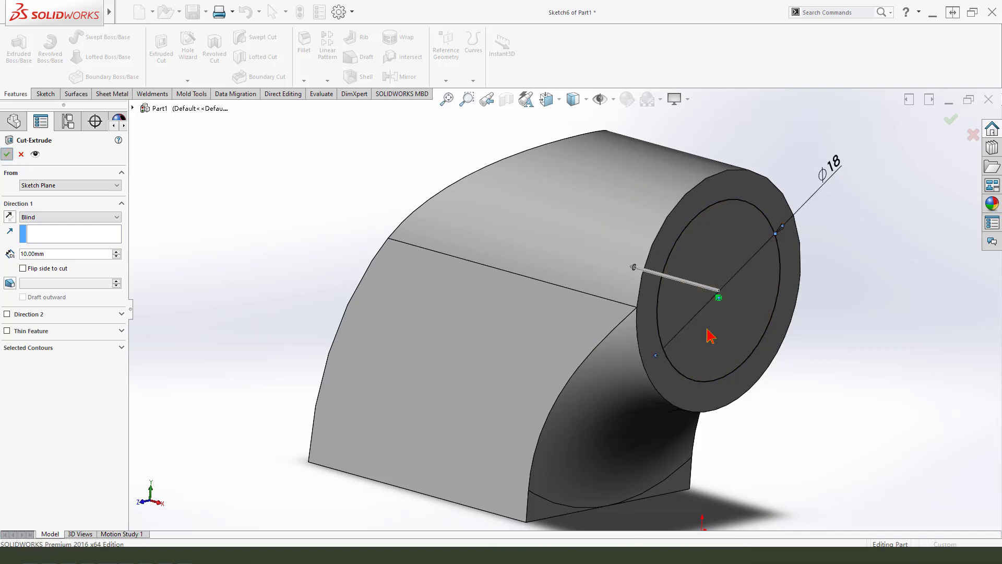
Start a sketch on the floor of the 18 mm recess and draw a concentric circle about 8.2 mm in diameter
middle_click_drag(603, 309, 726, 319)
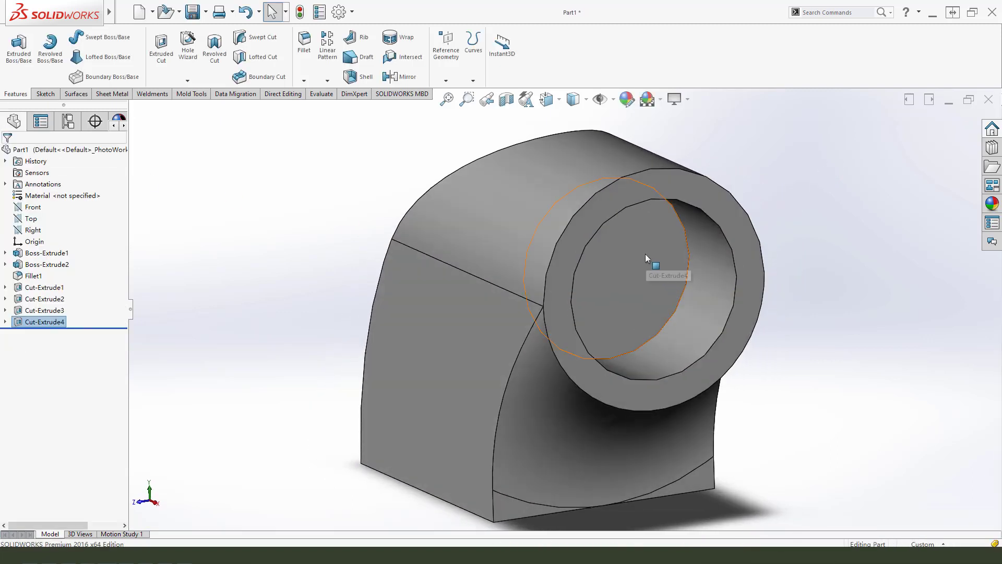
left_click(654, 265)
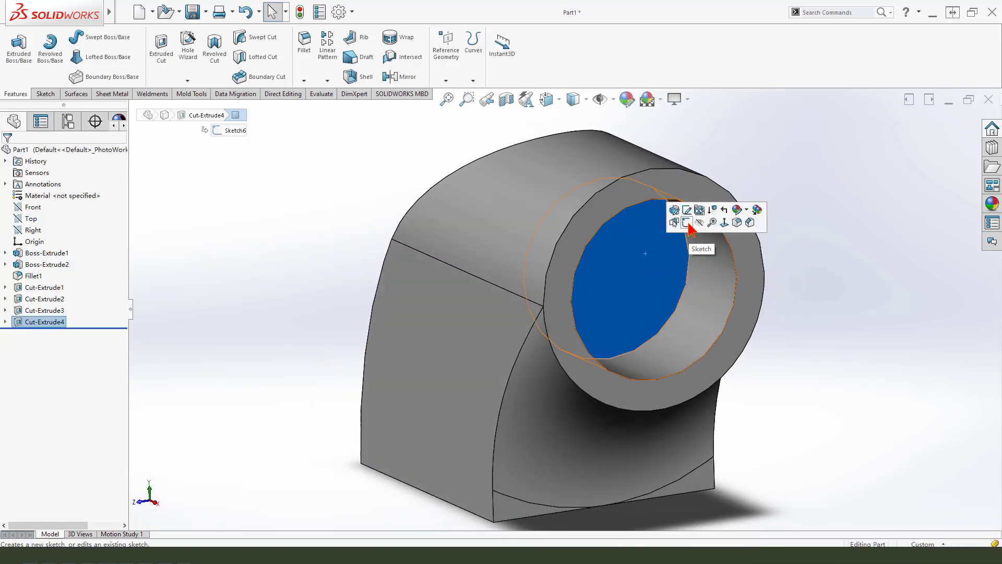
left_click(687, 223)
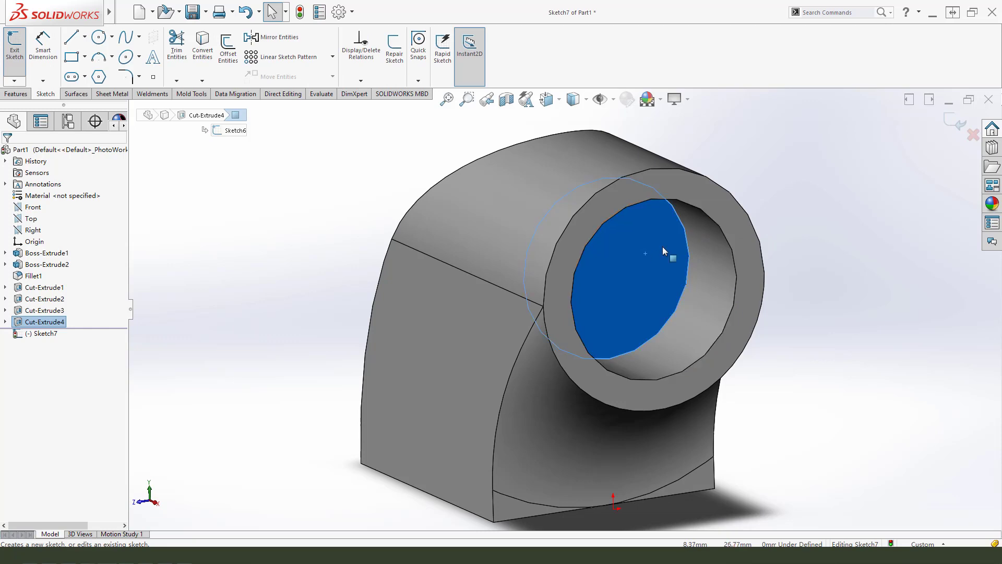
left_click(559, 101)
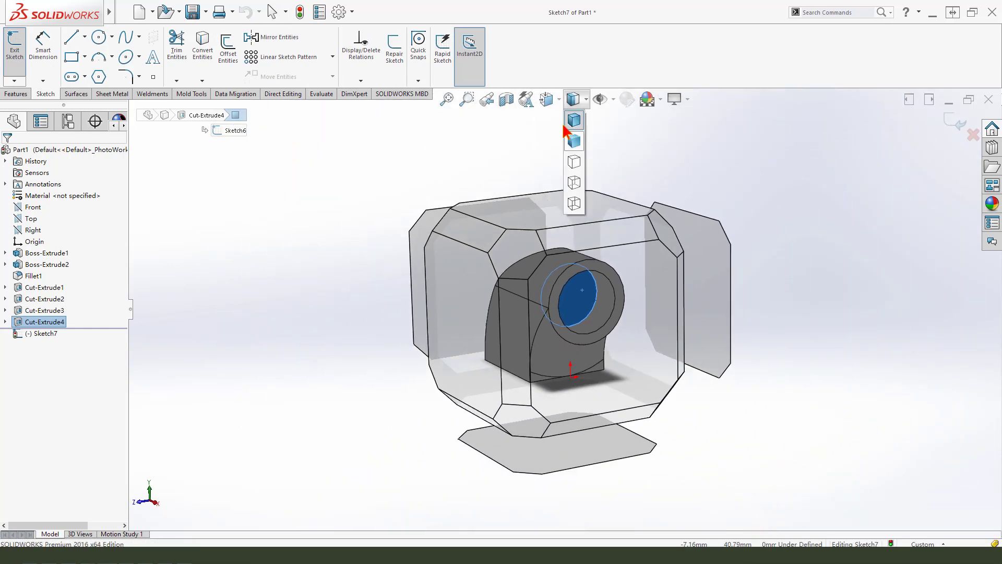
left_click(630, 183)
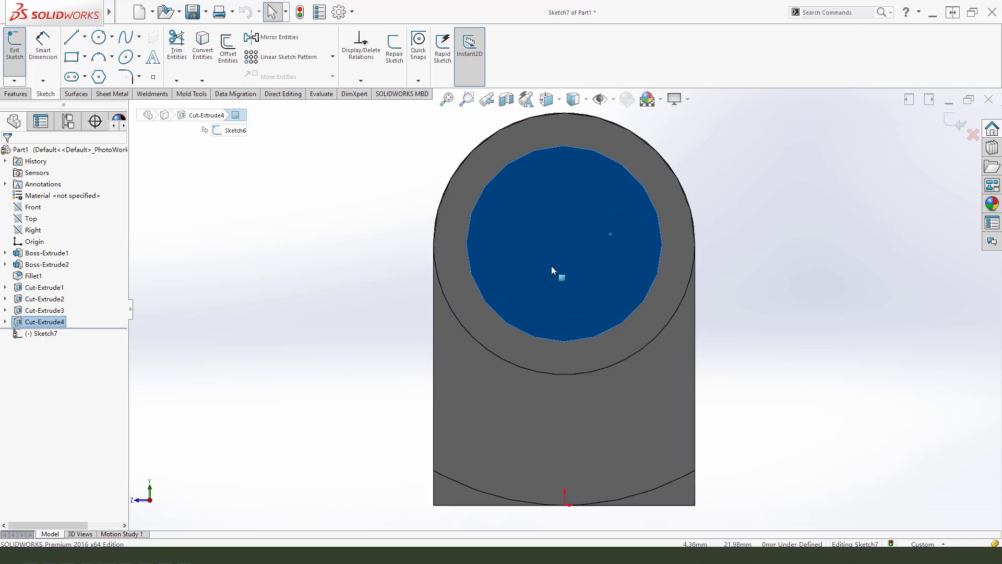
left_click(99, 38)
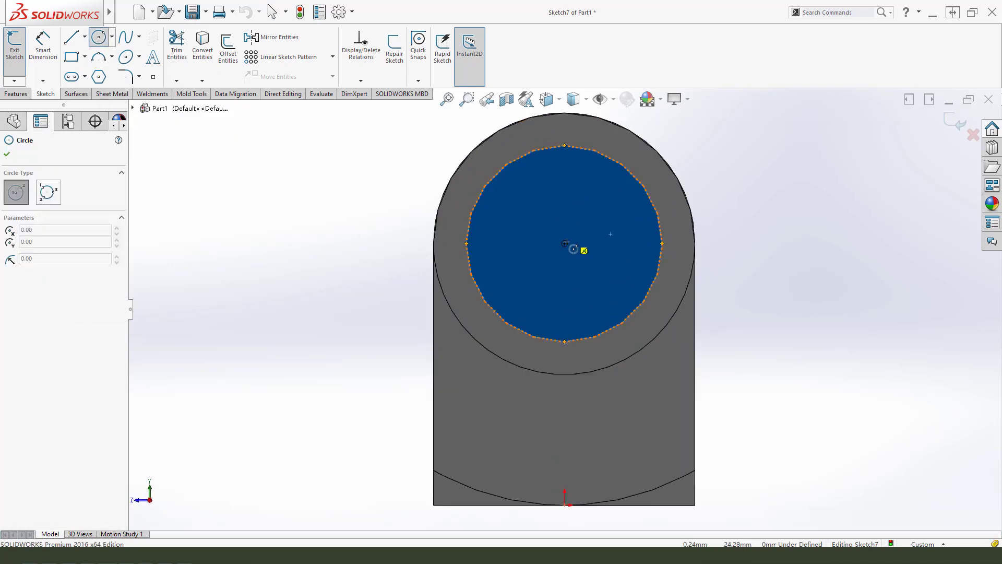
left_click(564, 243)
left_click(593, 277)
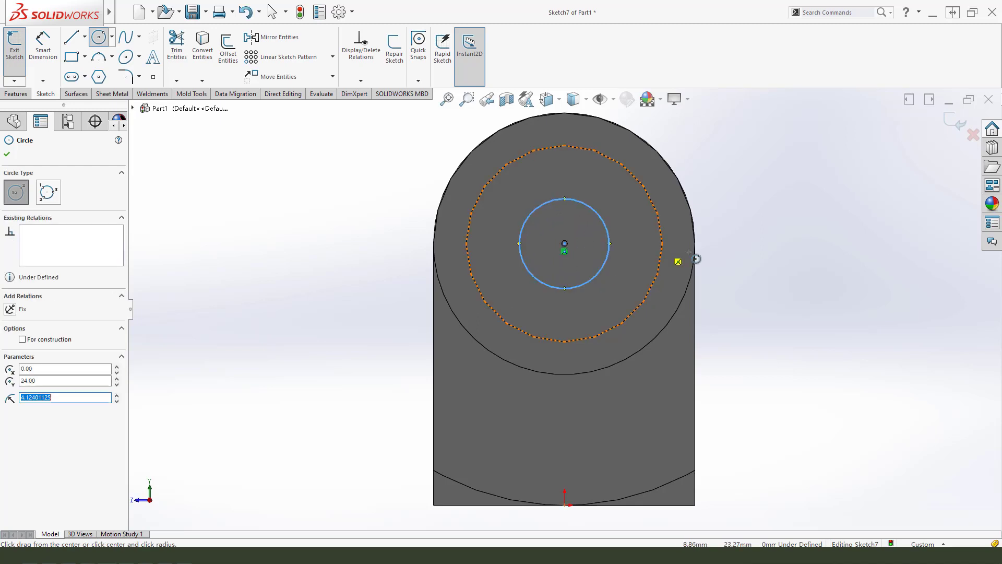
Dimension the concentric circle on the recess floor to a diameter of 6.6 mm
left_click(43, 44)
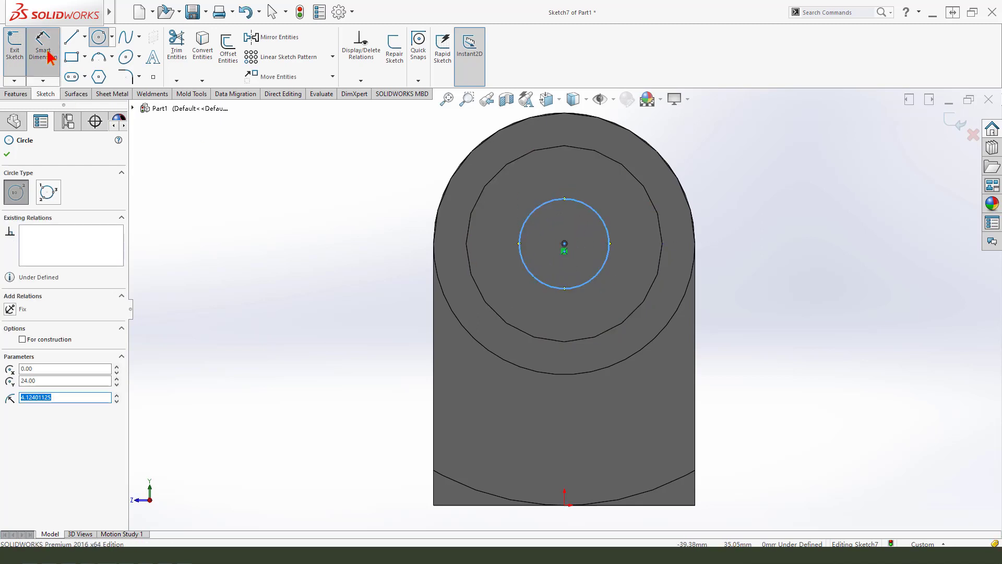
left_click(569, 200)
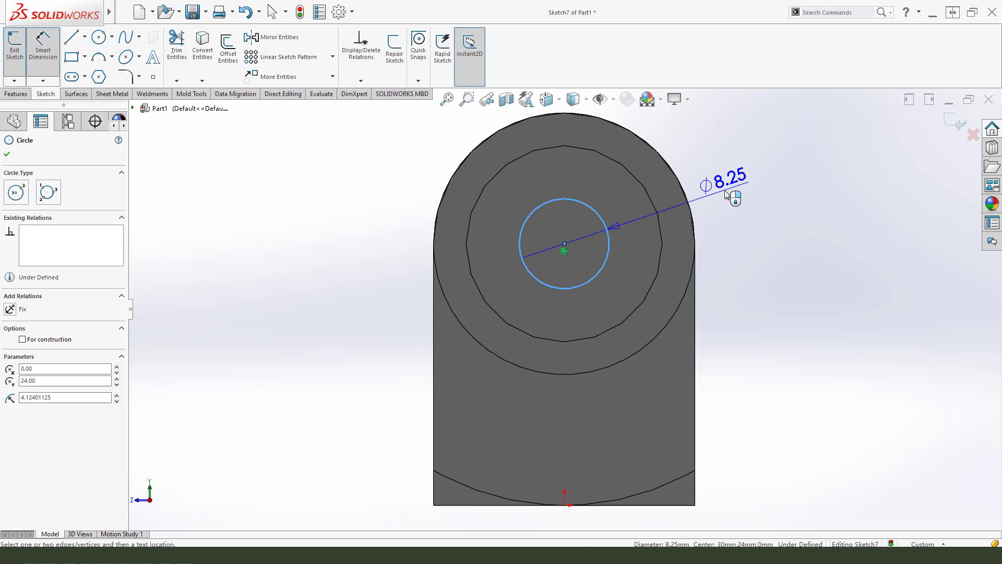
left_click(724, 190)
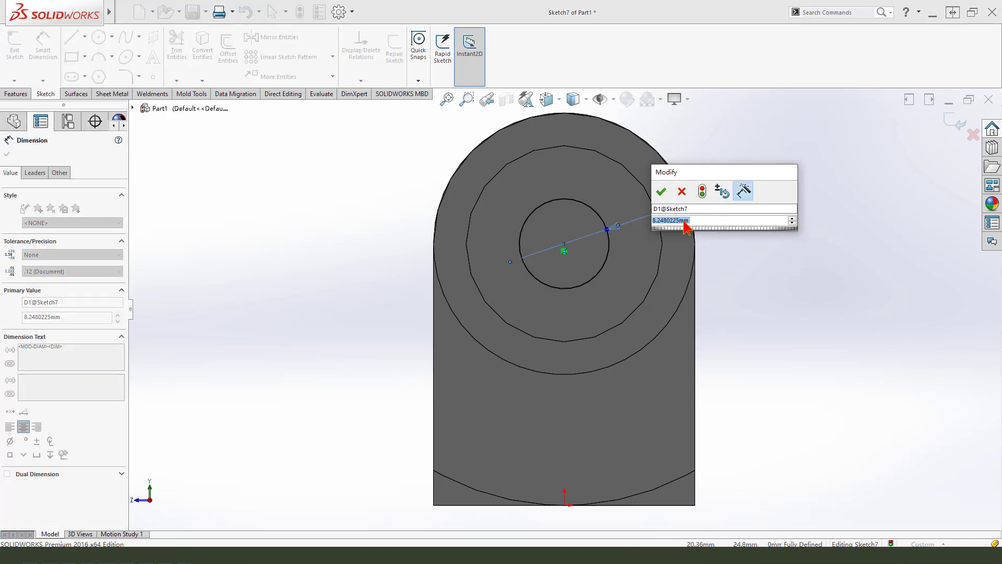
left_click(661, 191)
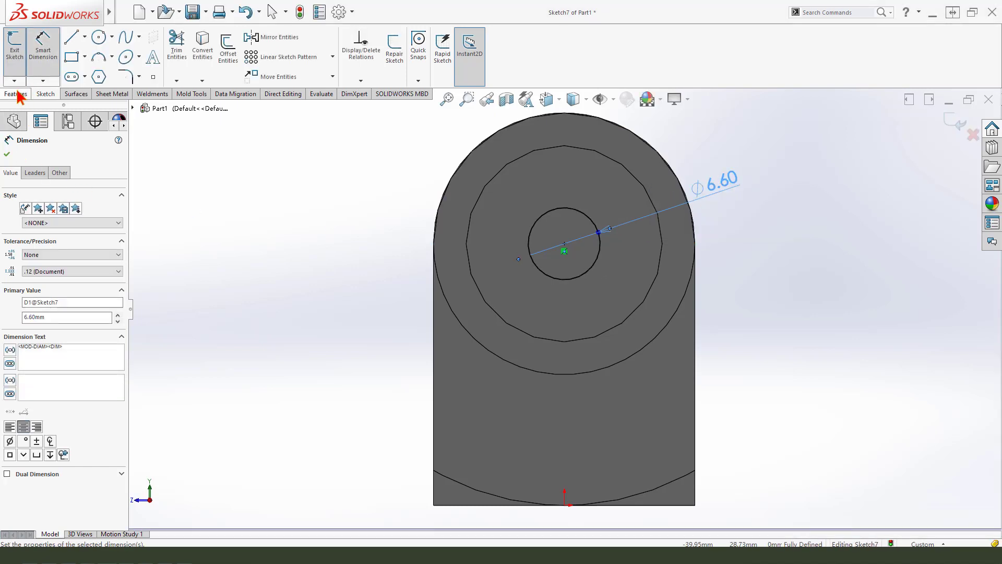
Cut the 6.6 mm circle through the whole part with a Through All extruded cut
left_click(16, 93)
left_click(161, 49)
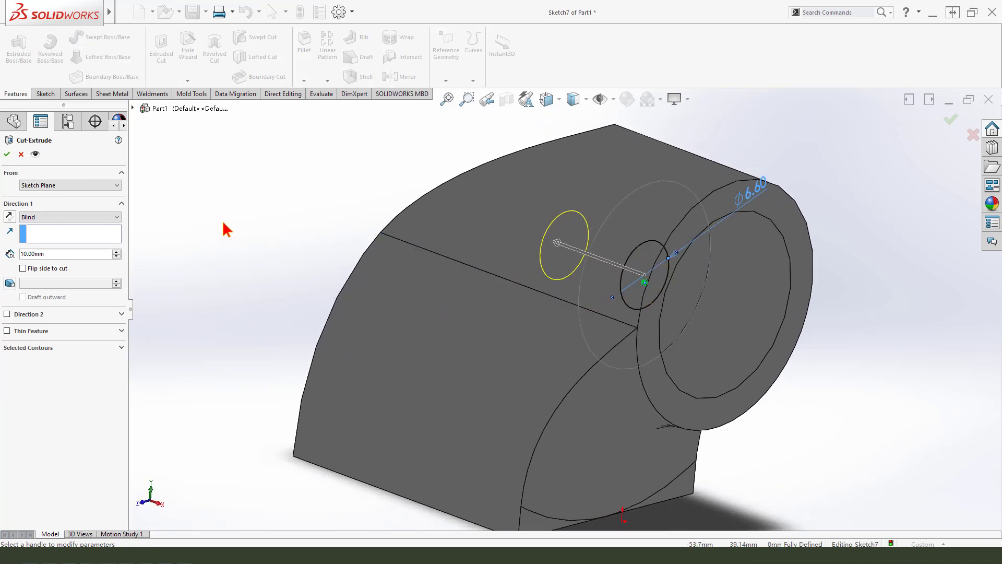
left_click(59, 219)
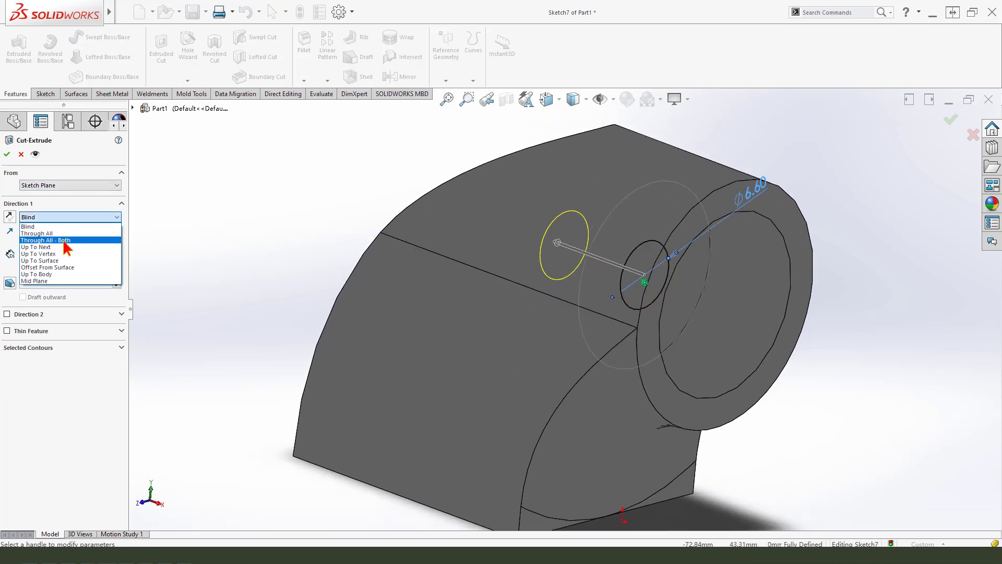
left_click(58, 233)
left_click(8, 154)
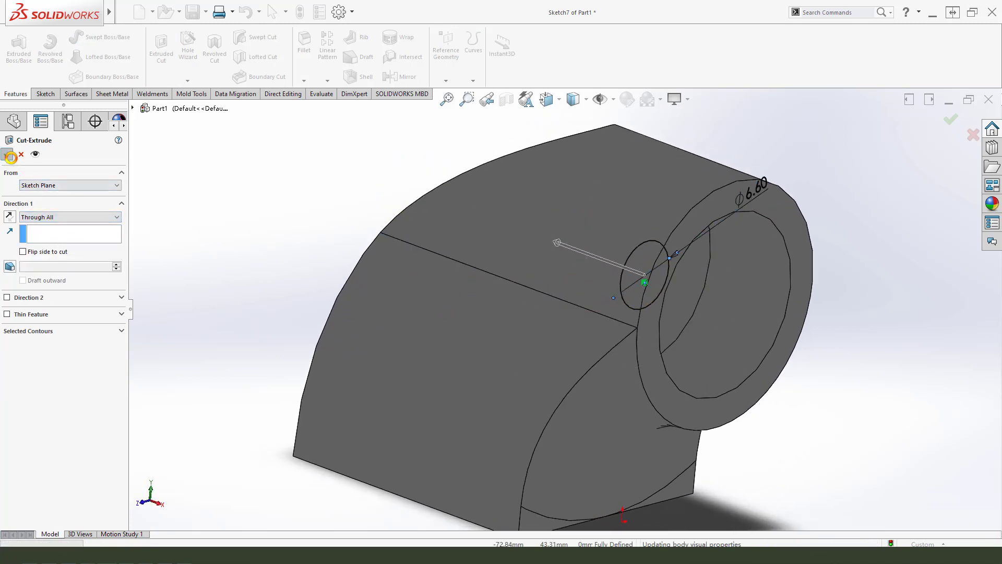
Start a sketch on the cylinder's ring-shaped end face and orient the view normal to it
middle_click_drag(488, 352, 749, 268)
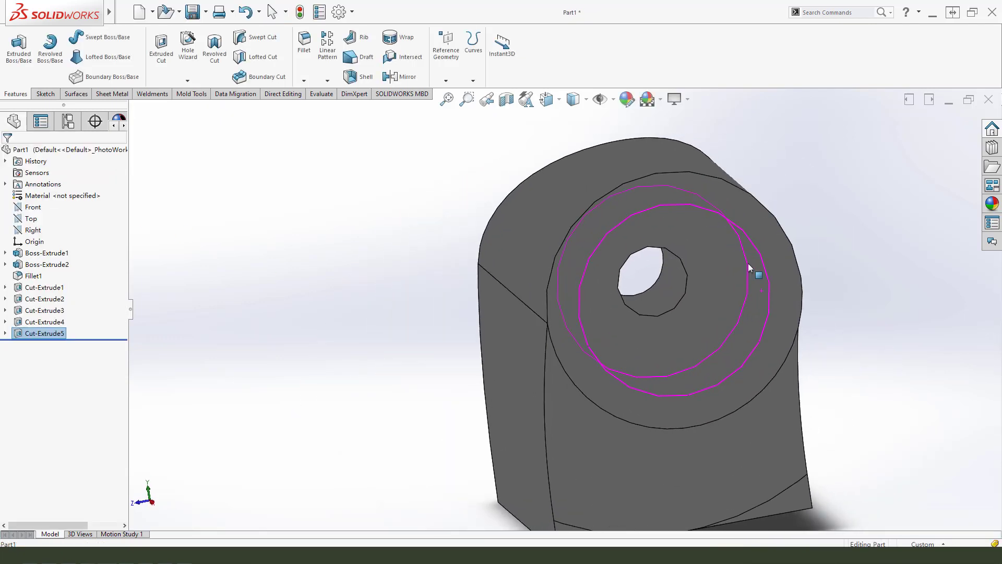
left_click(756, 223)
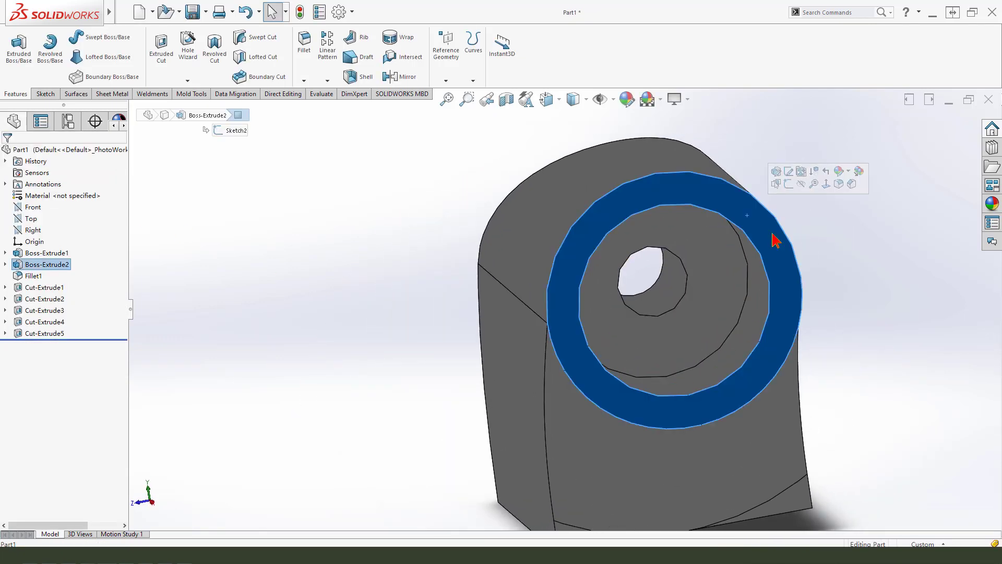
left_click(789, 184)
left_click(559, 102)
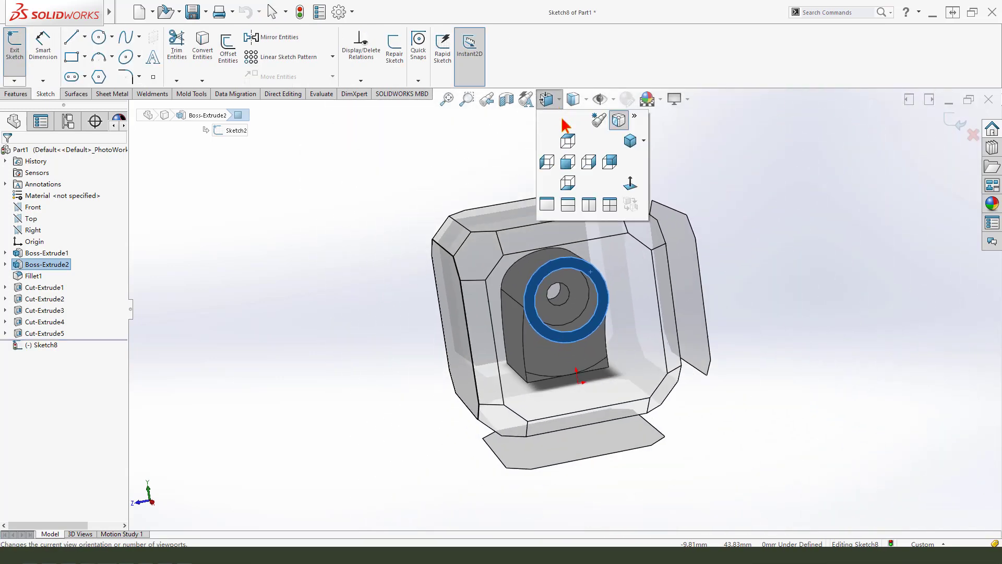
left_click(634, 187)
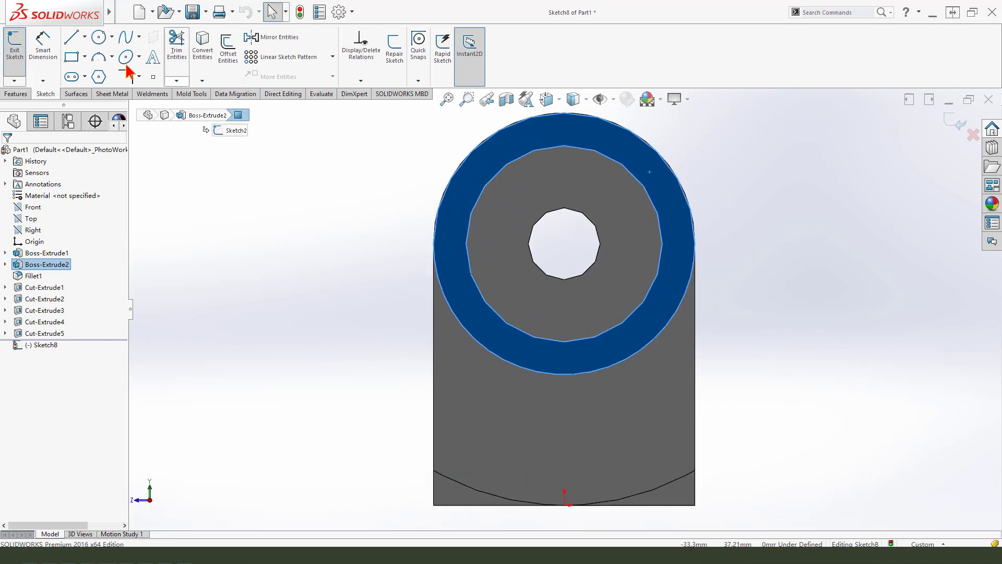
Draw a circle concentric with the hole on the ring-shaped end face and dimension its diameter to 11 mm
left_click(98, 37)
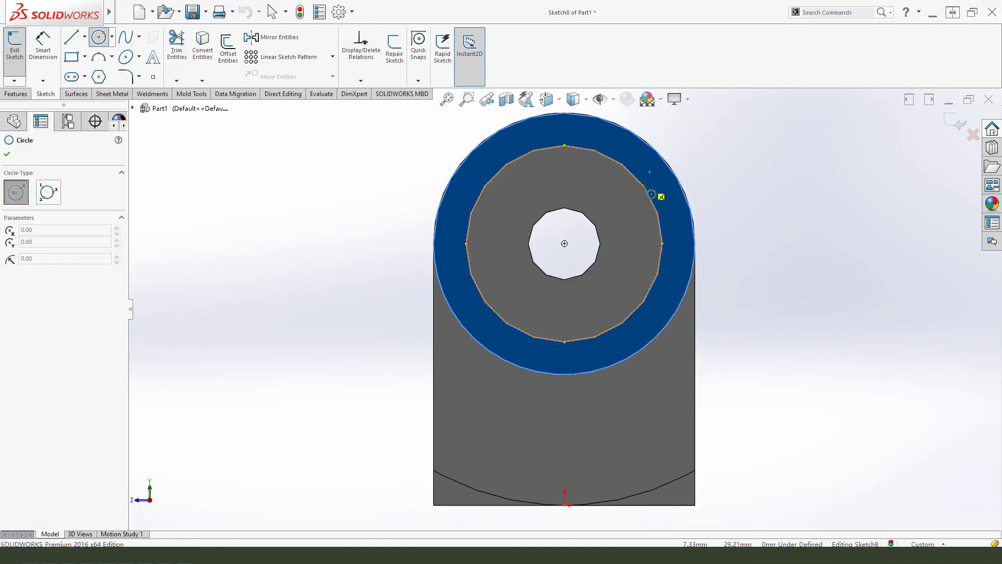
left_click_drag(564, 244, 618, 284)
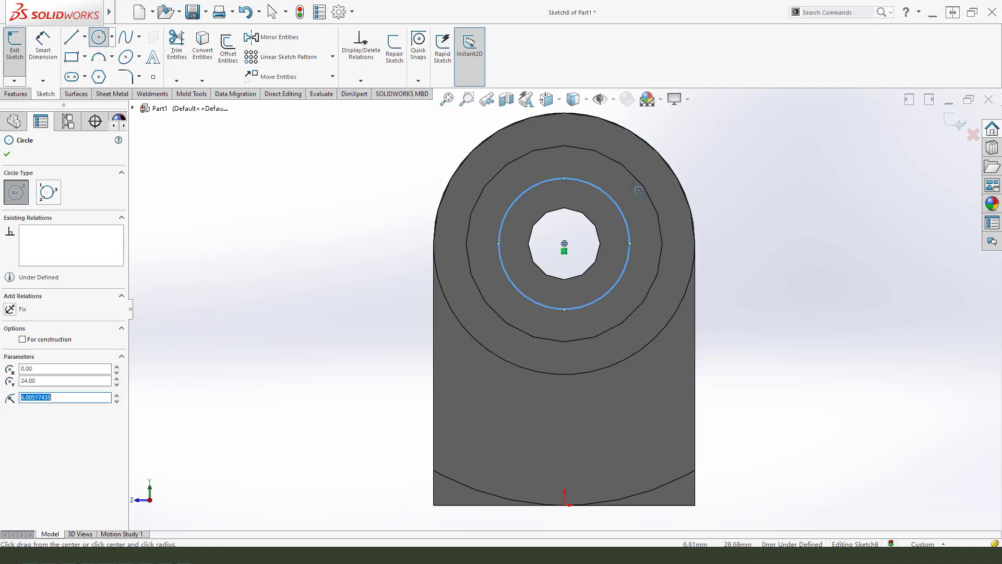
left_click(43, 42)
left_click(617, 203)
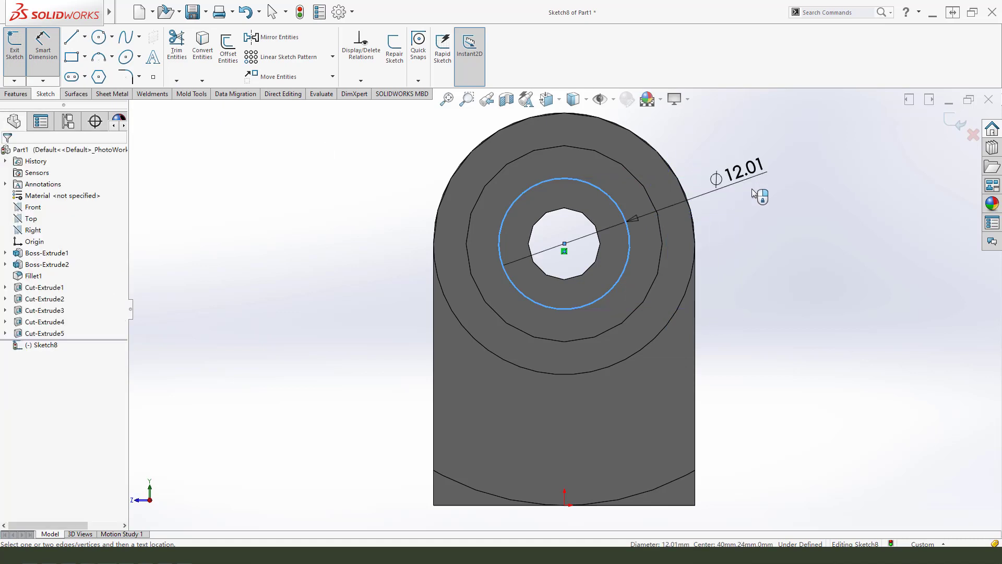
left_click(740, 220)
type("11")
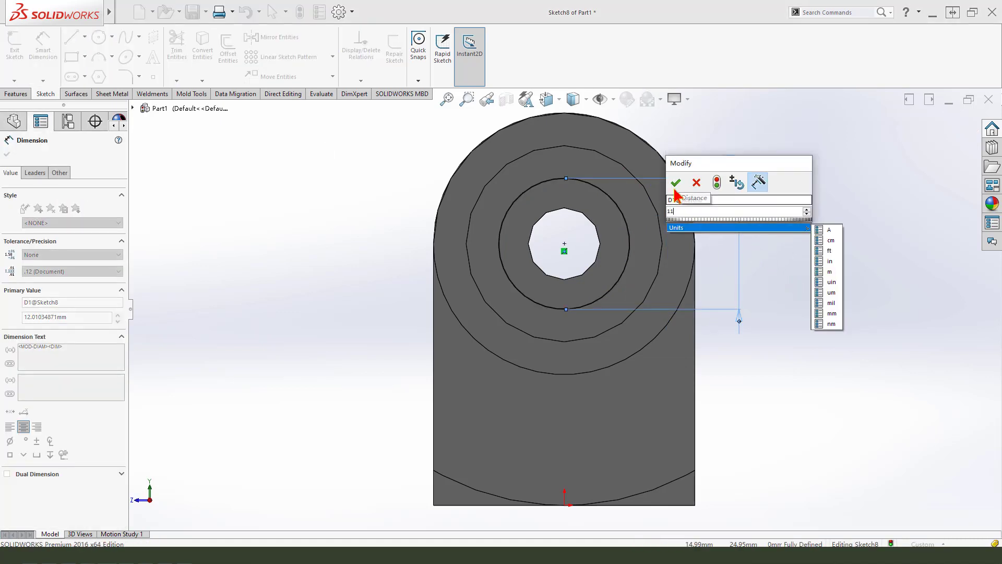
left_click(675, 183)
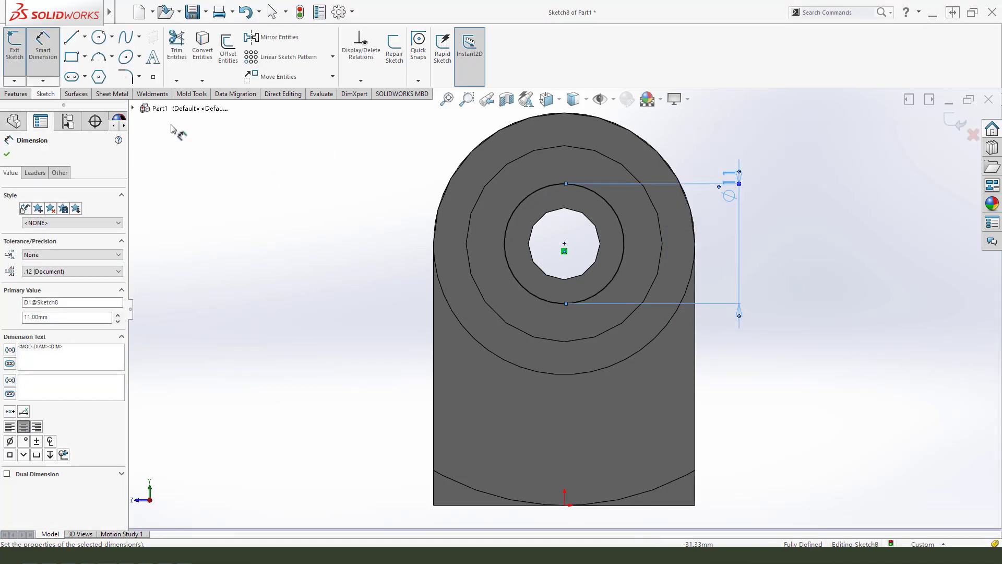
Cut the 11 mm circle with a blind extruded cut 43 mm deep, starting at a 15 mm offset from the sketch plane
left_click(20, 95)
left_click(163, 52)
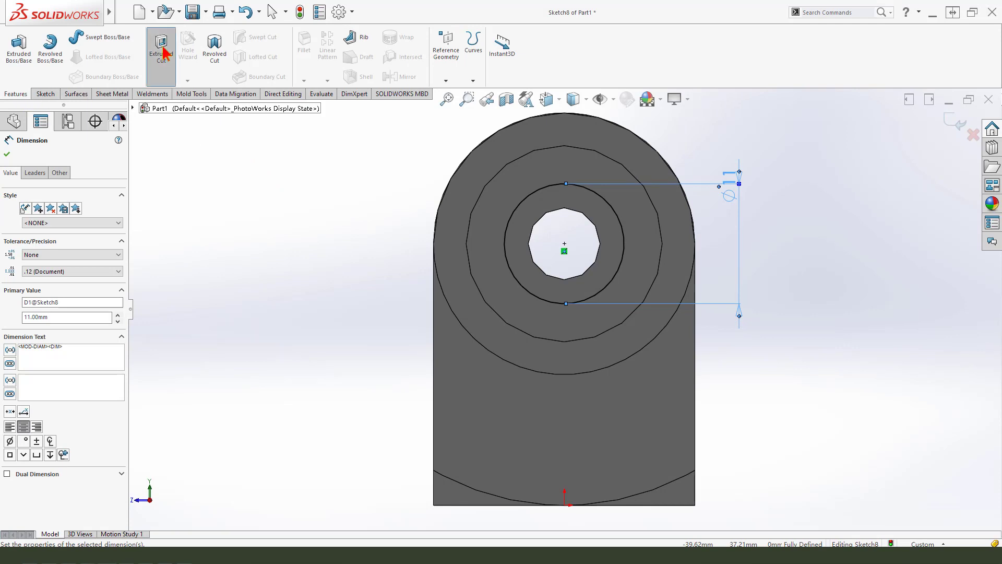
middle_click_drag(442, 308, 439, 348)
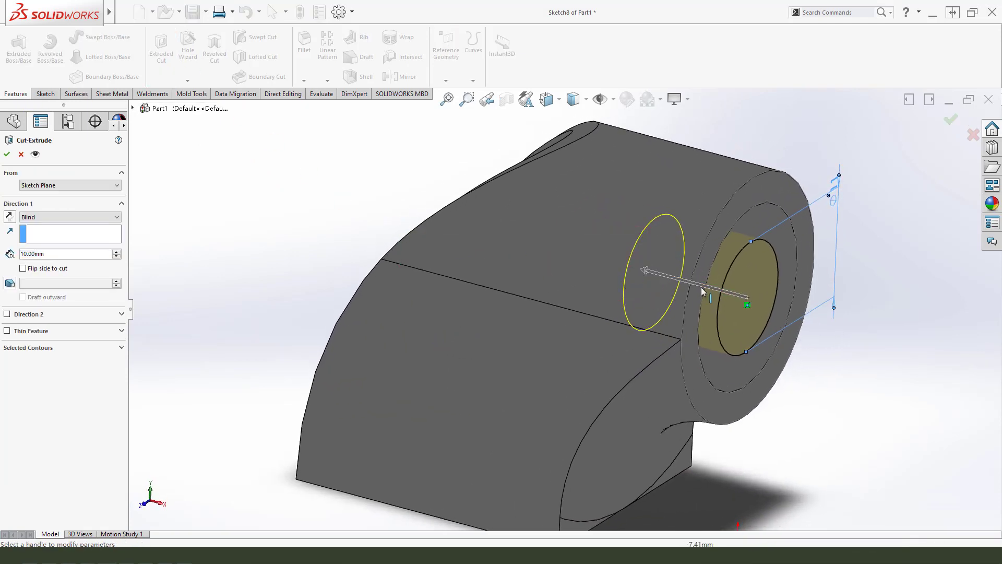
left_click_drag(646, 270, 344, 276)
scroll(342, 270, "down", 2)
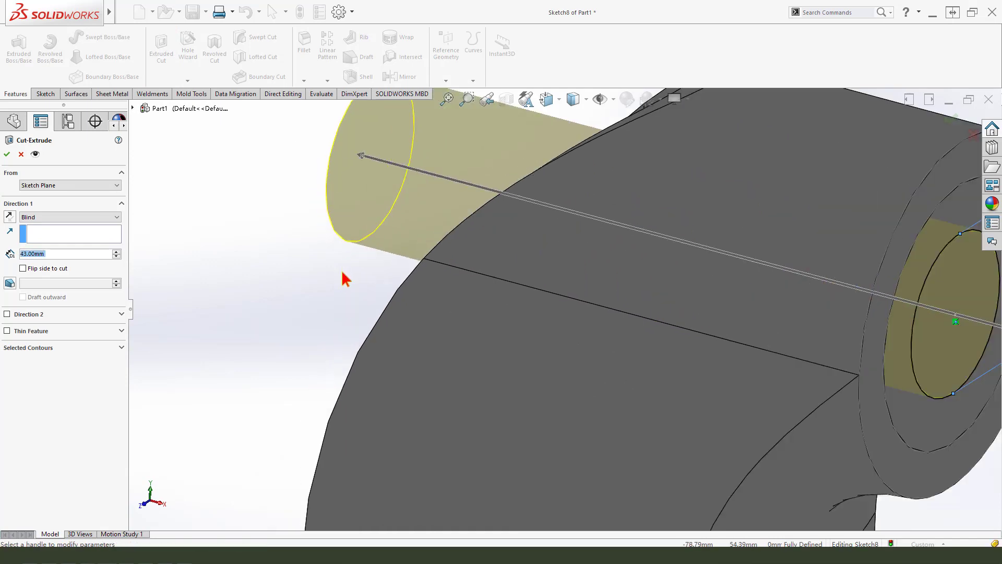
scroll(342, 276, "up", 4)
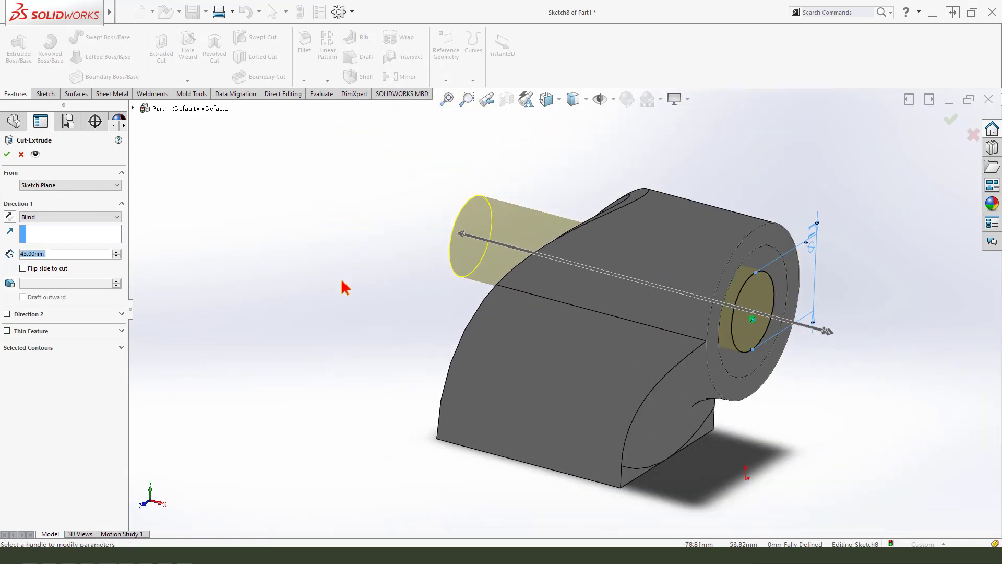
left_click(41, 186)
left_click(45, 217)
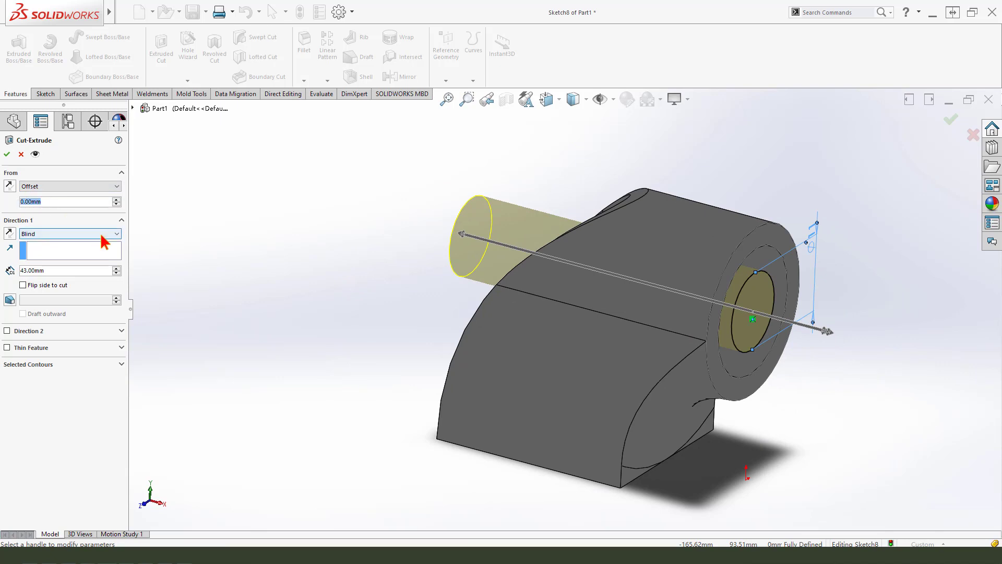
type("15")
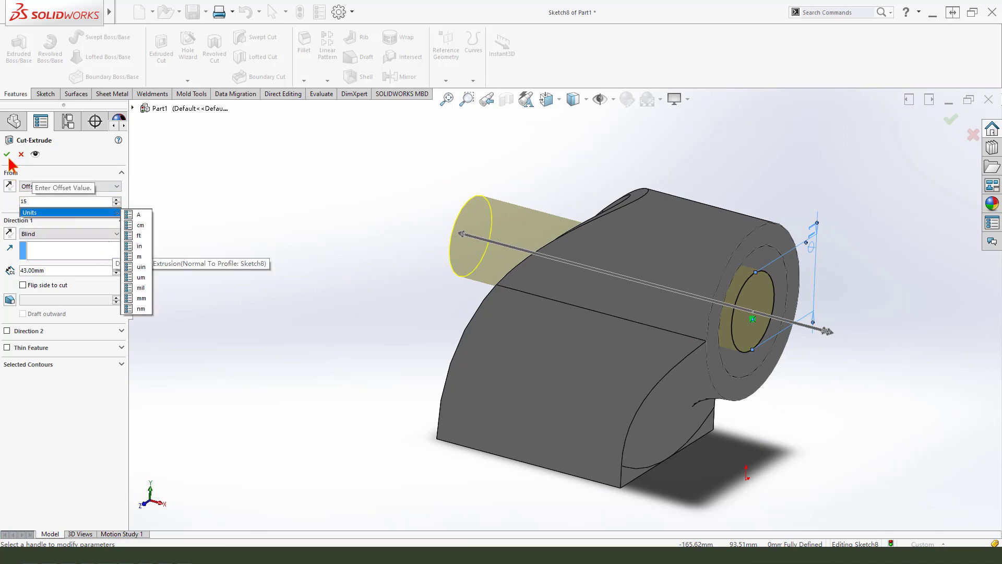
key("Return")
left_click(8, 154)
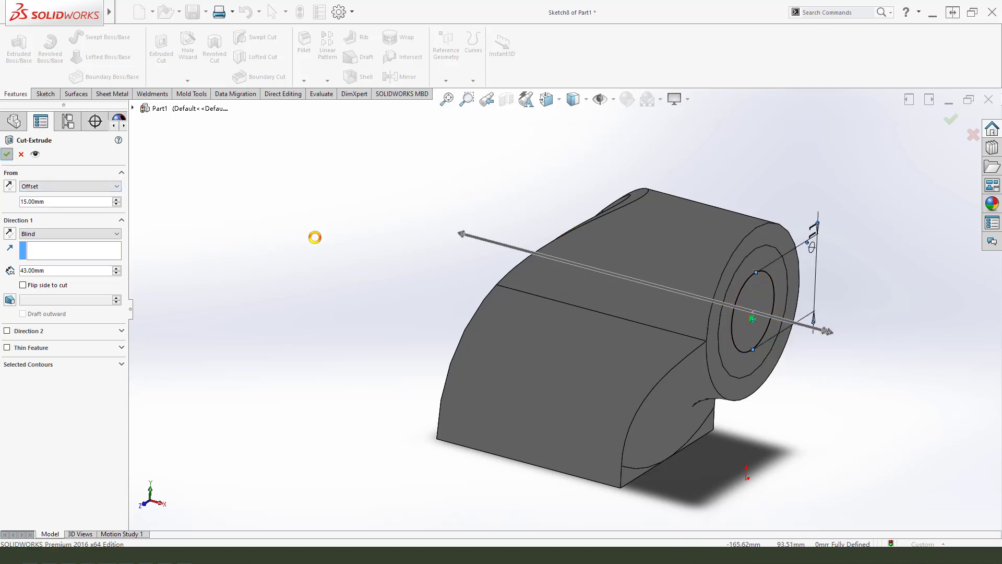
Set up a 2 mm fillet on the outer edge of the curved slot side, a pocket side face and the pocket's lower inner edge
middle_click_drag(800, 400, 871, 447)
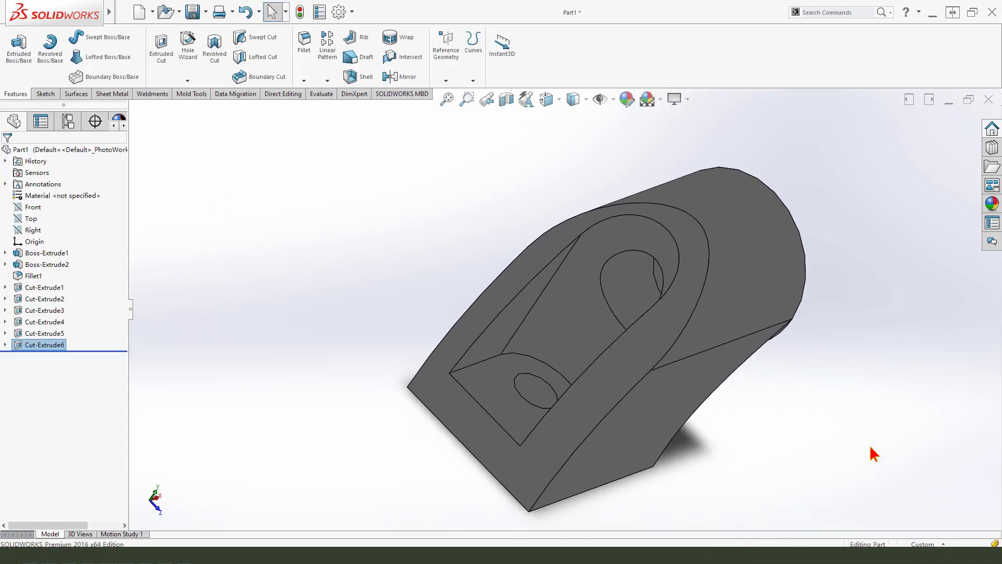
middle_click_drag(839, 416, 361, 131)
left_click(306, 45)
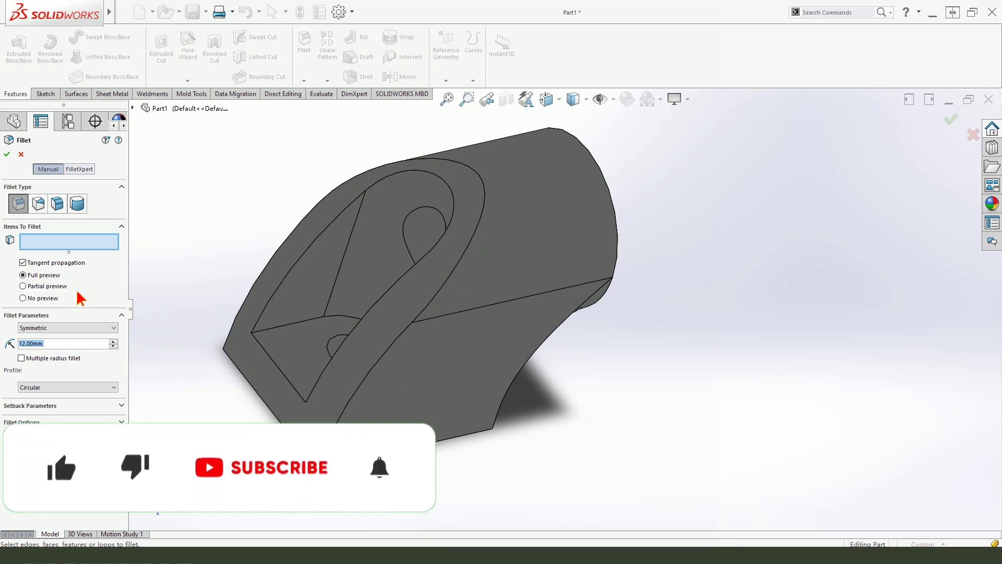
type("2")
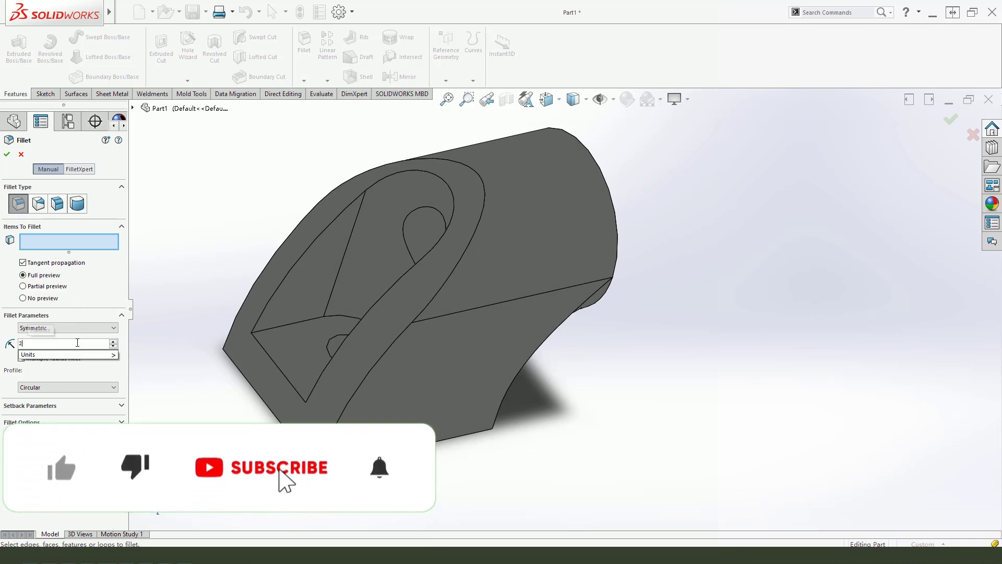
key("Return")
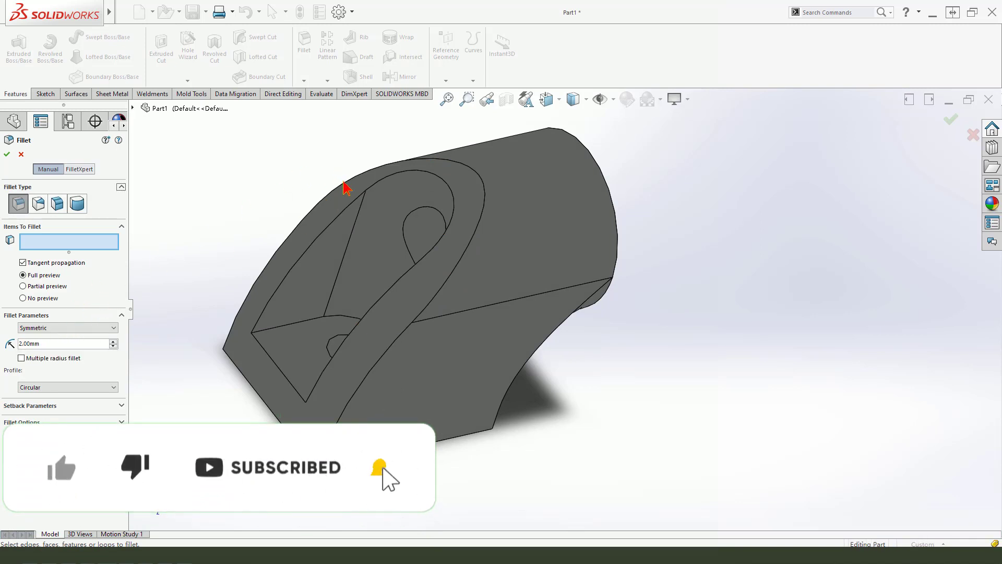
left_click(451, 161)
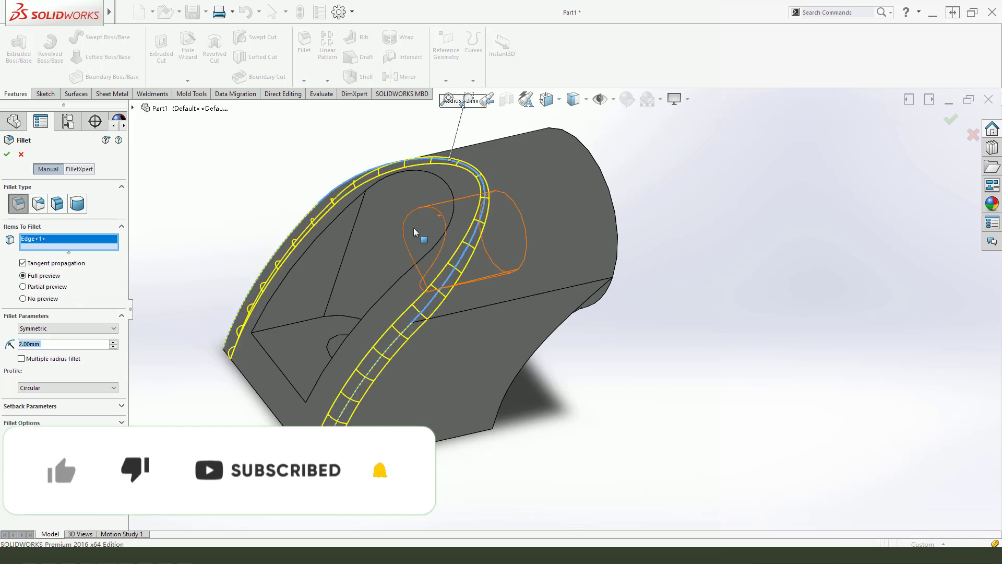
left_click(351, 207)
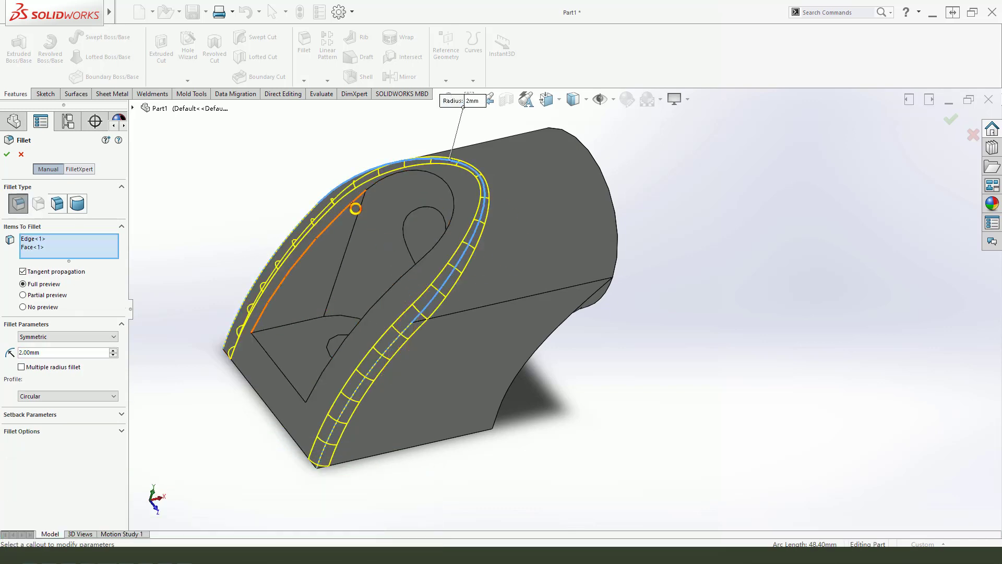
left_click(290, 327)
Add the two side edges of the R40 cut to the fillet selection and create the 2 mm fillet
middle_click_drag(582, 418, 611, 297)
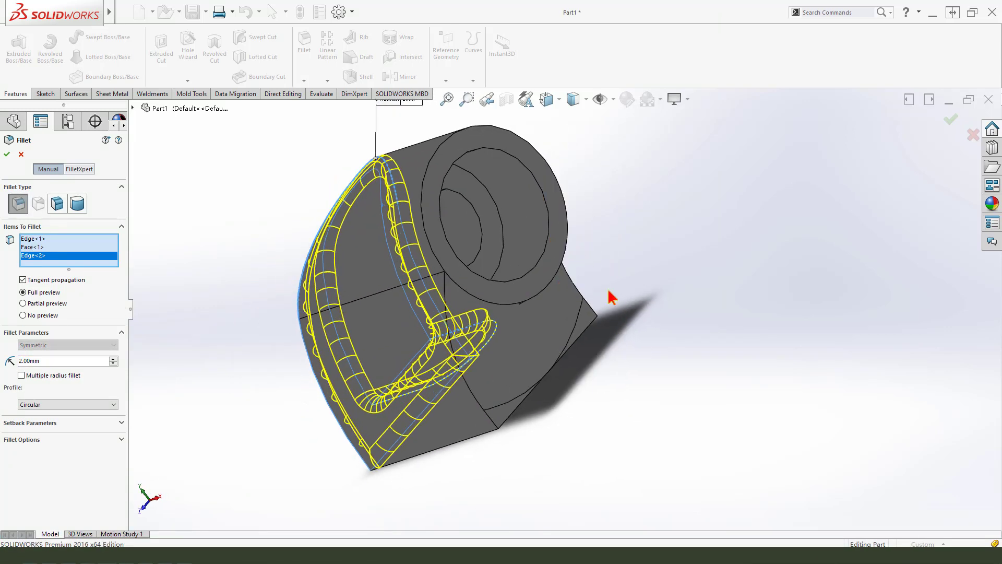
left_click(576, 288)
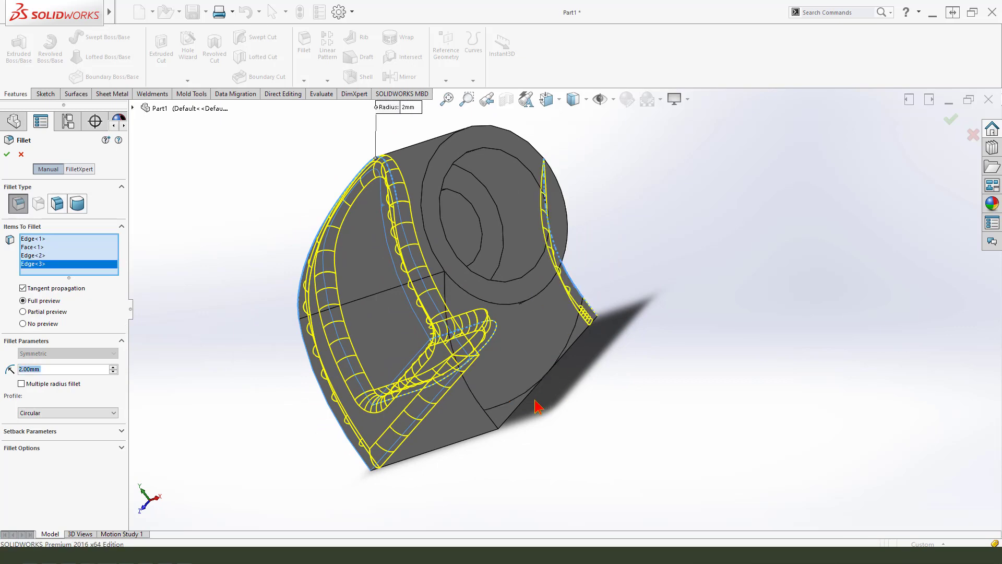
left_click(493, 416)
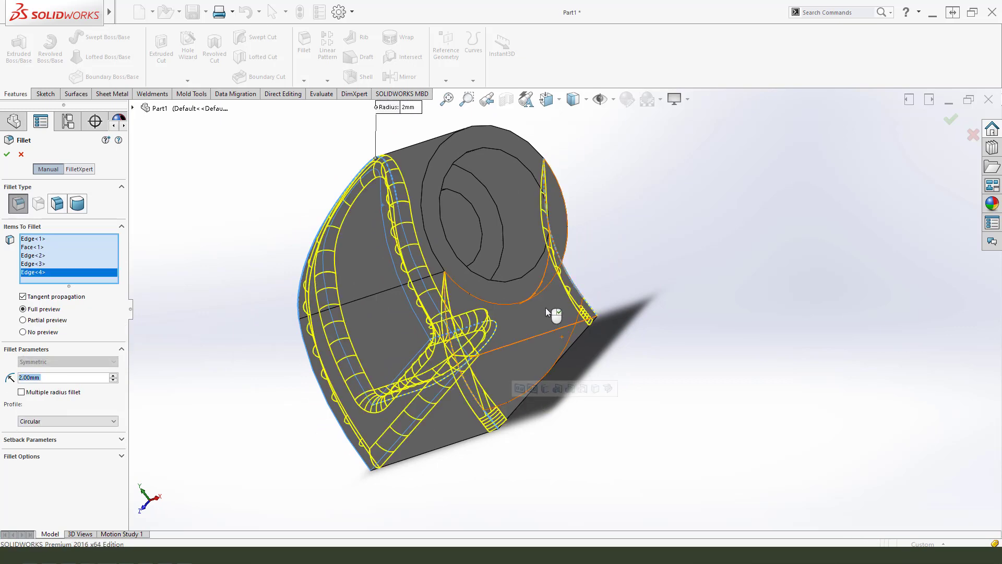
left_click(7, 155)
Apply the default color appearance to the selected 2 mm fillet feature
middle_click_drag(474, 358, 395, 332)
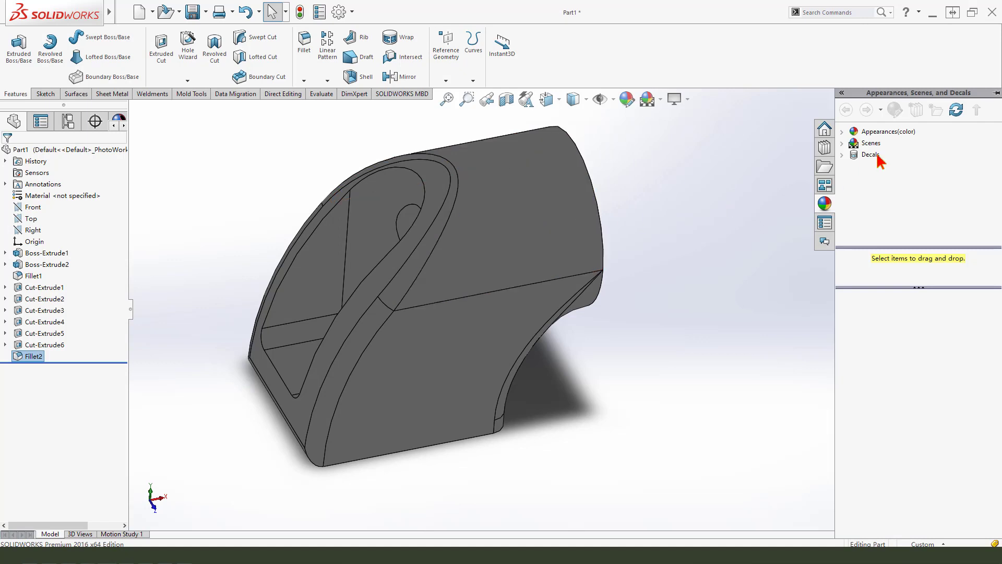
left_click(879, 133)
left_click(874, 327)
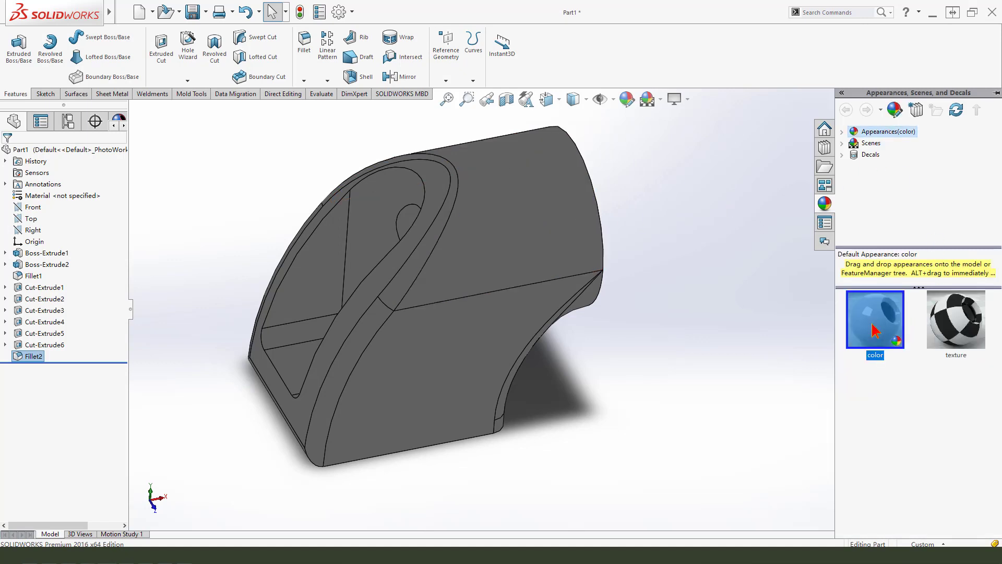
right_click(878, 327)
left_click(866, 324)
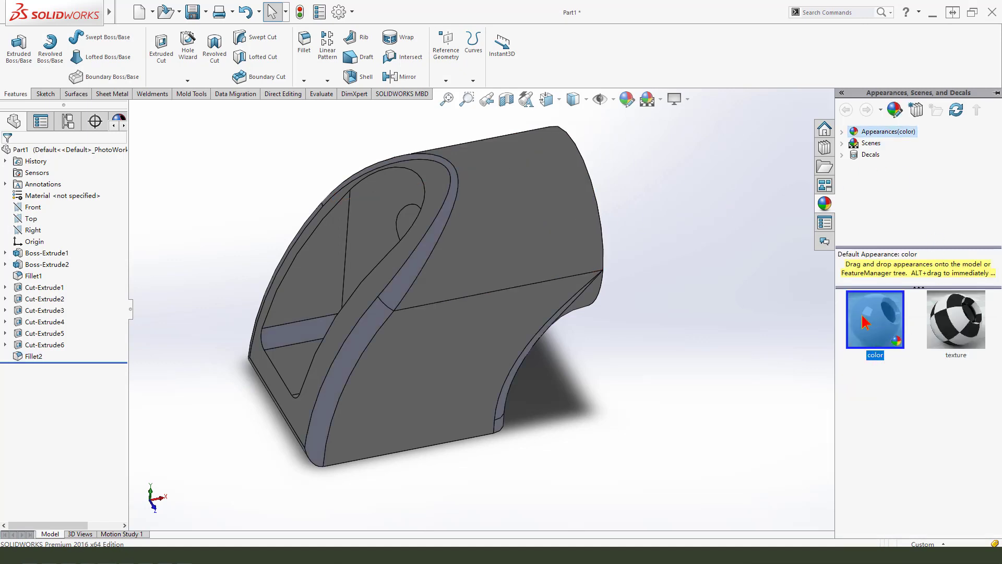
mouse_move(863, 322)
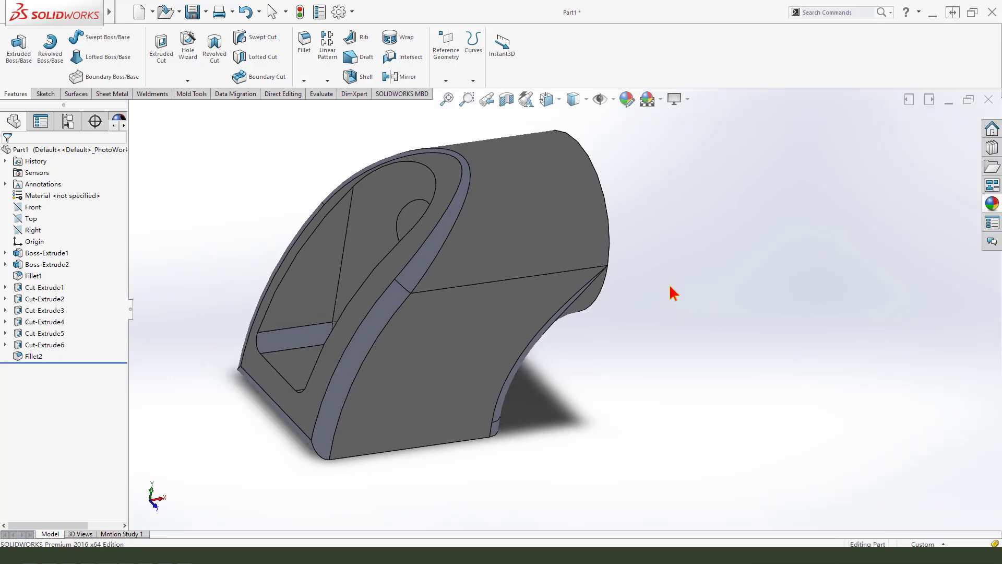
middle_click_drag(649, 288, 626, 302)
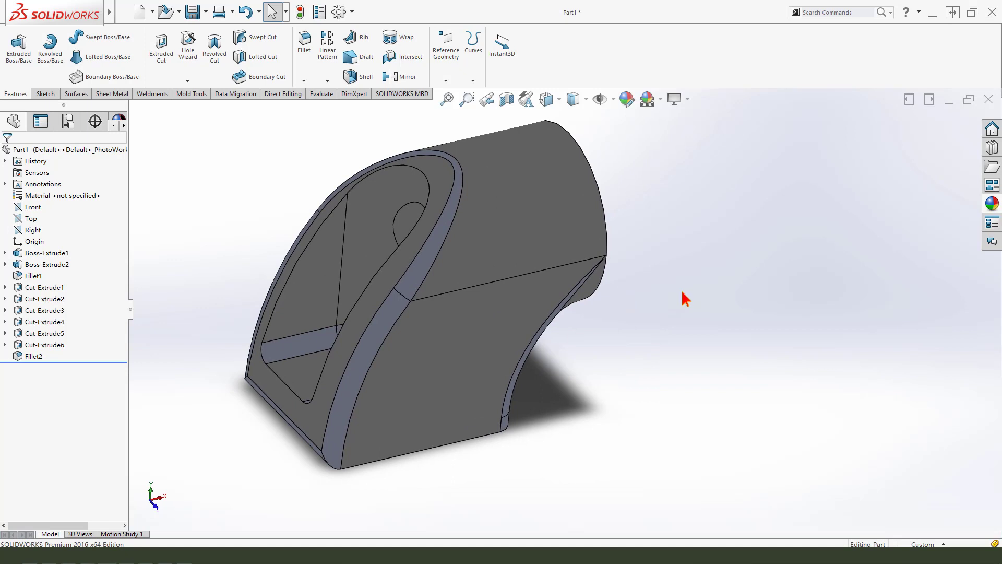